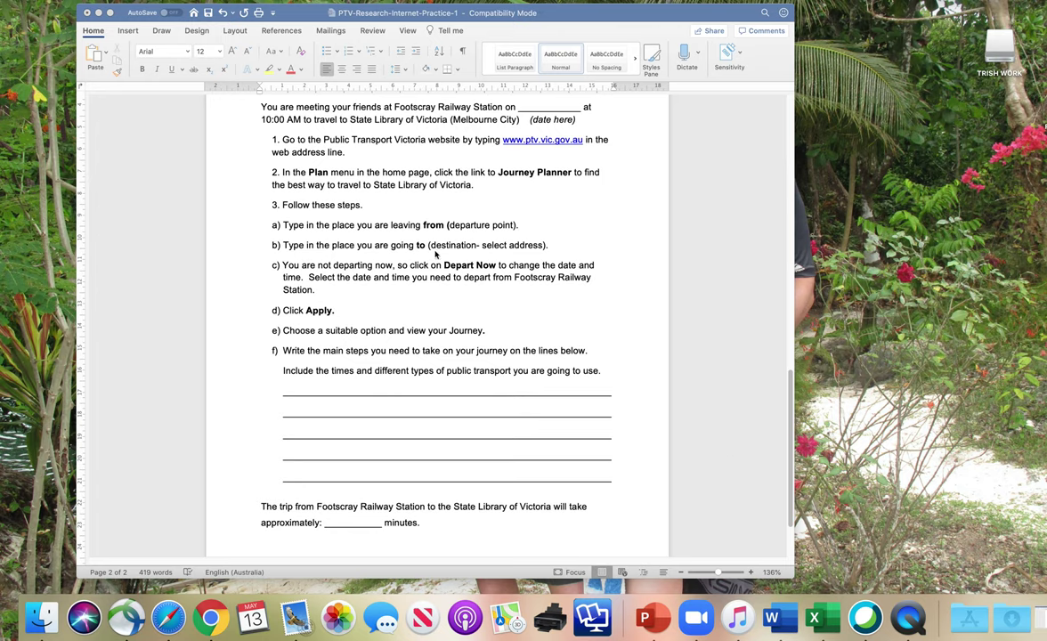
Review the worksheet's travel task, then switch to Google Chrome and open the Public Transport Victoria website at ptv.vic.gov.au.
{"action": "scroll", "coordinate": [421, 271], "scroll_direction": "up", "scroll_amount": 1}
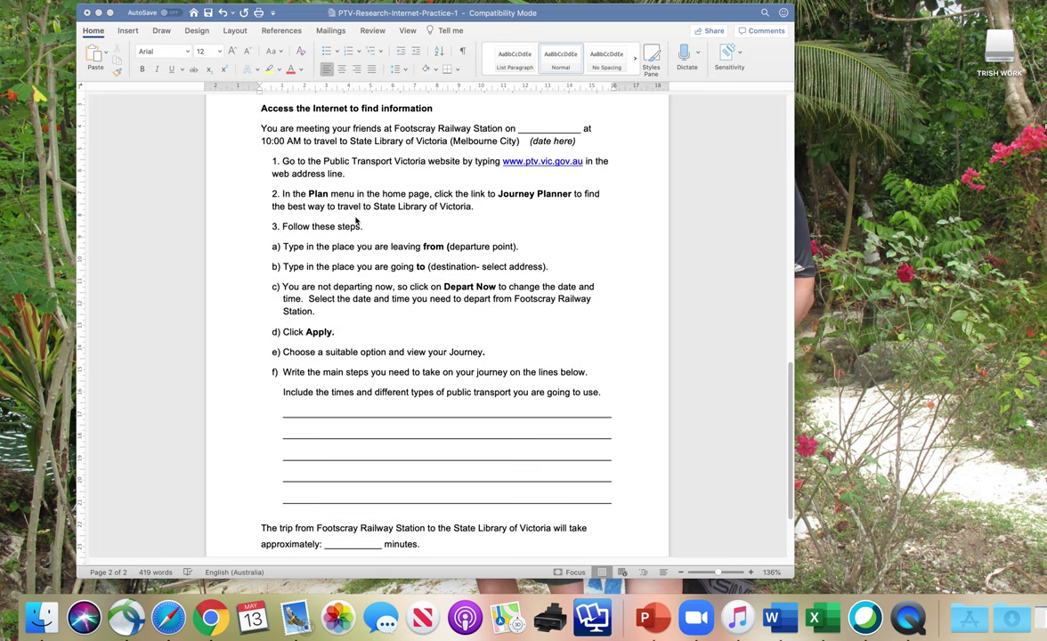
{"action": "scroll", "coordinate": [352, 218], "scroll_direction": "up", "scroll_amount": 2}
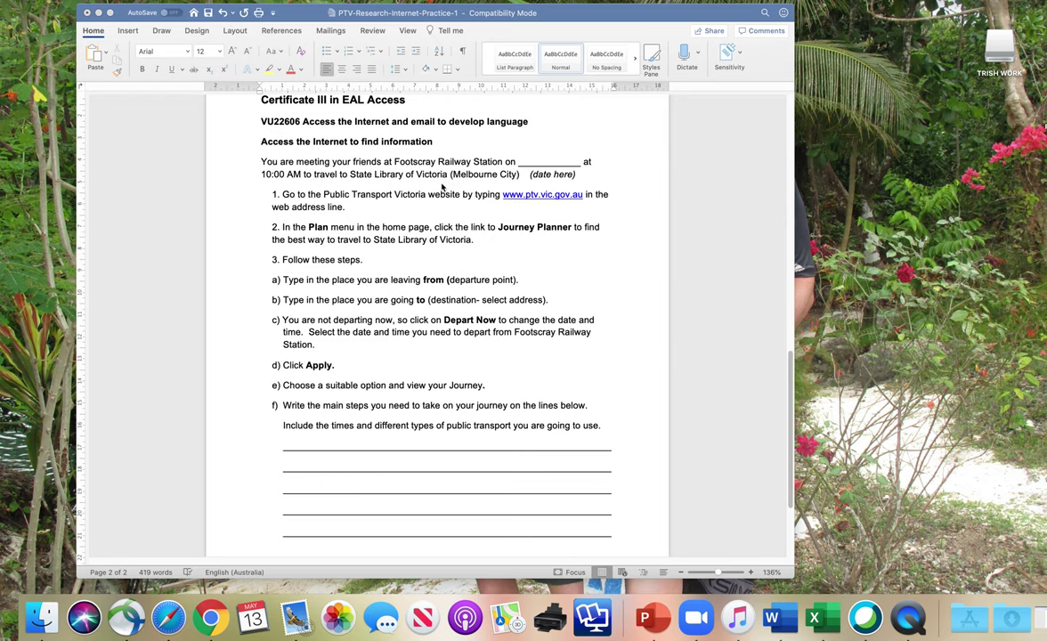
{"action": "scroll", "coordinate": [442, 185], "scroll_direction": "down", "scroll_amount": 2}
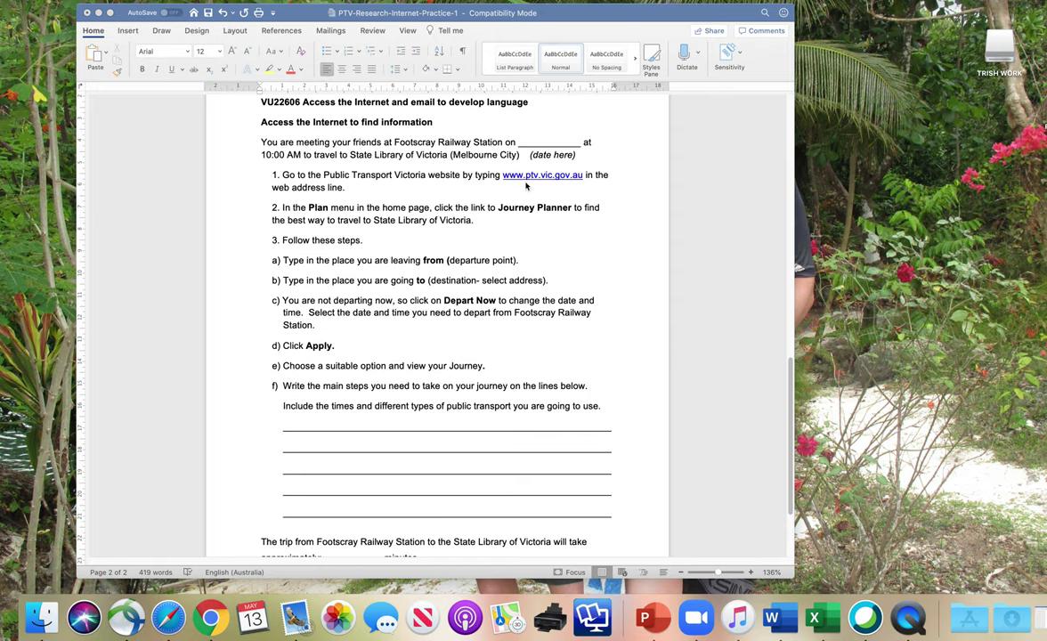
{"action": "scroll", "coordinate": [393, 251], "scroll_direction": "down", "scroll_amount": 1}
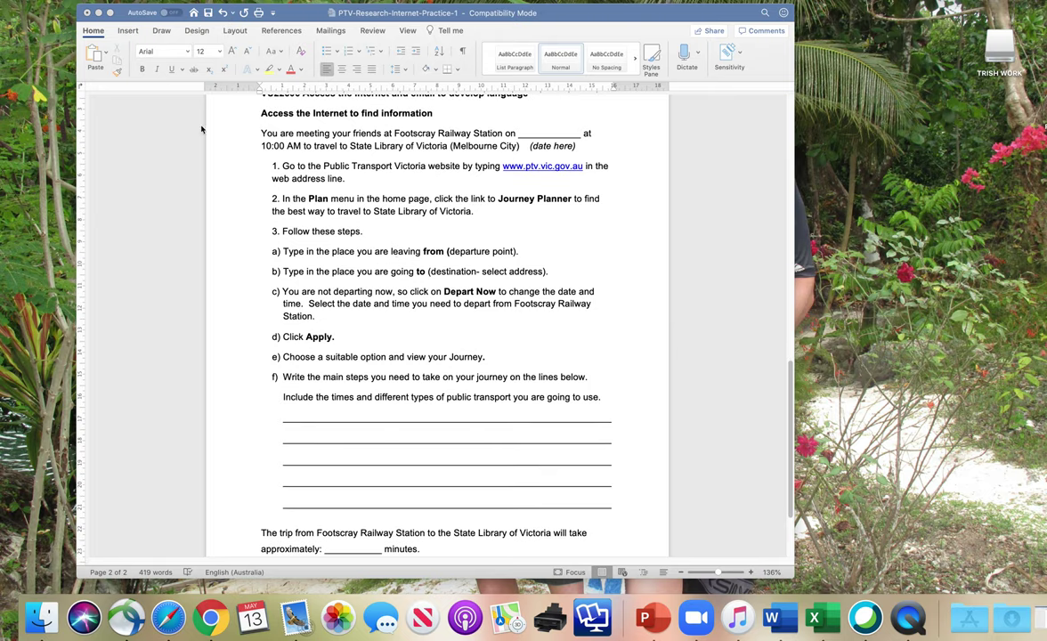
{"action": "left_click", "coordinate": [220, 614]}
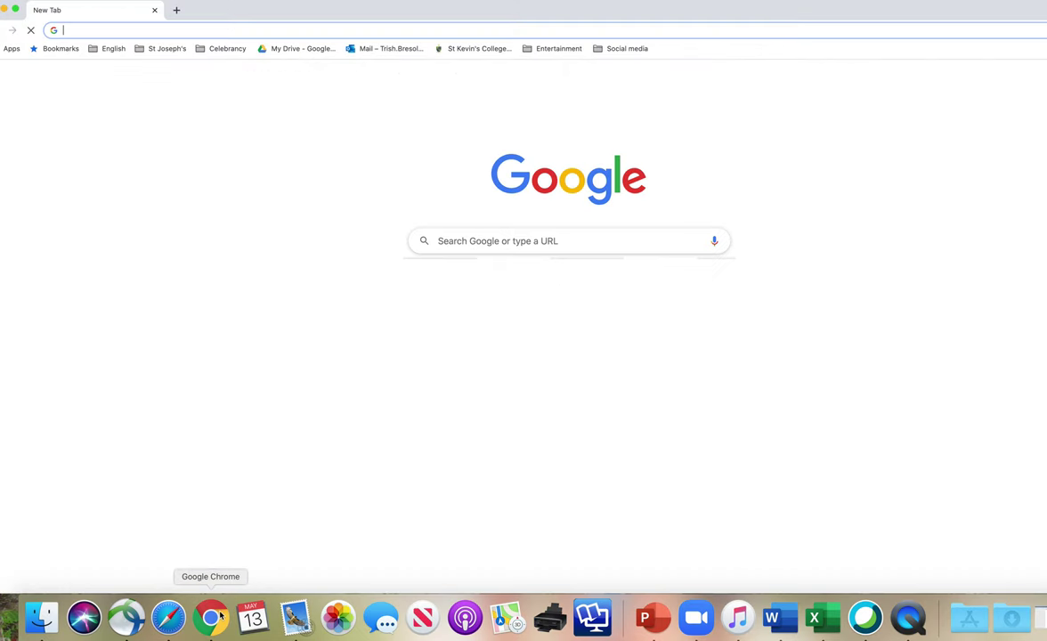
{"action": "left_click", "coordinate": [126, 29]}
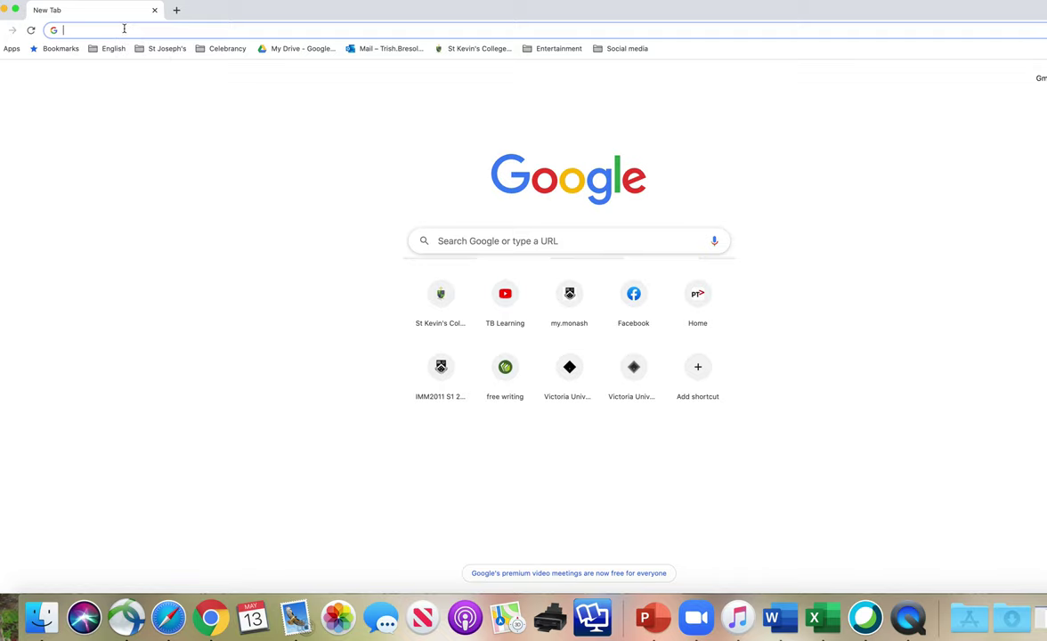
{"action": "type", "text": "ptv"}
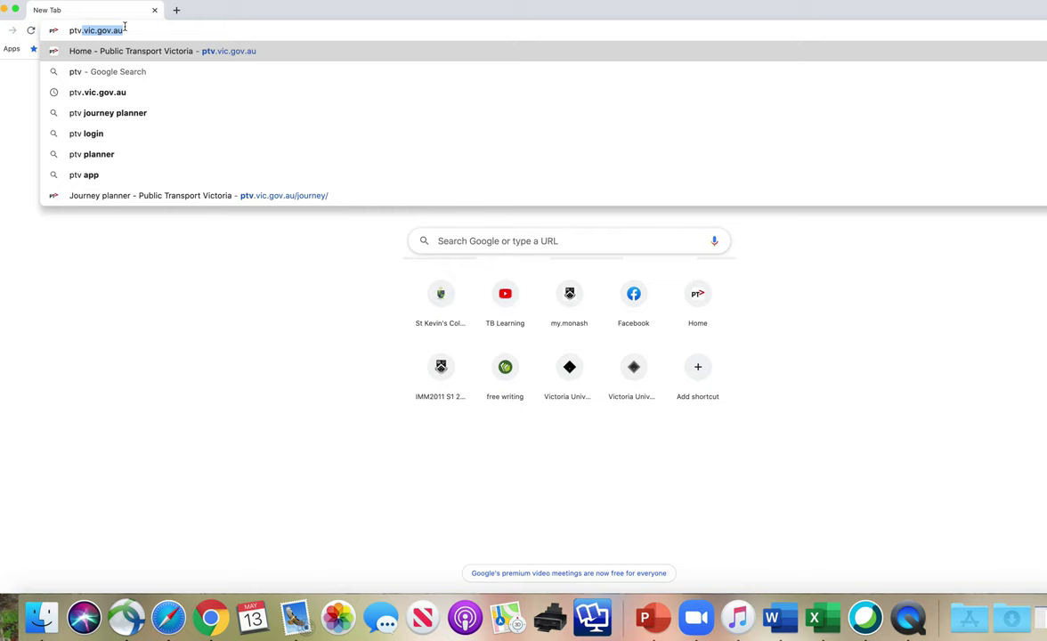
{"action": "key", "text": "Return"}
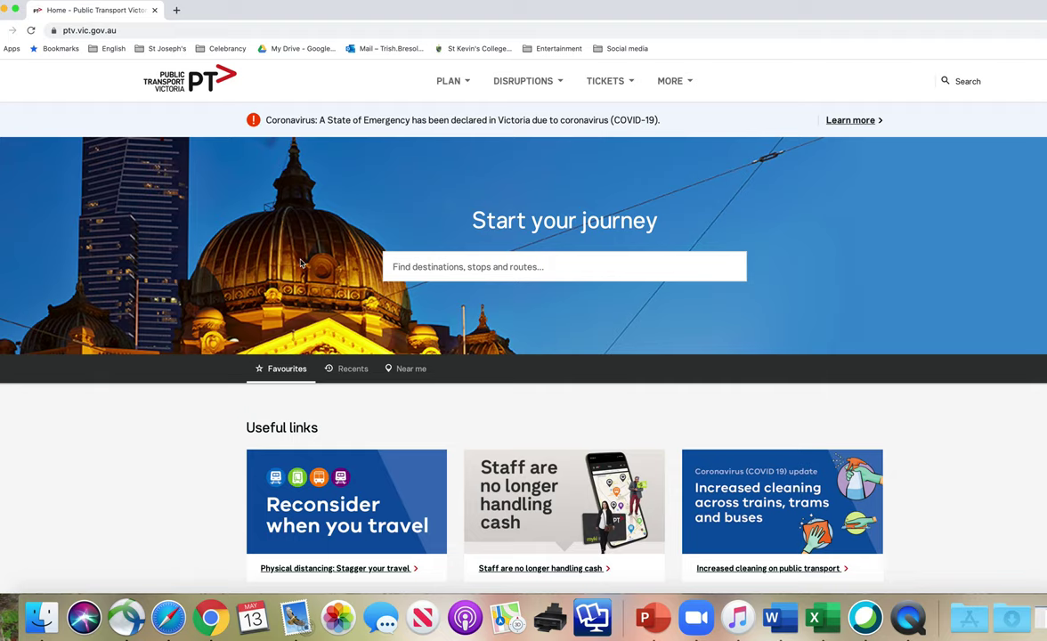
Move the browser window down to check the worksheet's instructions and open the website's Journey Planner page.
{"action": "scroll", "coordinate": [305, 260], "scroll_direction": "down", "scroll_amount": 1}
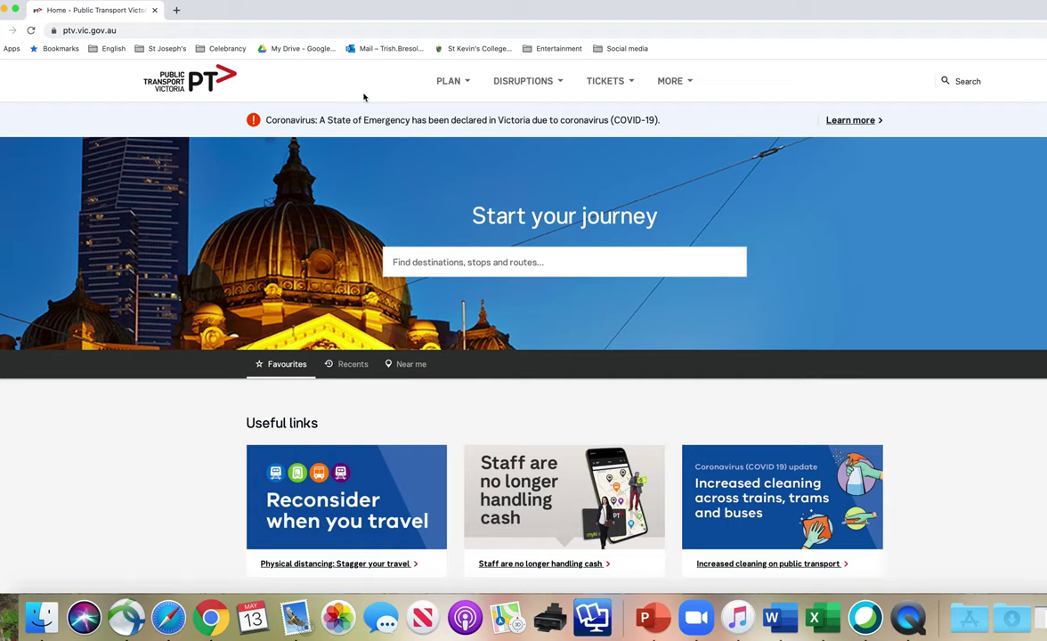
{"action": "left_click_drag", "start_coordinate": [277, 14], "coordinate": [238, 218]}
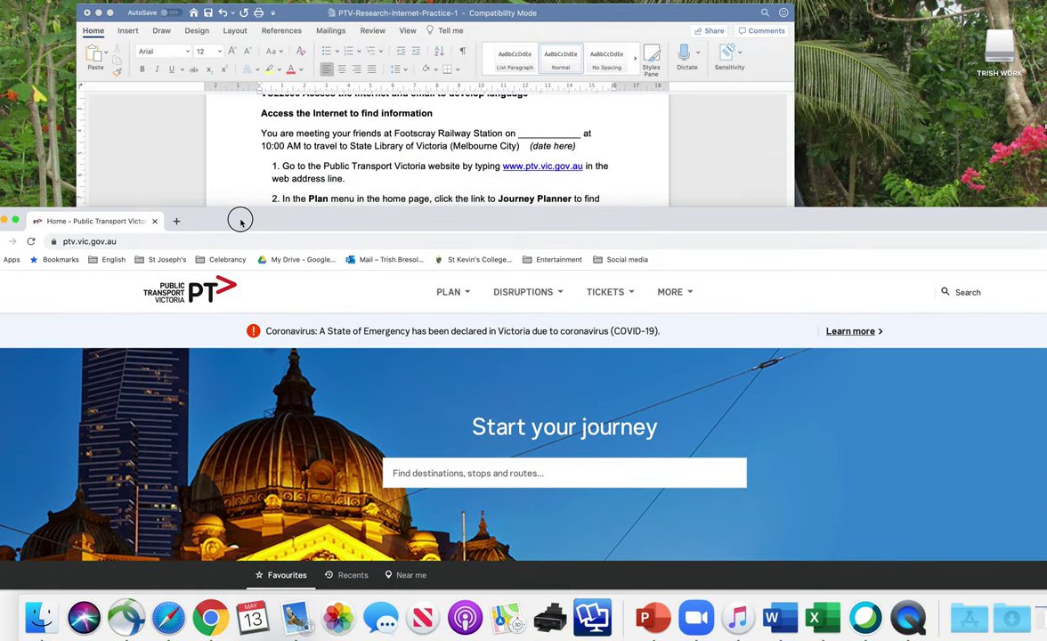
{"action": "scroll", "coordinate": [429, 158], "scroll_direction": "down", "scroll_amount": 1}
{"action": "scroll", "coordinate": [432, 157], "scroll_direction": "down", "scroll_amount": 2}
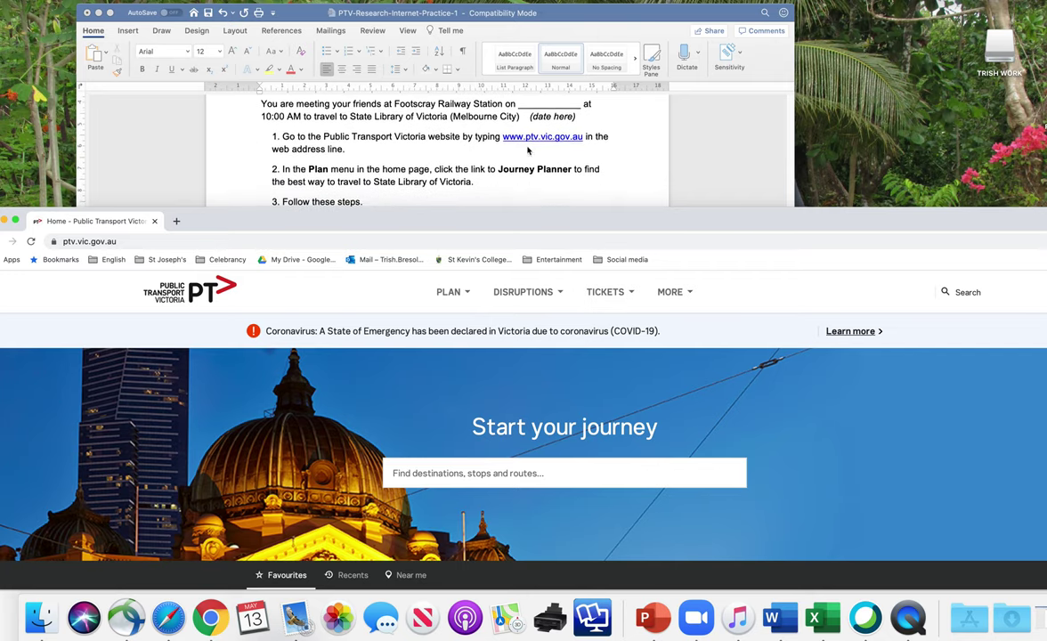
{"action": "scroll", "coordinate": [528, 150], "scroll_direction": "down", "scroll_amount": 3}
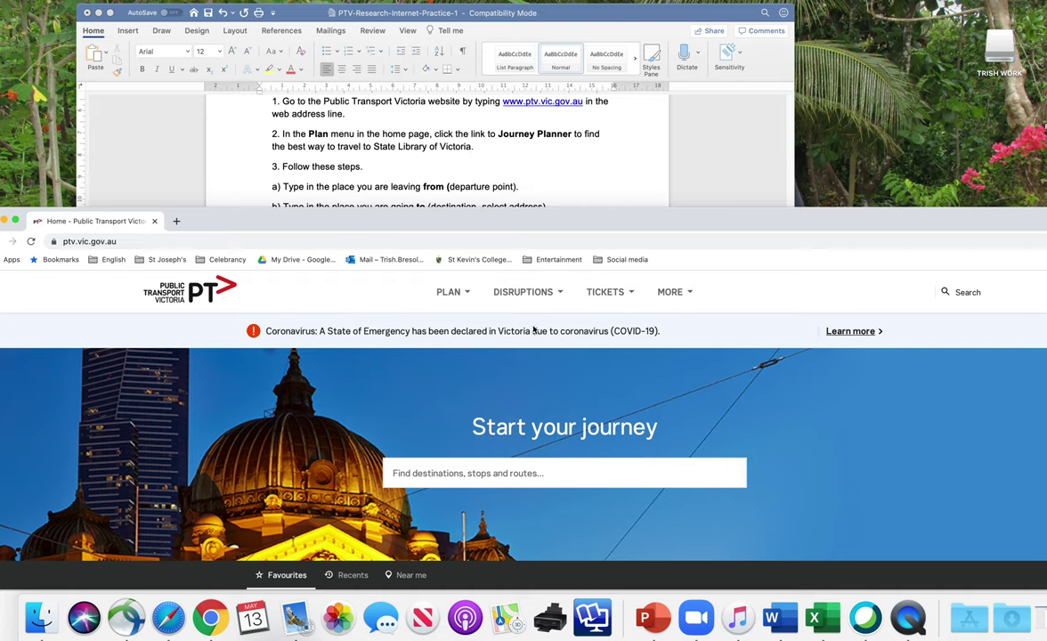
{"action": "left_click", "coordinate": [454, 295]}
{"action": "left_click", "coordinate": [442, 338]}
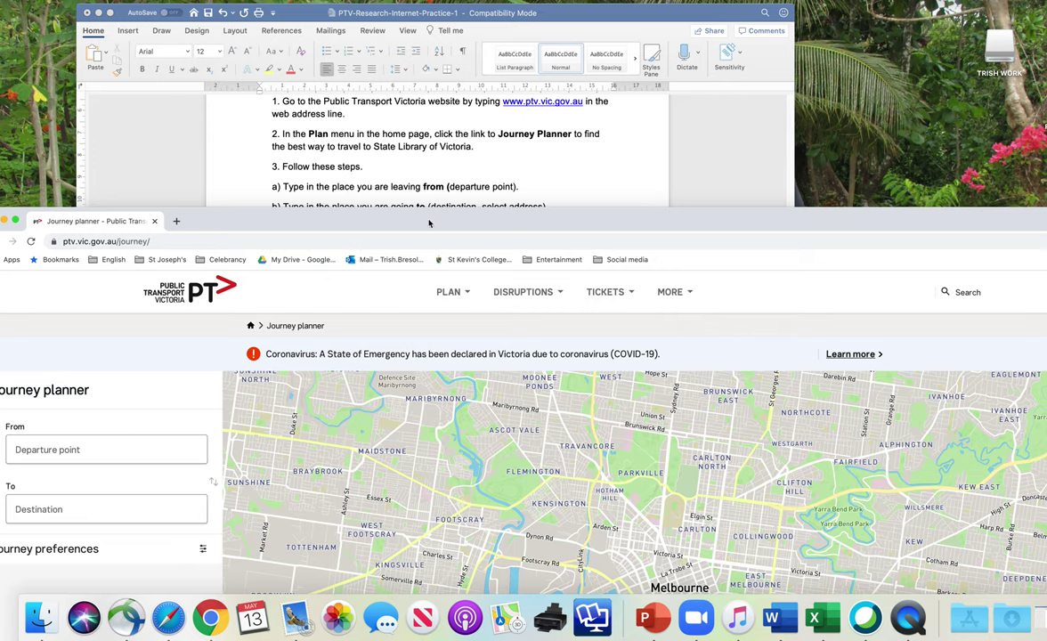
Check worksheet steps a and b, reposition the browser window, and set the journey's departure point to Footscray Station.
{"action": "left_click_drag", "start_coordinate": [432, 221], "coordinate": [617, 215]}
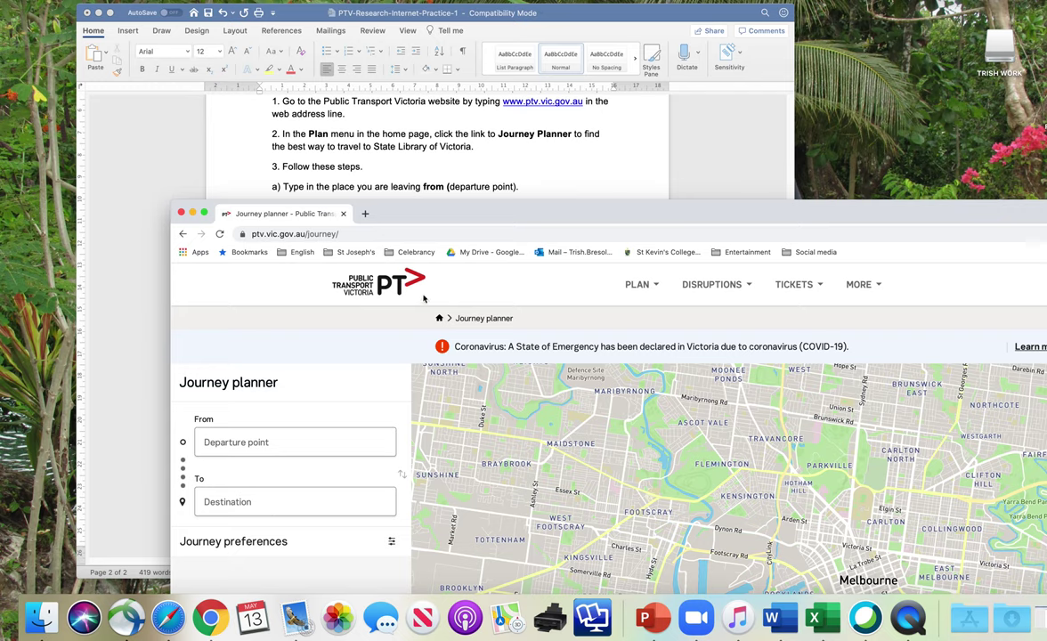
{"action": "scroll", "coordinate": [430, 173], "scroll_direction": "down", "scroll_amount": 3}
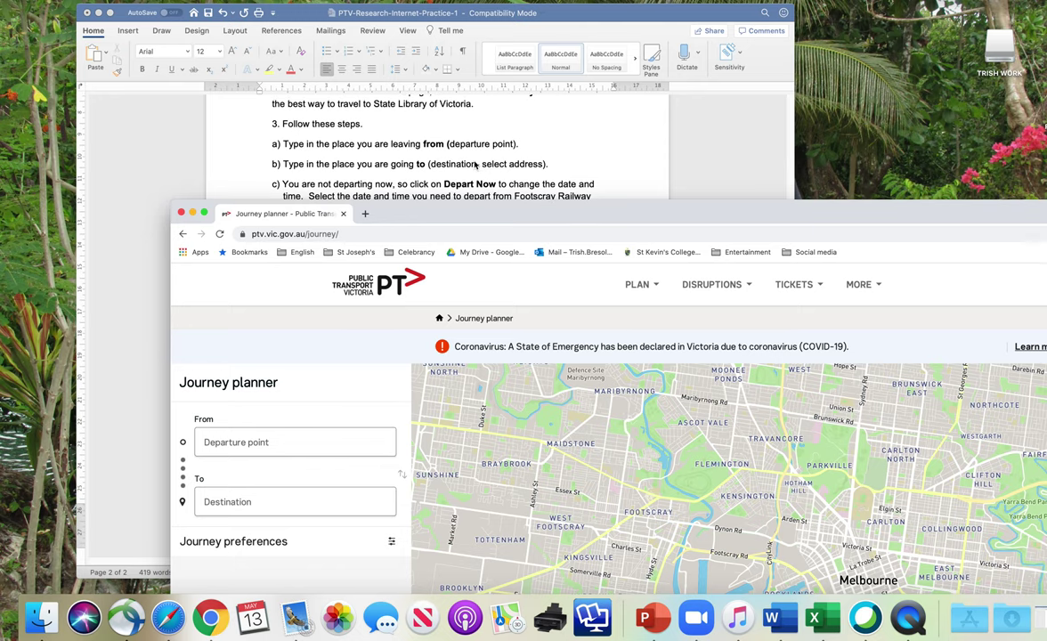
{"action": "scroll", "coordinate": [476, 164], "scroll_direction": "up", "scroll_amount": 3}
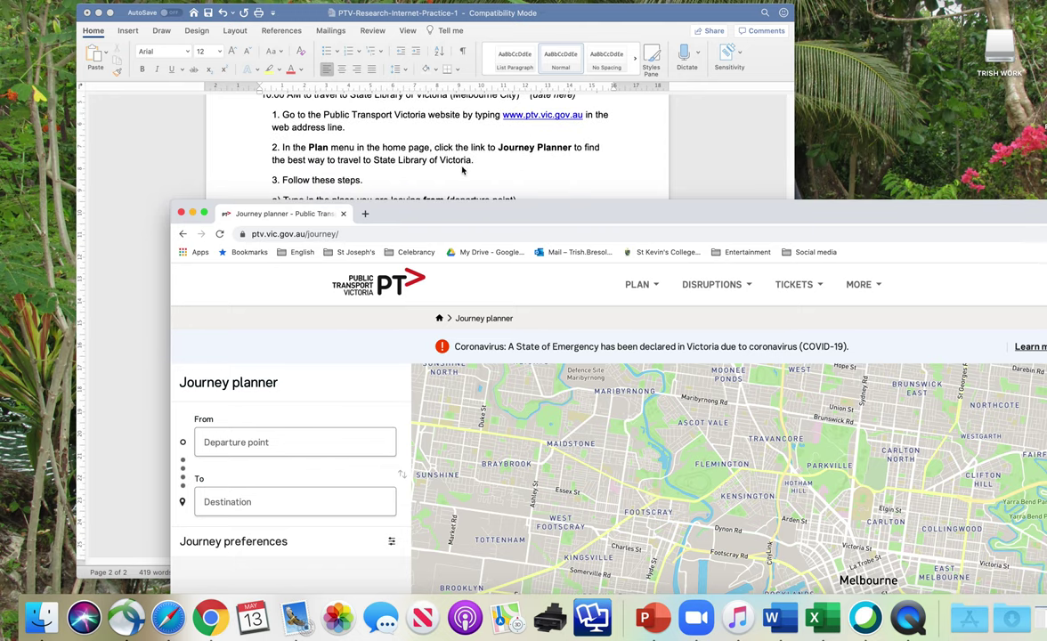
{"action": "scroll", "coordinate": [462, 170], "scroll_direction": "down", "scroll_amount": 3}
{"action": "left_click_drag", "start_coordinate": [410, 207], "coordinate": [381, 47]}
{"action": "left_click", "coordinate": [216, 282]}
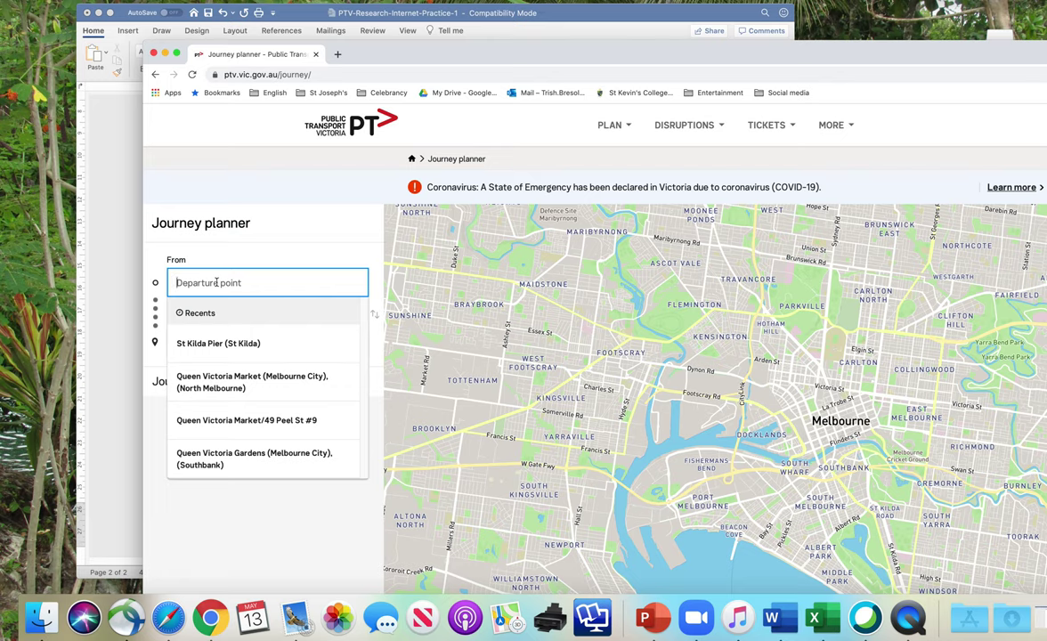
{"action": "type", "text": "f"}
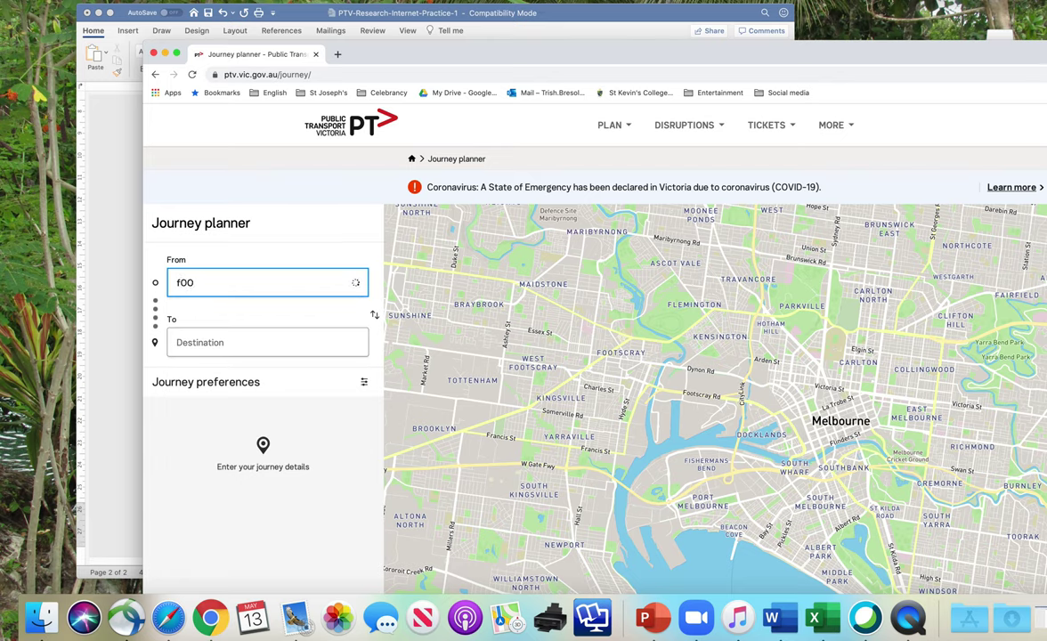
{"action": "key", "text": "BackSpace"}
{"action": "type", "text": "Footscray"}
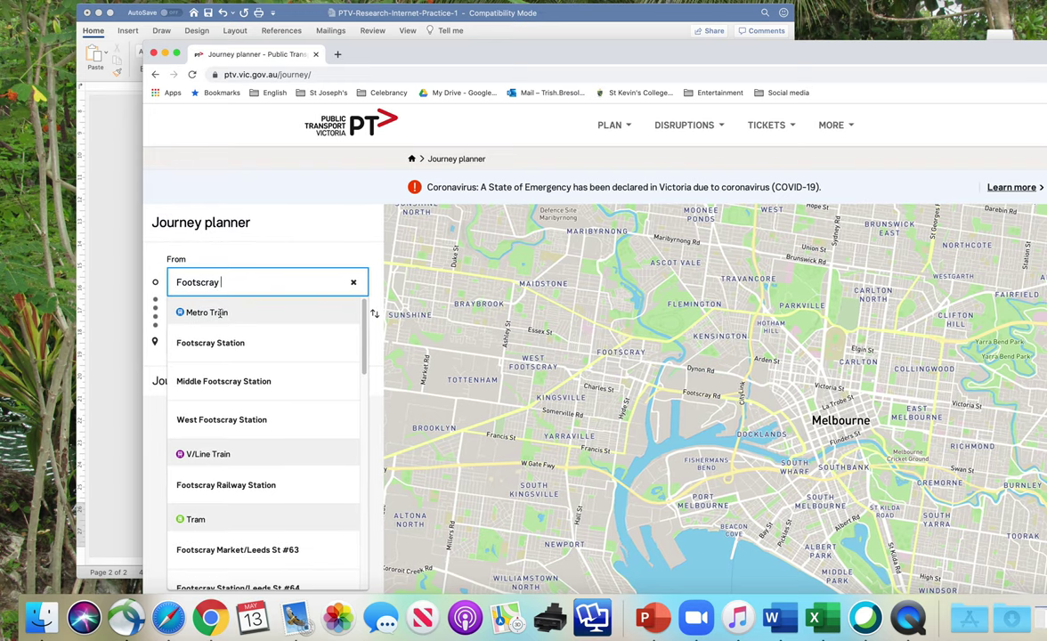
{"action": "left_click", "coordinate": [211, 344]}
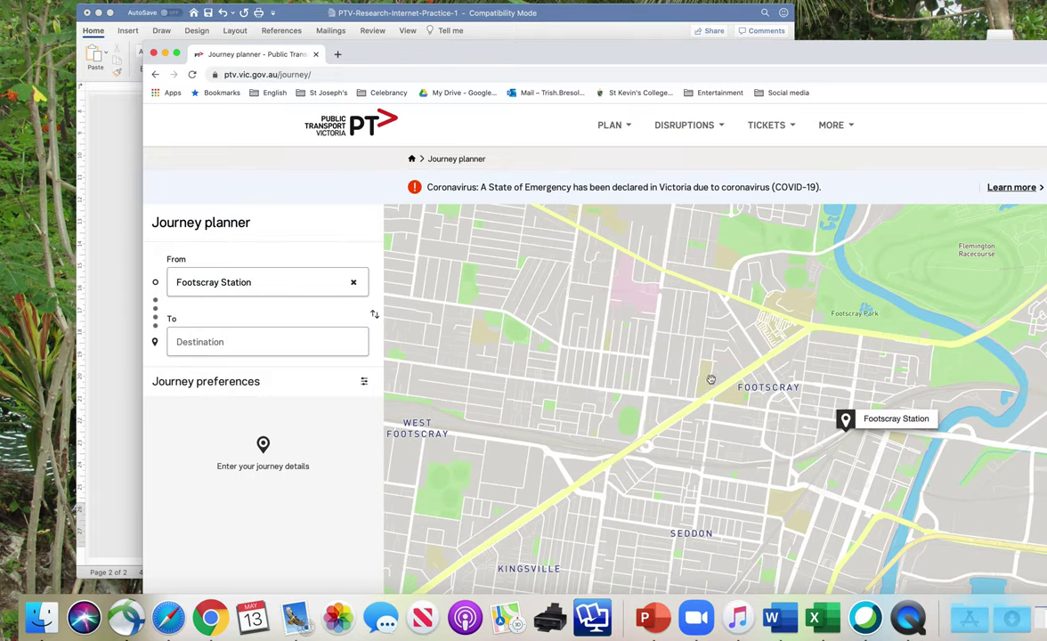
Set the journey's destination to State Library of Victoria (Melbourne City) and look over the suggested journeys.
{"action": "left_click", "coordinate": [203, 341]}
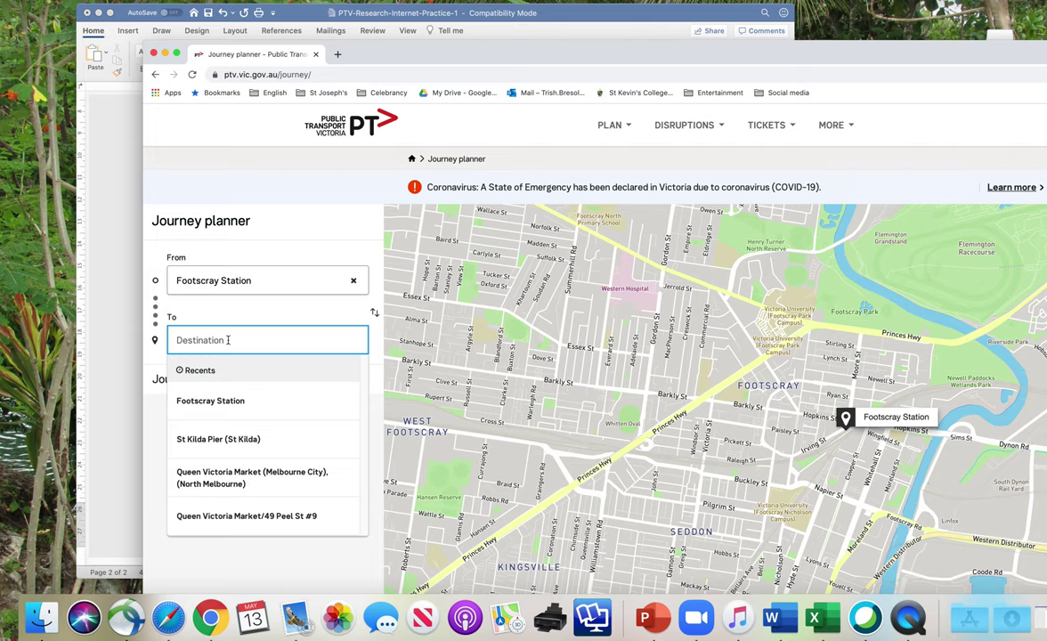
{"action": "type", "text": "State "}
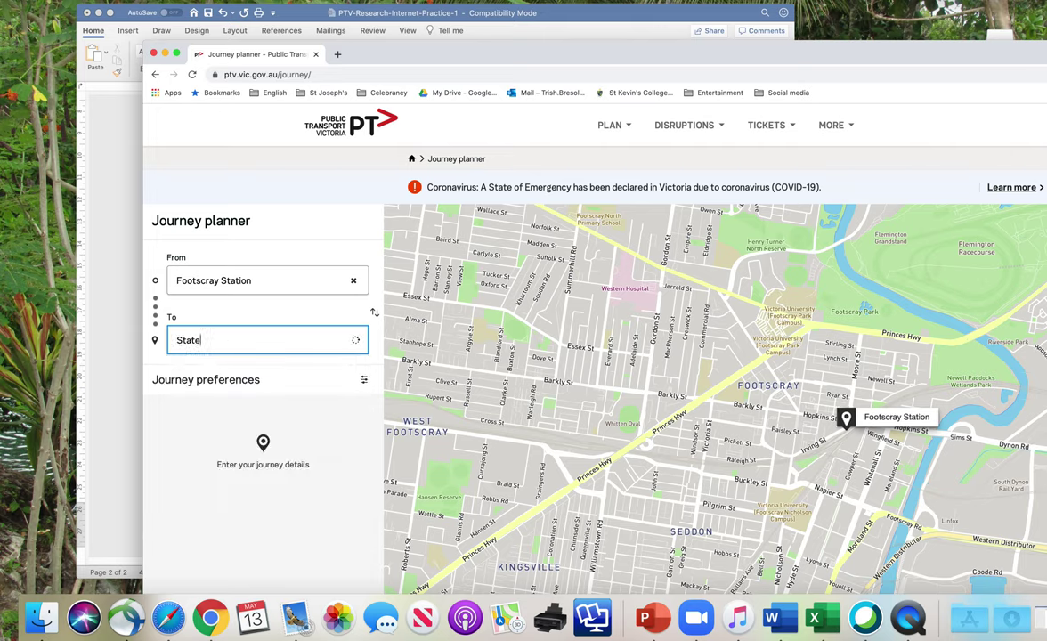
{"action": "type", "text": "library vic"}
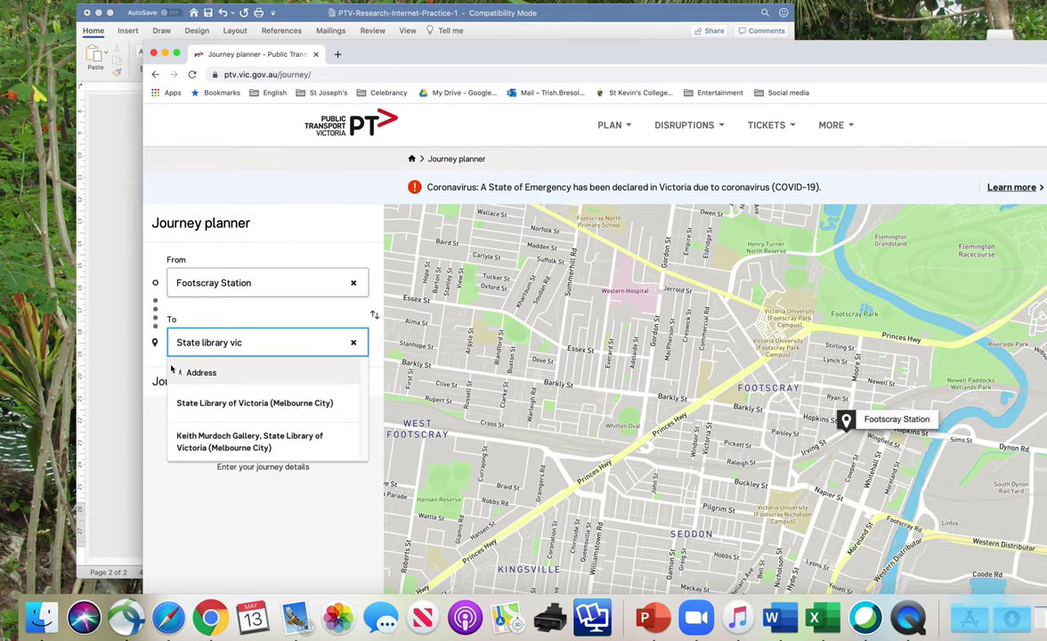
{"action": "left_click", "coordinate": [228, 402]}
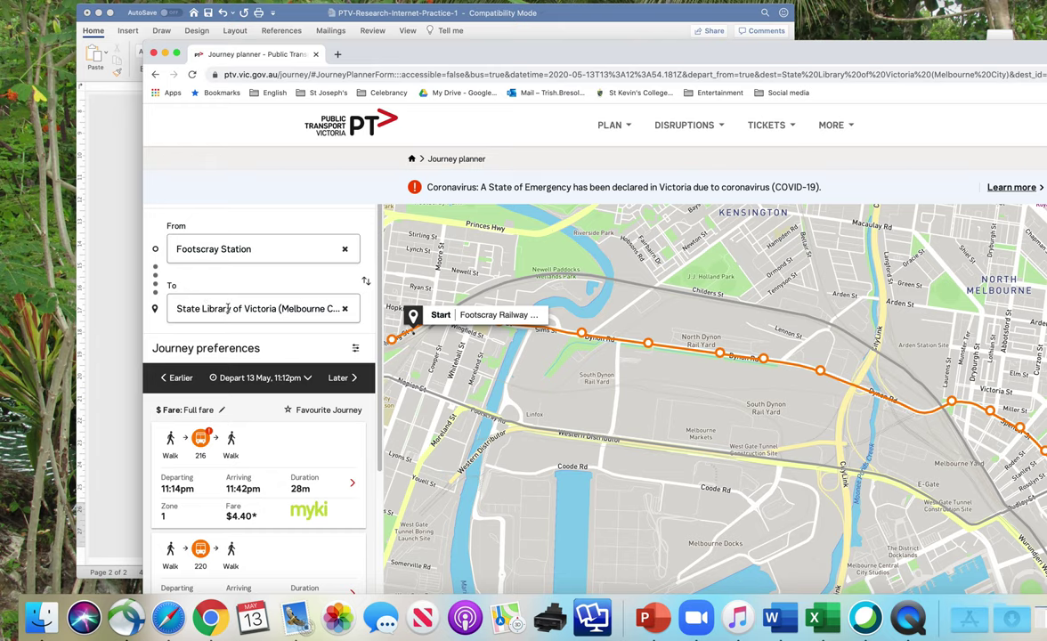
{"action": "scroll", "coordinate": [228, 308], "scroll_direction": "down", "scroll_amount": 2}
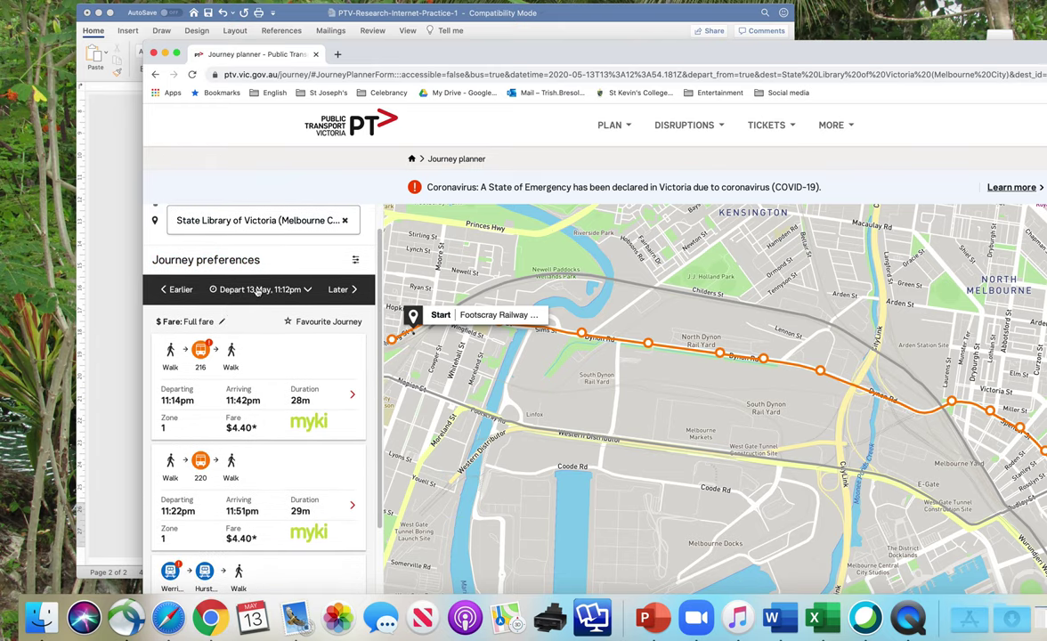
{"action": "scroll", "coordinate": [253, 293], "scroll_direction": "up", "scroll_amount": 1}
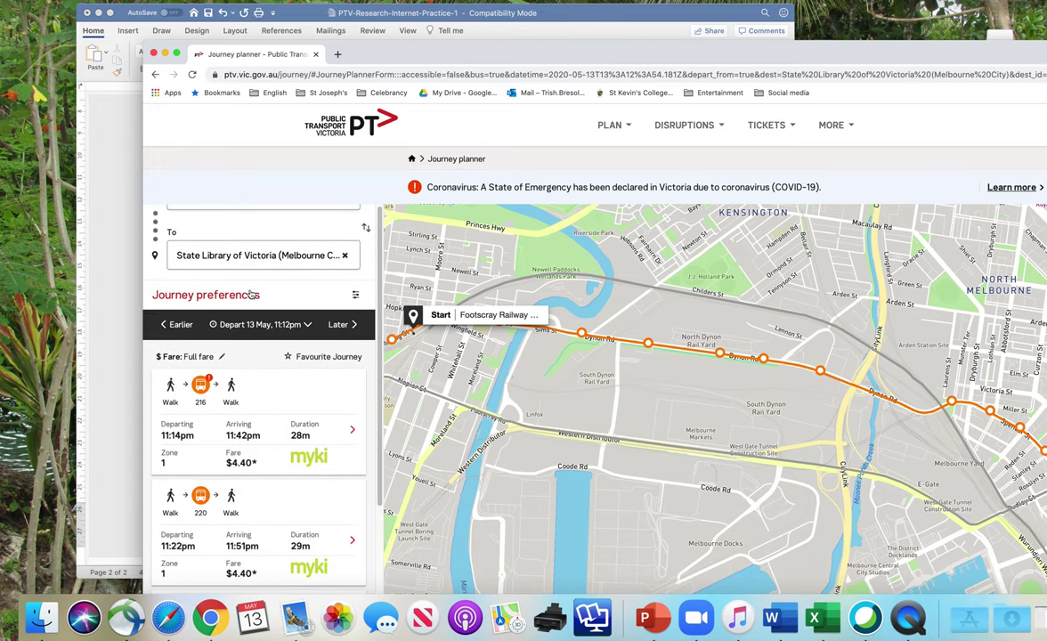
{"action": "scroll", "coordinate": [253, 293], "scroll_direction": "up", "scroll_amount": 1}
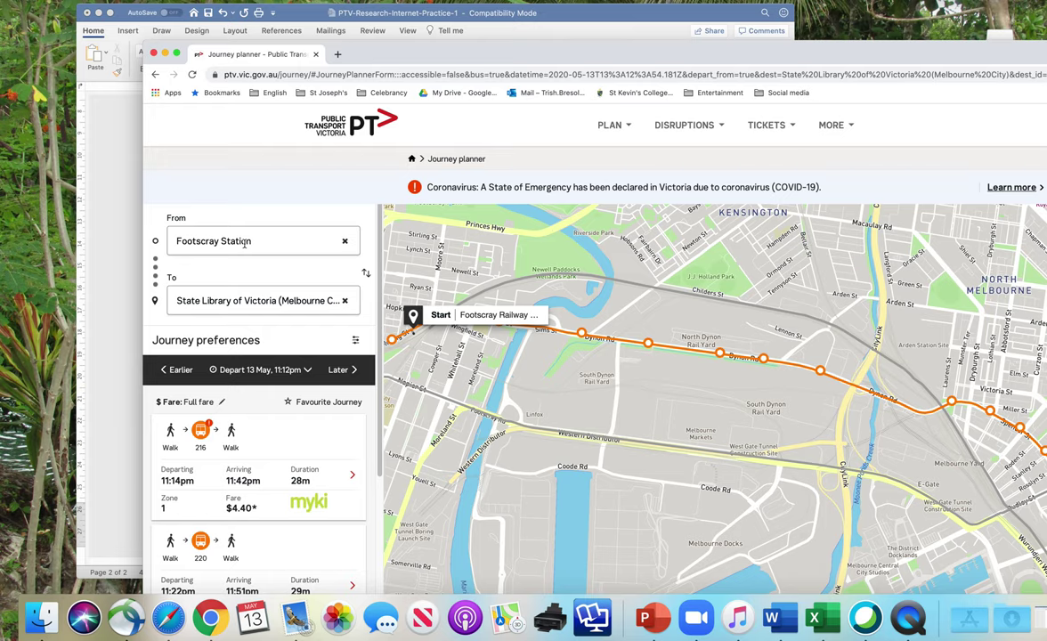
{"action": "scroll", "coordinate": [228, 323], "scroll_direction": "down", "scroll_amount": 2}
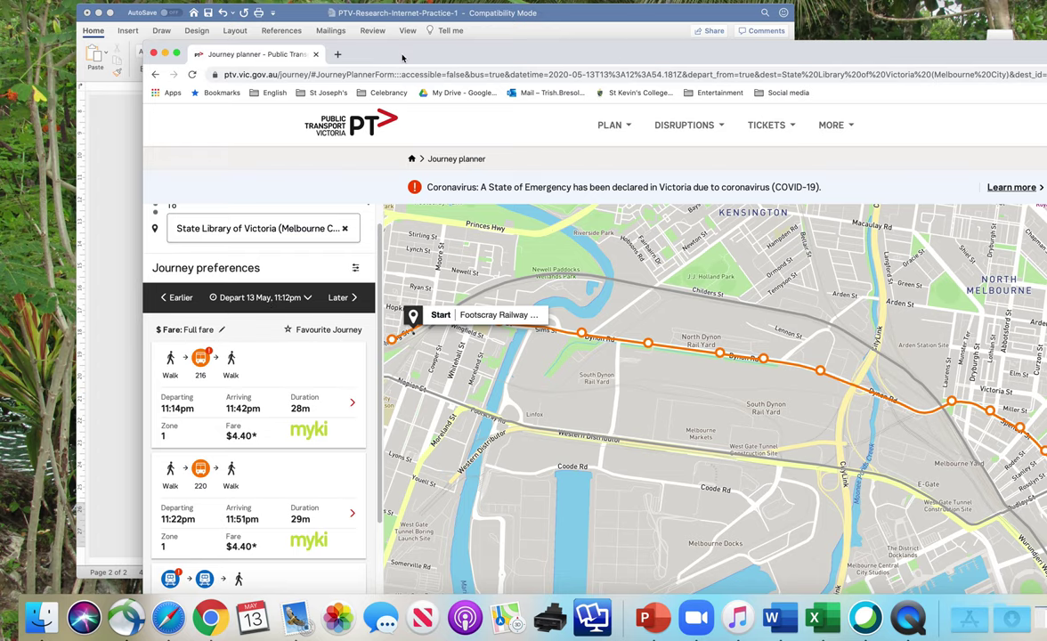
Check worksheet step c, then set the journey's departure date to Fri 15 May 2020.
{"action": "left_click_drag", "start_coordinate": [406, 55], "coordinate": [290, 319]}
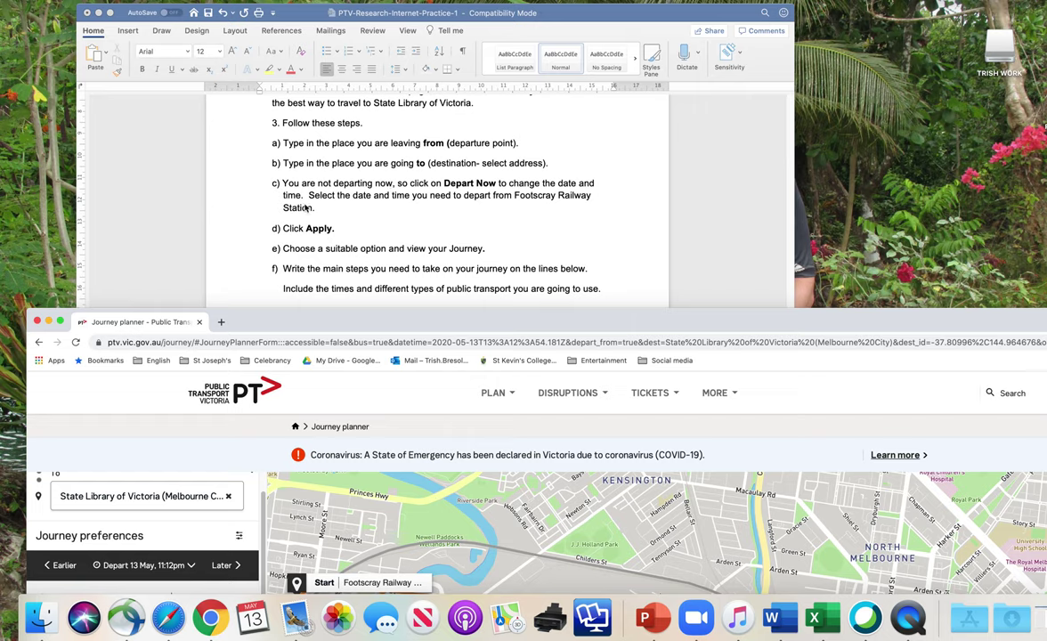
{"action": "left_click_drag", "start_coordinate": [391, 322], "coordinate": [412, 41]}
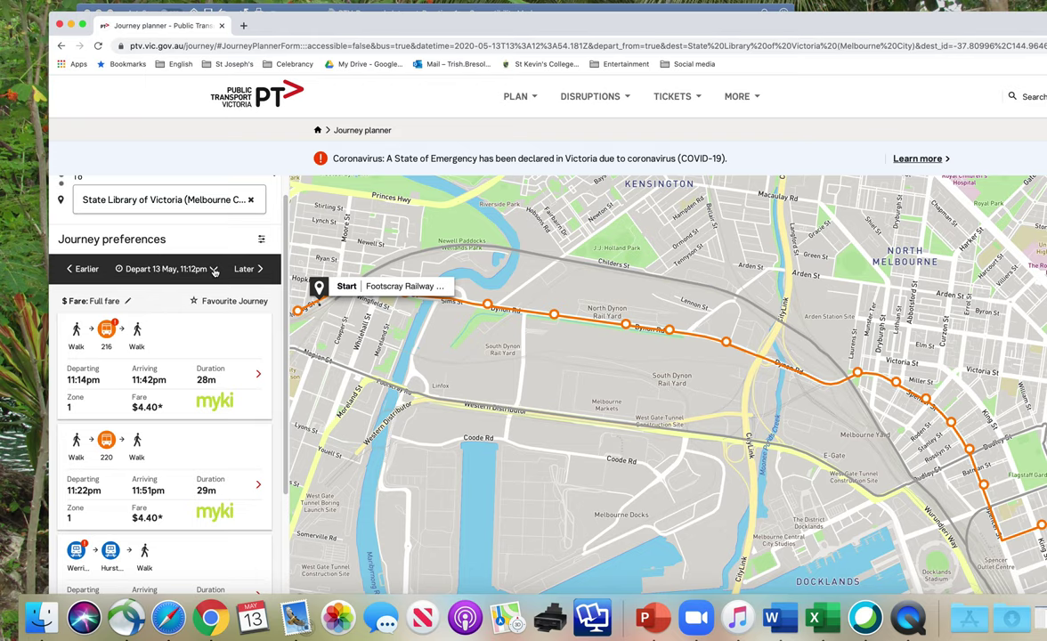
{"action": "left_click", "coordinate": [210, 269]}
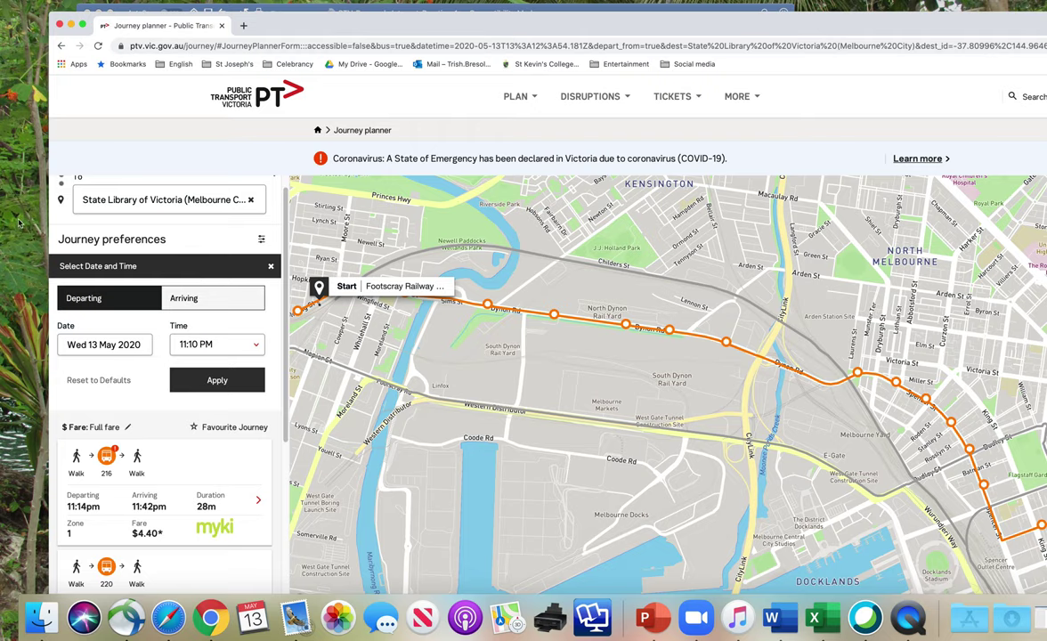
{"action": "mouse_move", "coordinate": [418, 23]}
{"action": "left_mouse_down"}
{"action": "mouse_move", "coordinate": [364, 281]}
{"action": "mouse_move", "coordinate": [444, 46]}
{"action": "mouse_move", "coordinate": [432, 9]}
{"action": "left_mouse_up"}
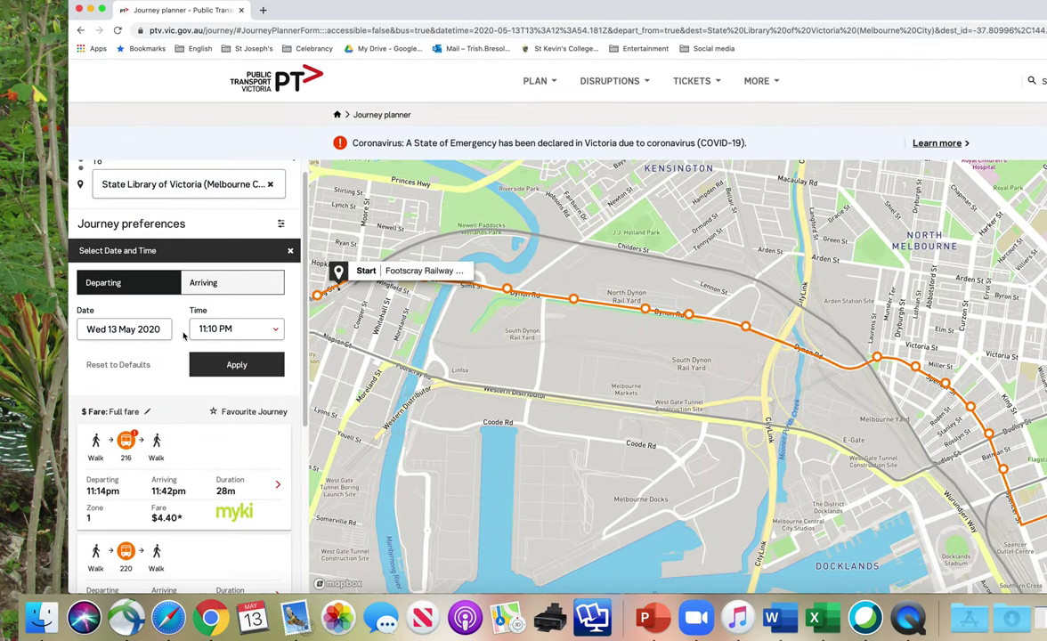
{"action": "left_click", "coordinate": [118, 330]}
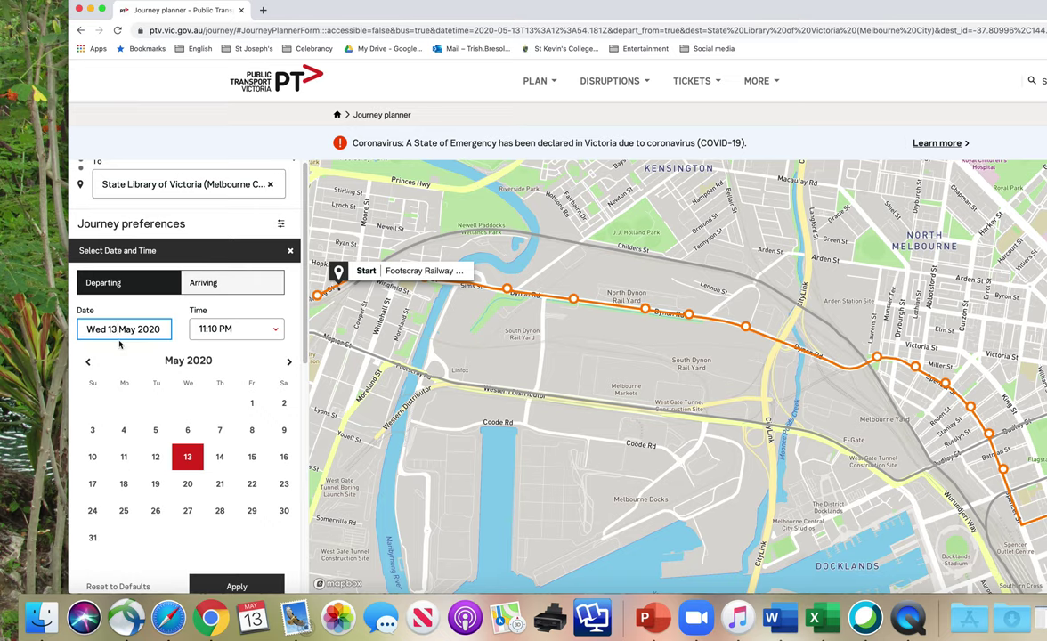
{"action": "left_click", "coordinate": [253, 457]}
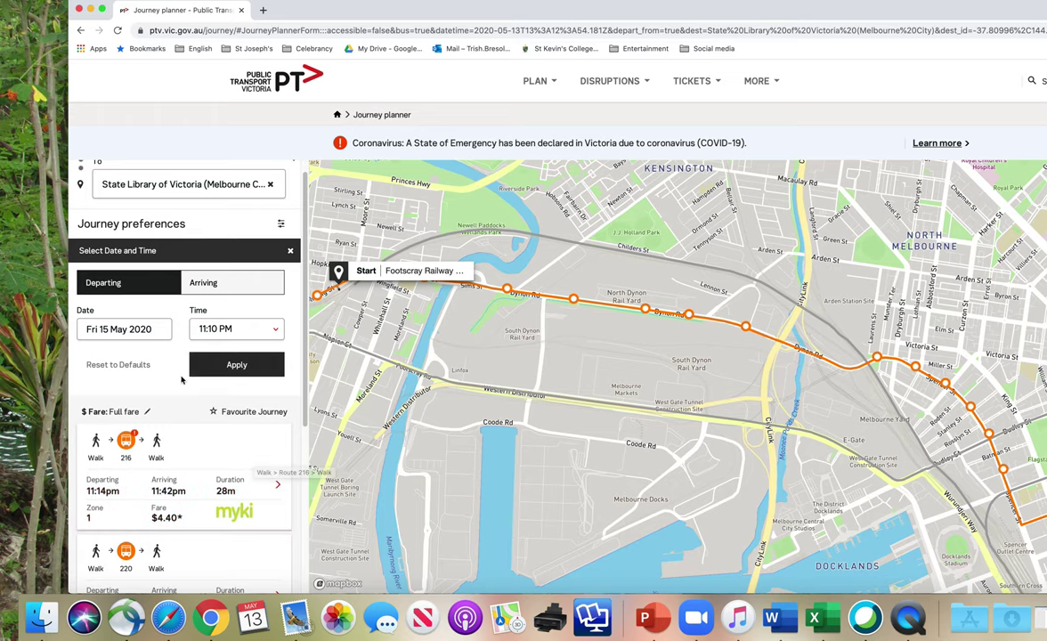
Check the meeting time on the worksheet and set the journey's departure time to 10:00 AM.
{"action": "left_click_drag", "start_coordinate": [498, 9], "coordinate": [446, 274]}
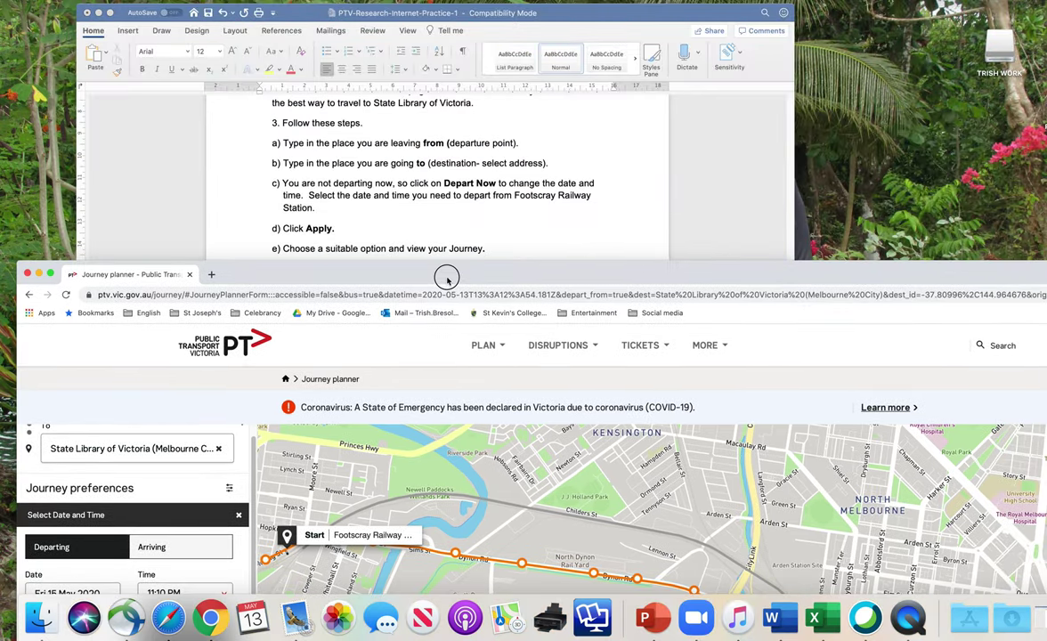
{"action": "scroll", "coordinate": [432, 167], "scroll_direction": "up", "scroll_amount": 3}
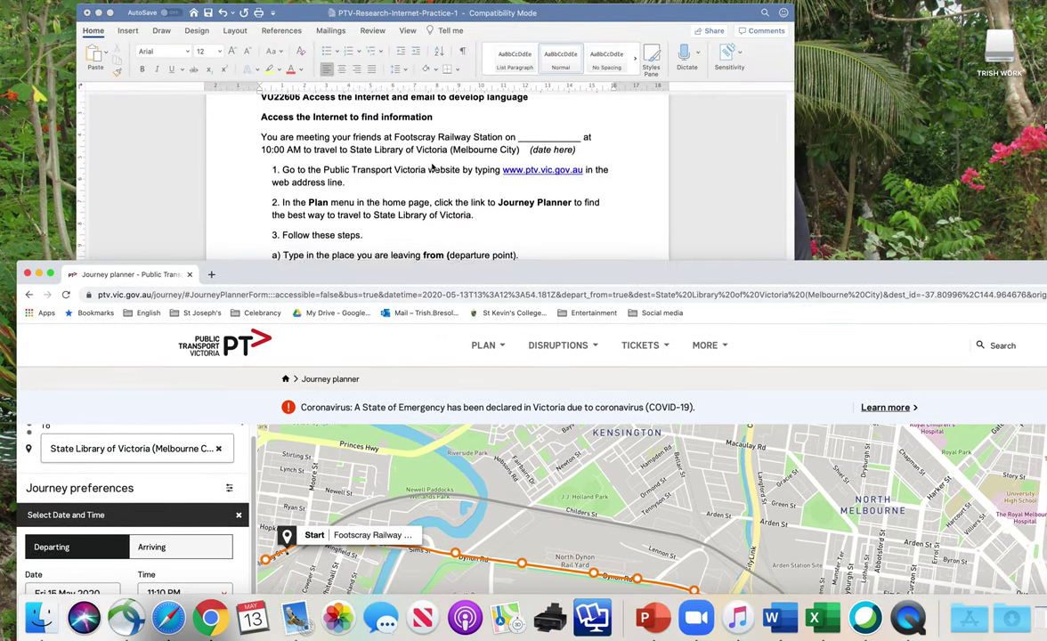
{"action": "scroll", "coordinate": [433, 168], "scroll_direction": "down", "scroll_amount": 3}
{"action": "left_click_drag", "start_coordinate": [470, 272], "coordinate": [510, 31]}
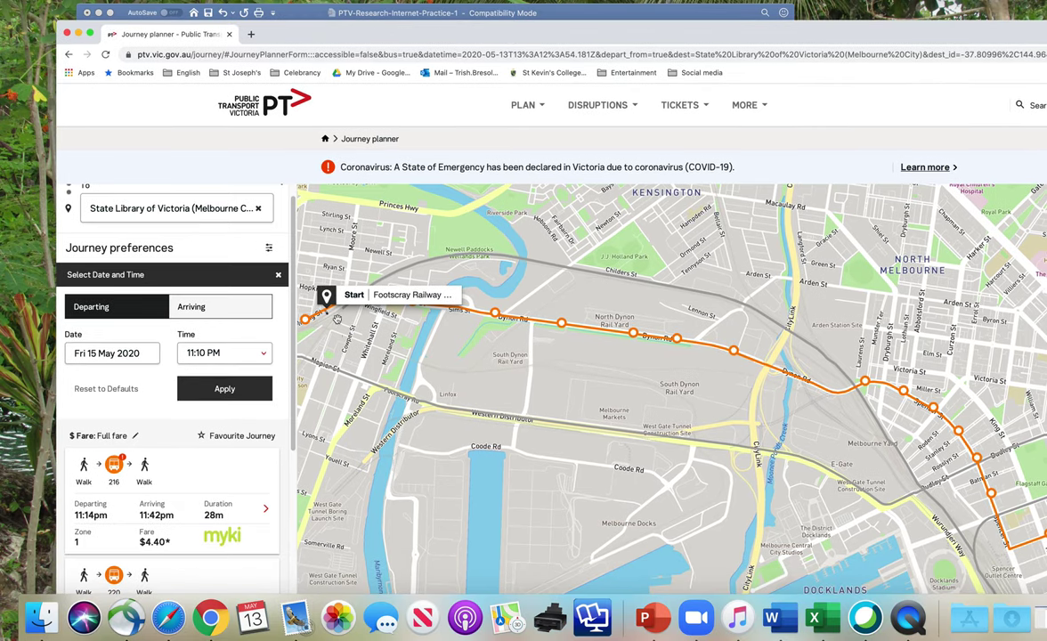
{"action": "left_click", "coordinate": [263, 355]}
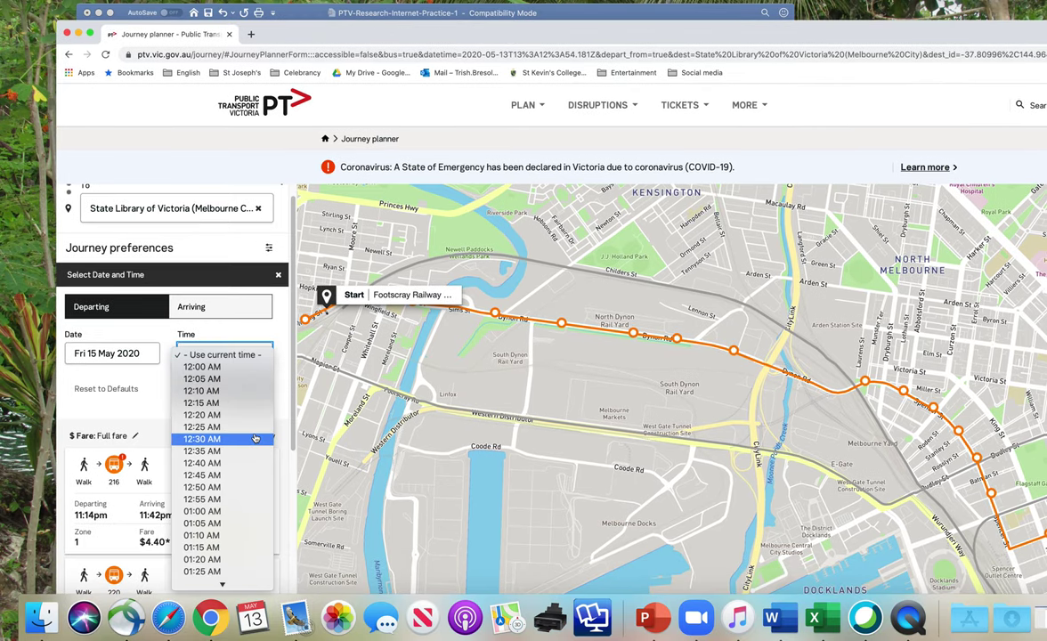
{"action": "scroll", "coordinate": [256, 437], "scroll_direction": "down", "scroll_amount": 5}
{"action": "scroll", "coordinate": [254, 437], "scroll_direction": "down", "scroll_amount": 15}
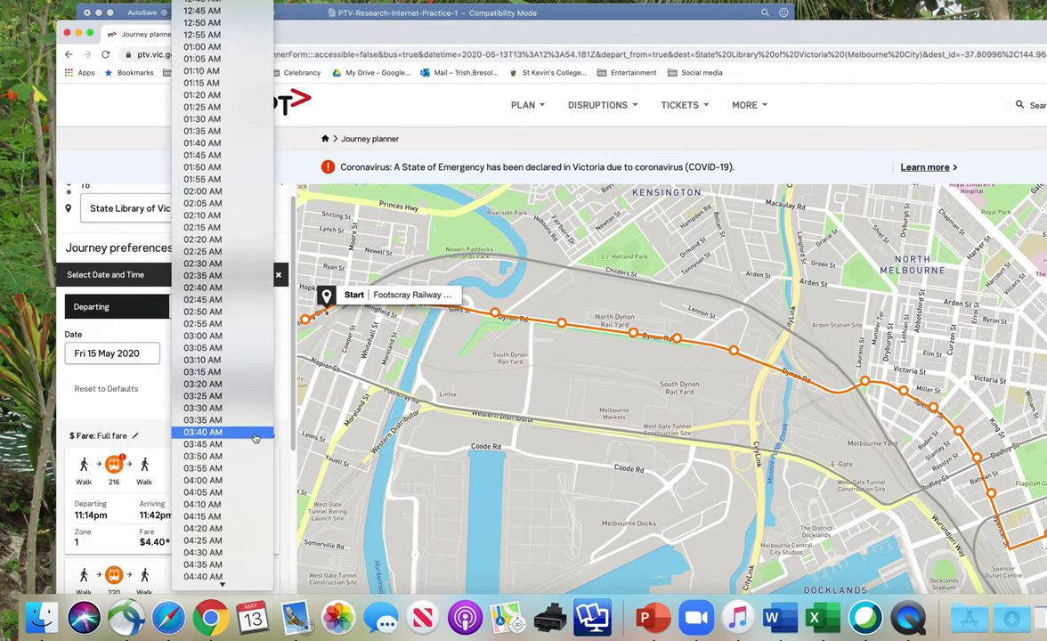
{"action": "scroll", "coordinate": [254, 437], "scroll_direction": "down", "scroll_amount": 15}
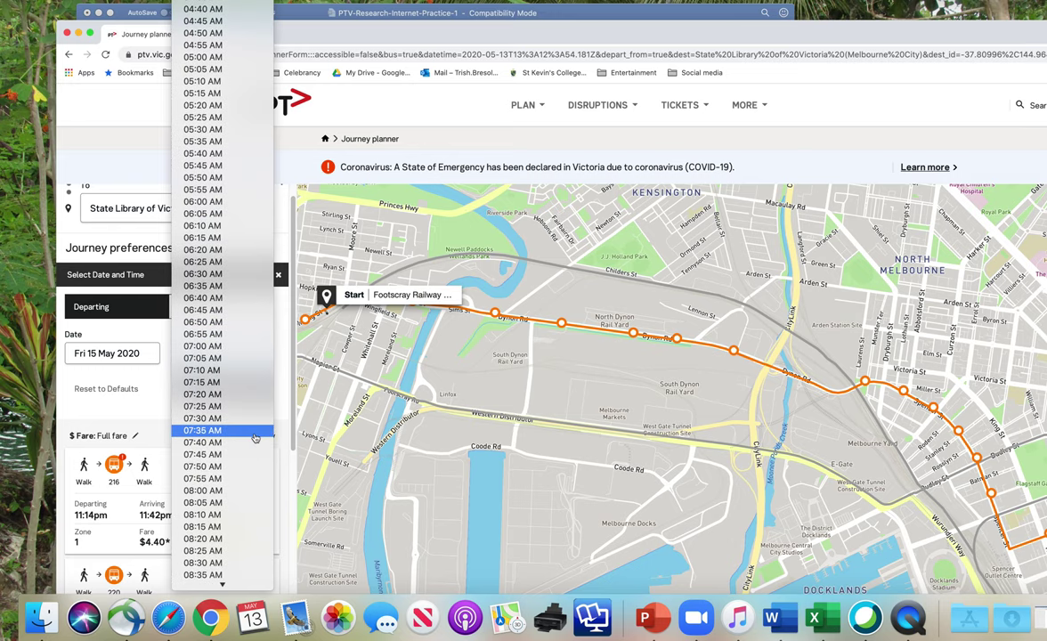
{"action": "scroll", "coordinate": [255, 437], "scroll_direction": "down", "scroll_amount": 5}
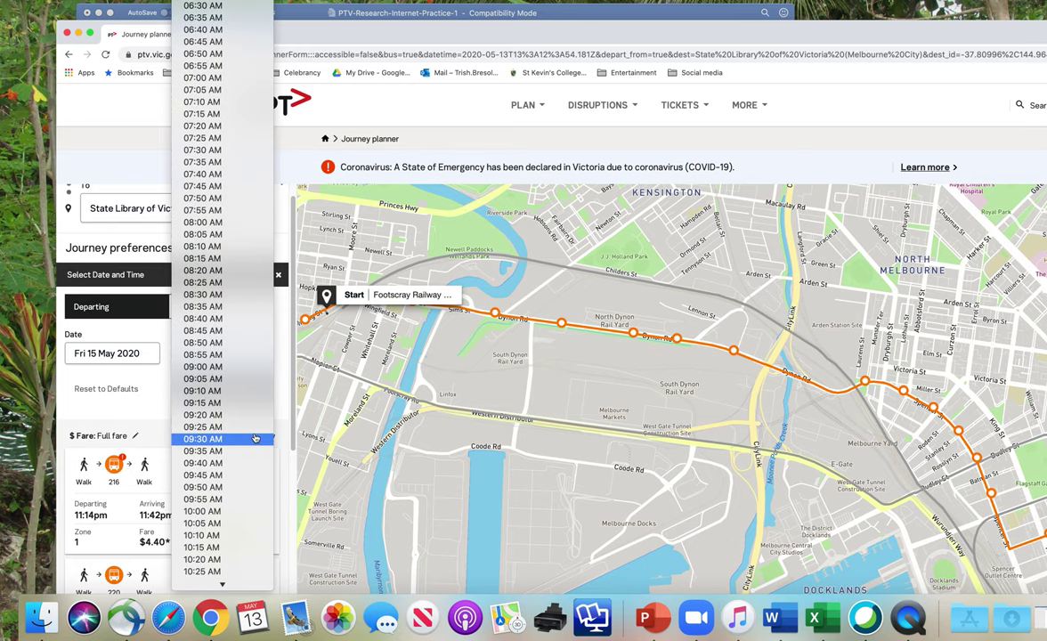
{"action": "left_click", "coordinate": [252, 467]}
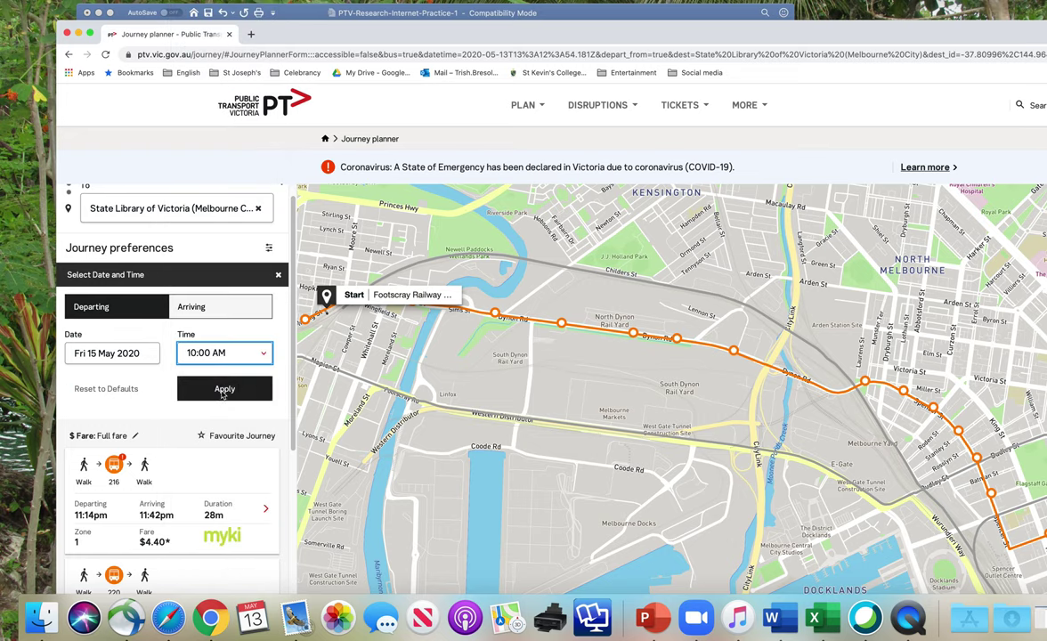
Check worksheet step d and apply the chosen departure date and time to the journey search.
{"action": "left_click_drag", "start_coordinate": [486, 33], "coordinate": [420, 308]}
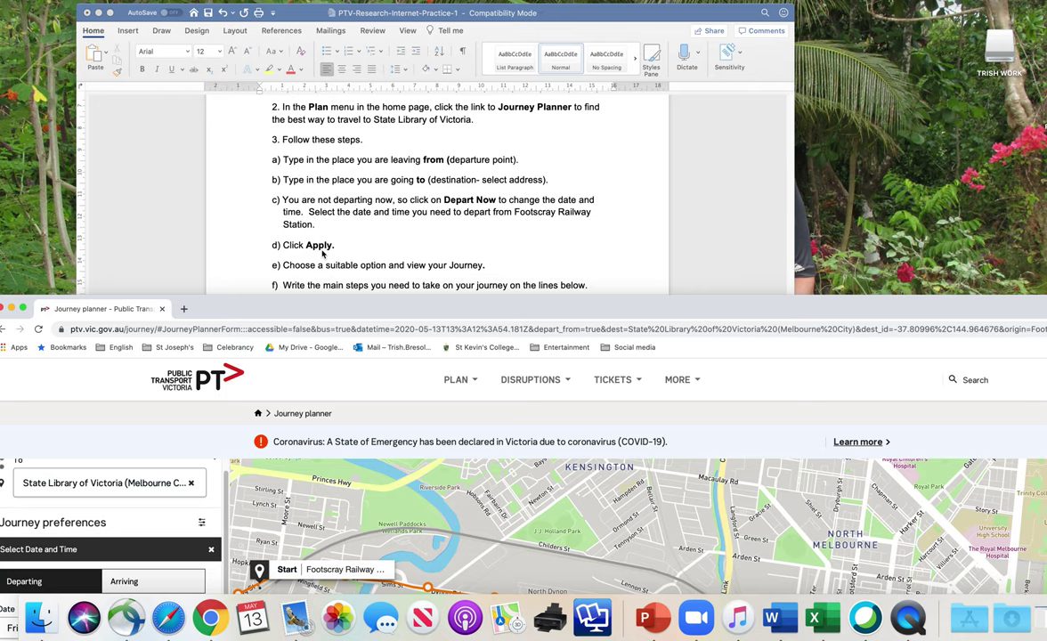
{"action": "left_click_drag", "start_coordinate": [535, 305], "coordinate": [602, 29]}
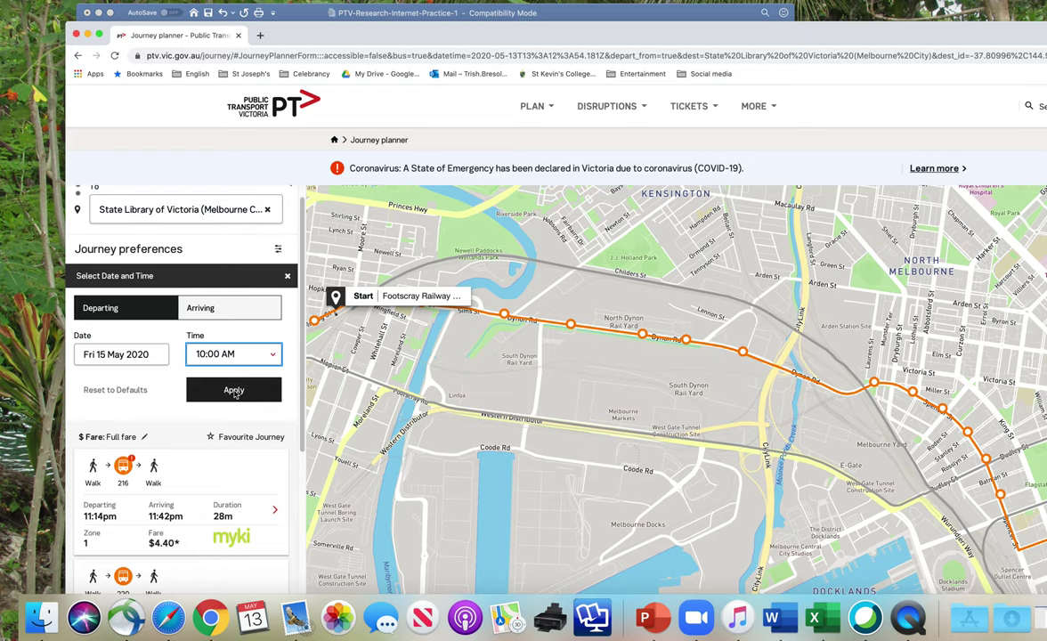
{"action": "left_click", "coordinate": [233, 391]}
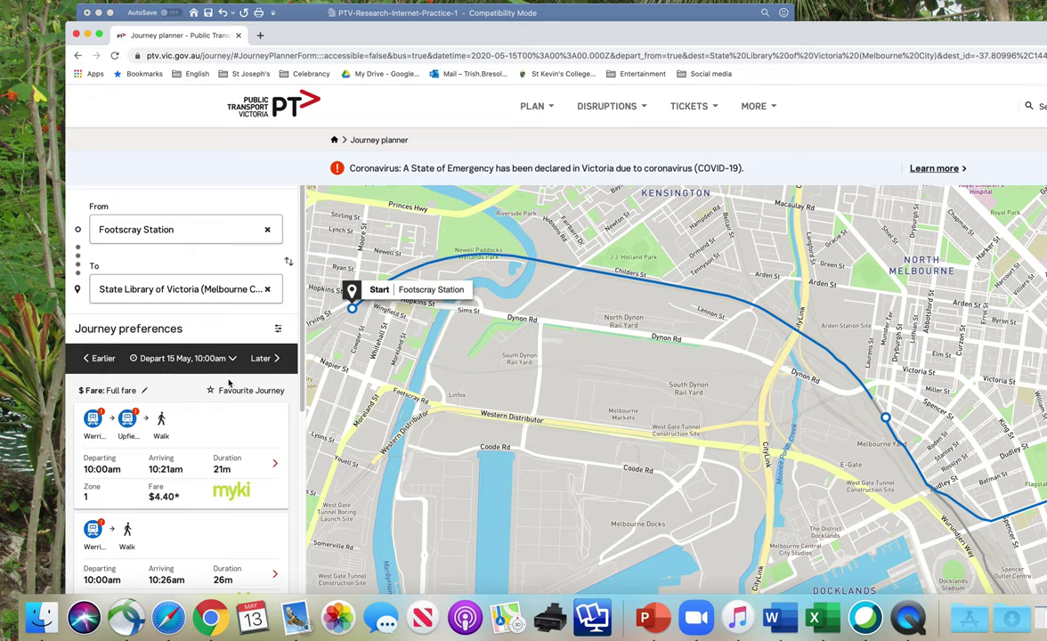
Compare the departure times, arrival times, durations and train lines of the suggested journeys from Footscray Station.
{"action": "scroll", "coordinate": [228, 383], "scroll_direction": "down", "scroll_amount": 3}
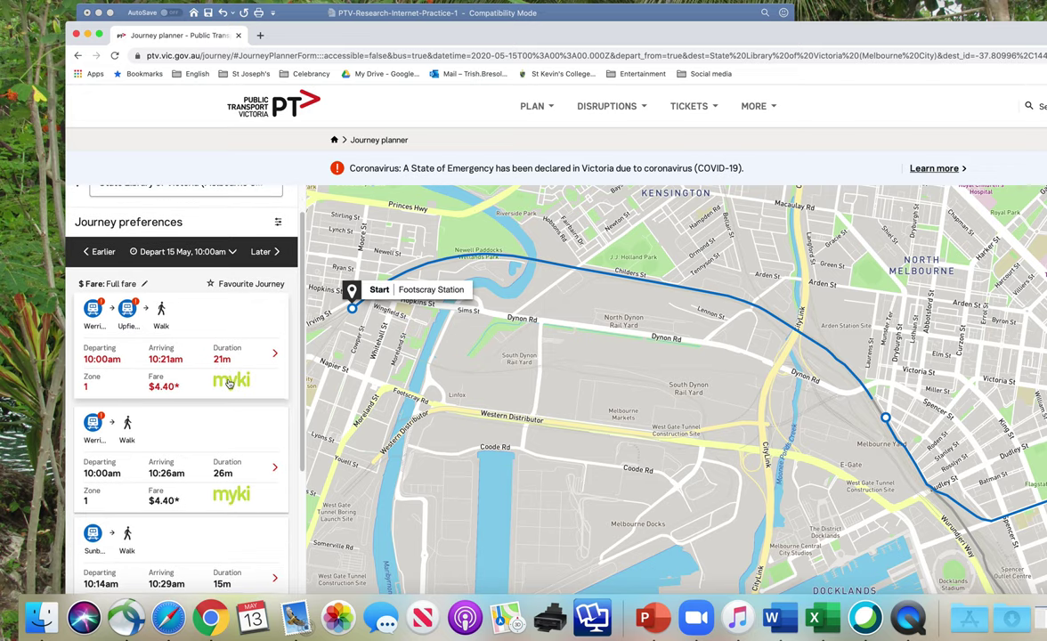
{"action": "scroll", "coordinate": [229, 383], "scroll_direction": "down", "scroll_amount": 1}
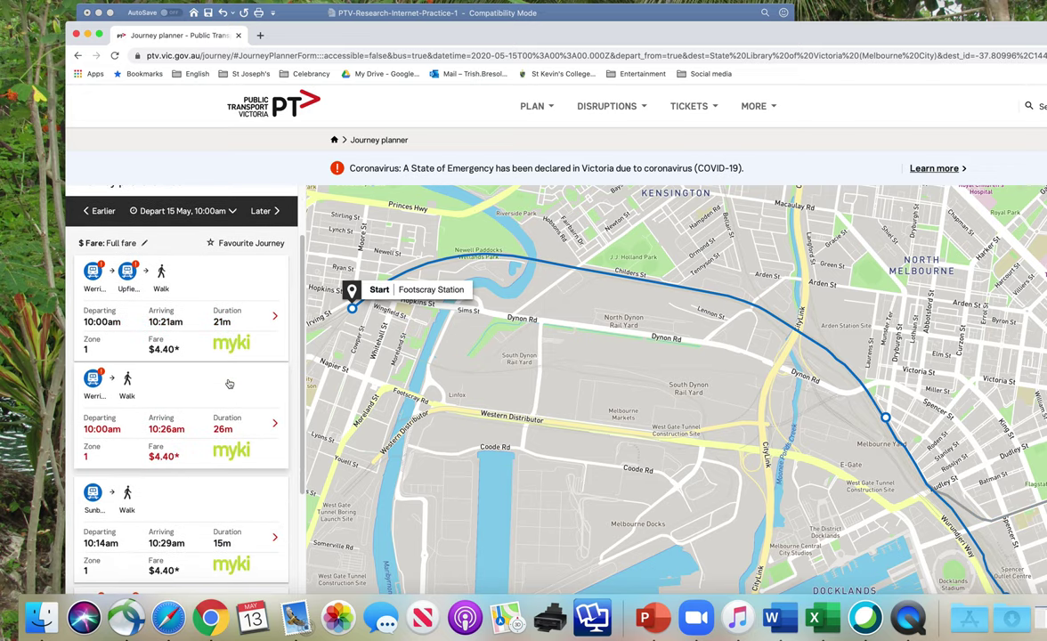
{"action": "scroll", "coordinate": [229, 382], "scroll_direction": "down", "scroll_amount": 2}
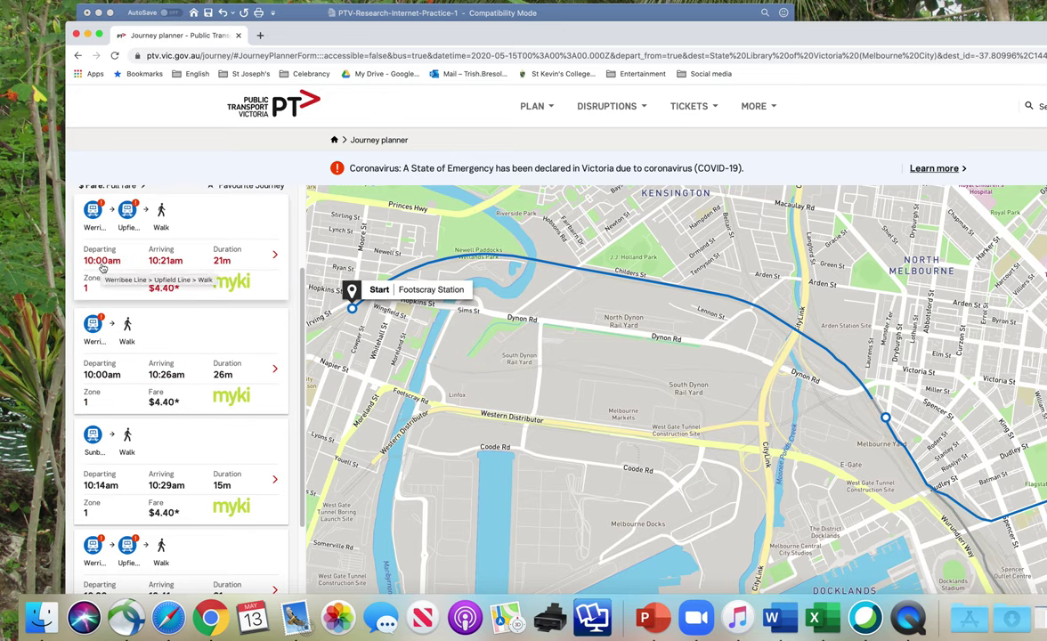
{"action": "scroll", "coordinate": [202, 357], "scroll_direction": "down", "scroll_amount": 3}
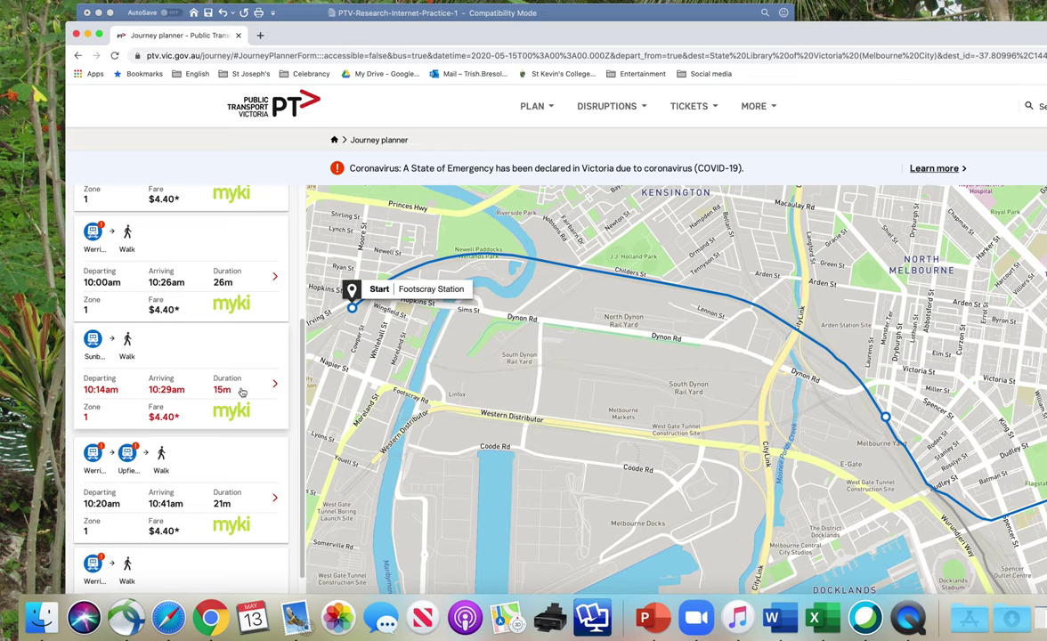
{"action": "scroll", "coordinate": [98, 356], "scroll_direction": "down", "scroll_amount": 1}
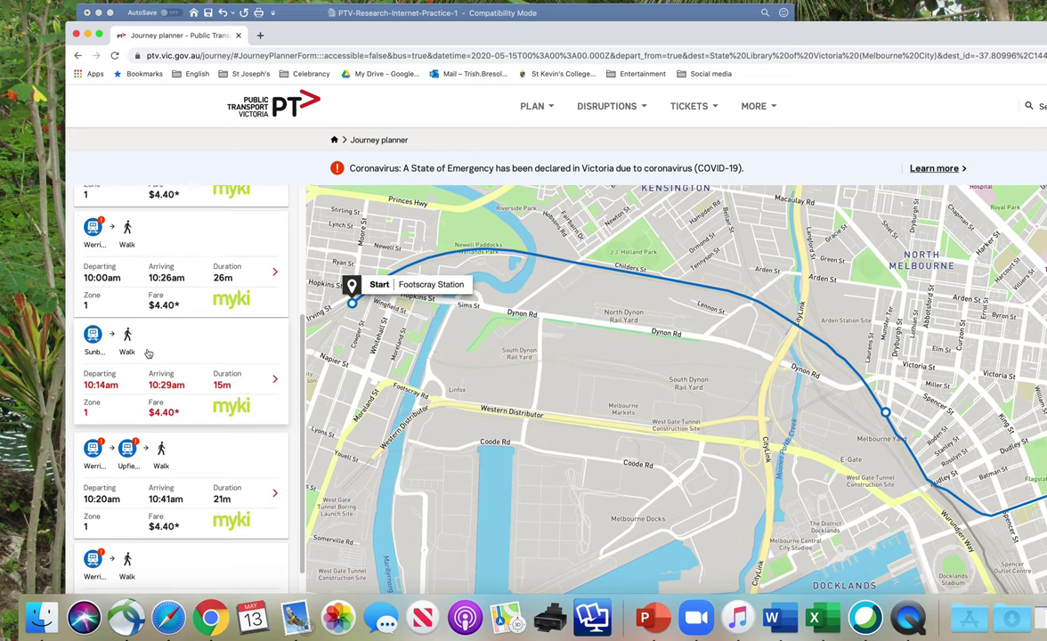
{"action": "scroll", "coordinate": [153, 353], "scroll_direction": "up", "scroll_amount": 5}
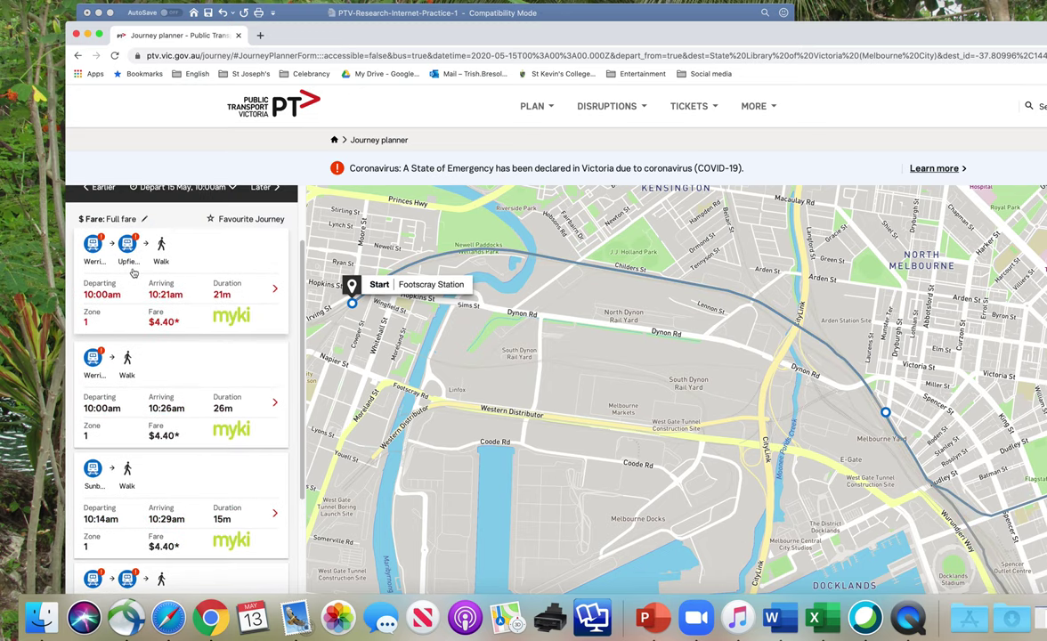
{"action": "scroll", "coordinate": [219, 373], "scroll_direction": "down", "scroll_amount": 1}
{"action": "scroll", "coordinate": [220, 372], "scroll_direction": "down", "scroll_amount": 5}
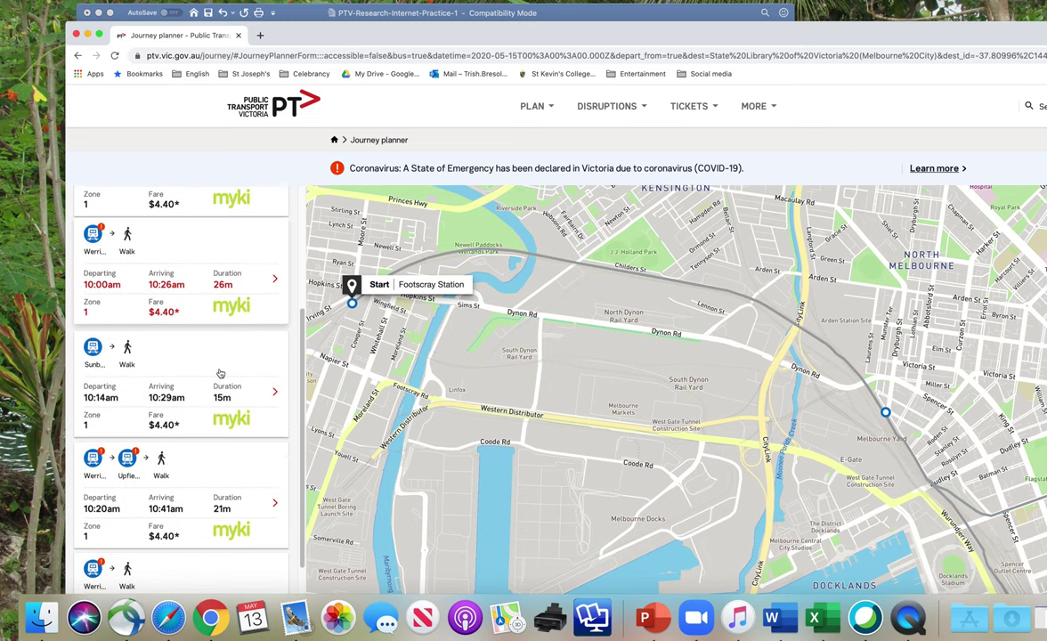
{"action": "scroll", "coordinate": [164, 368], "scroll_direction": "down", "scroll_amount": 2}
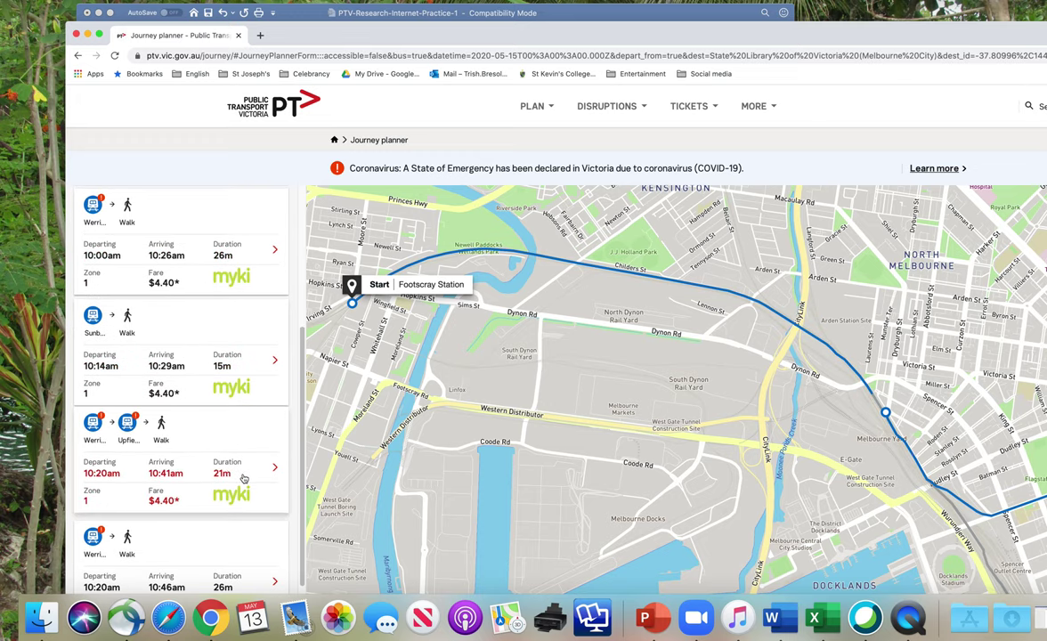
{"action": "scroll", "coordinate": [243, 476], "scroll_direction": "down", "scroll_amount": 2}
{"action": "scroll", "coordinate": [243, 476], "scroll_direction": "up", "scroll_amount": 1}
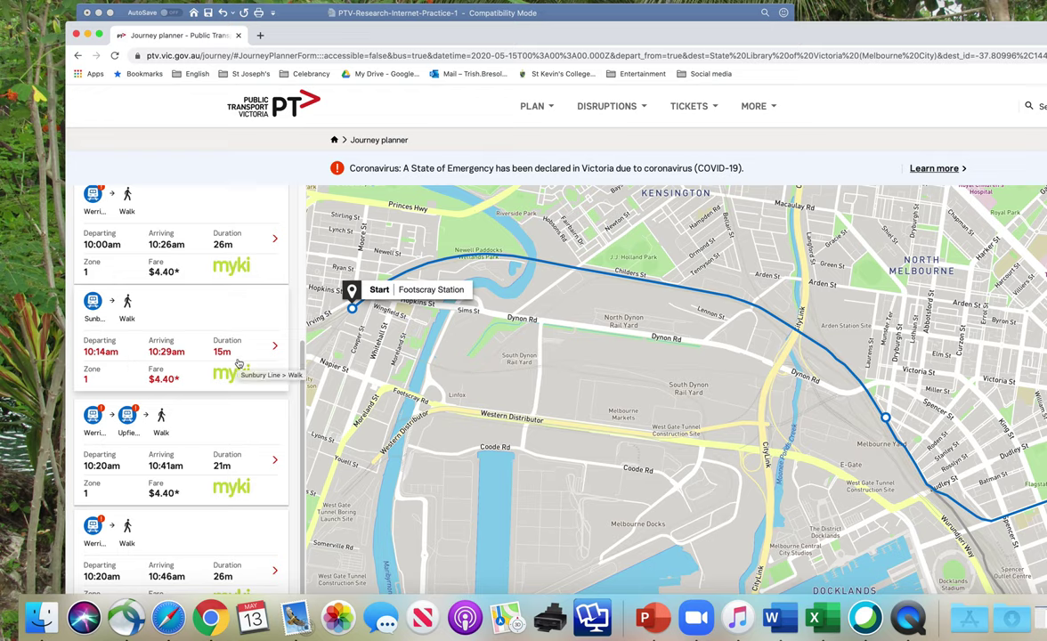
Open the 10:14am Sunbury Line journey and review its train and walking legs with their times.
{"action": "left_click", "coordinate": [155, 313]}
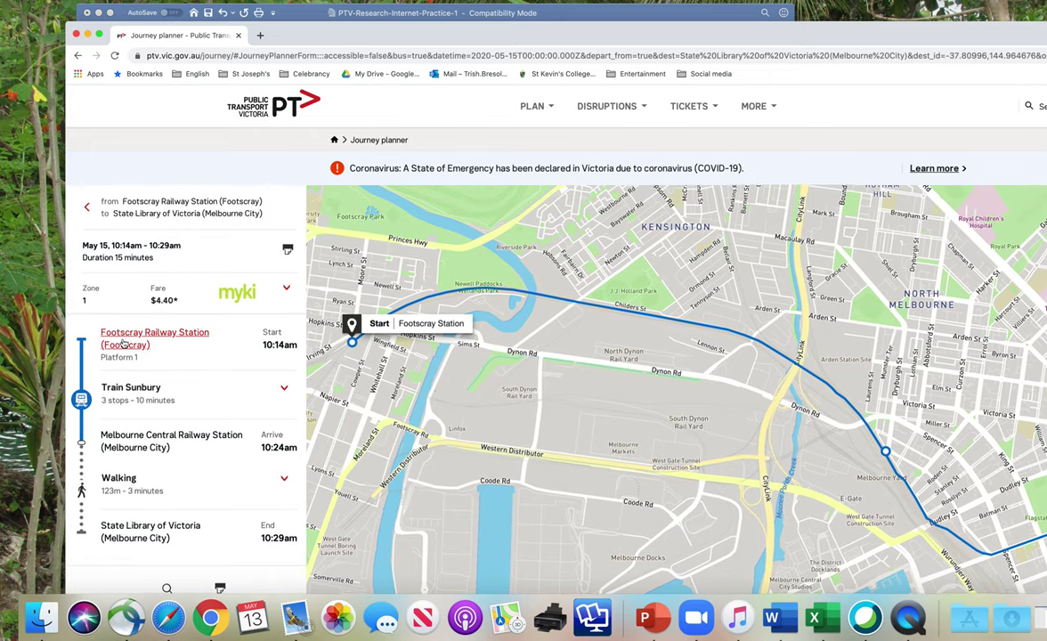
{"action": "scroll", "coordinate": [131, 335], "scroll_direction": "down", "scroll_amount": 1}
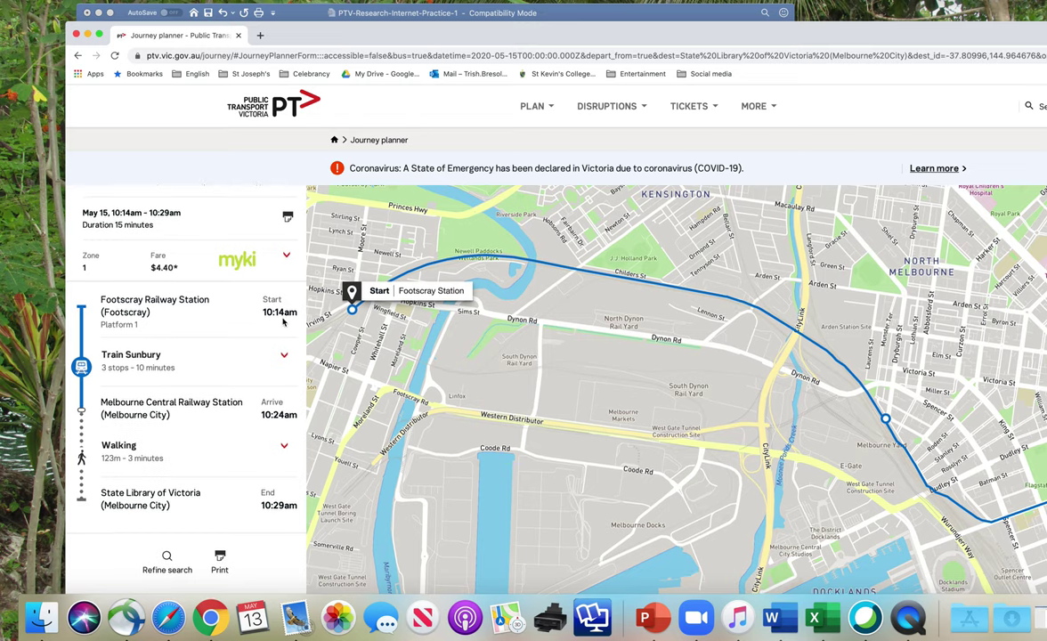
{"action": "scroll", "coordinate": [283, 322], "scroll_direction": "down", "scroll_amount": 2}
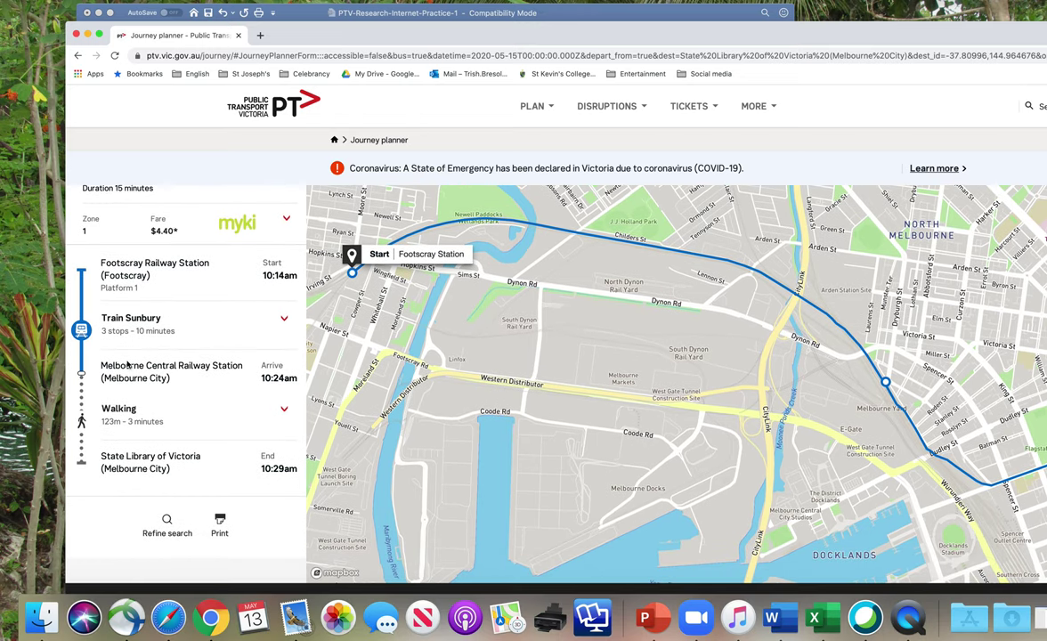
{"action": "scroll", "coordinate": [185, 375], "scroll_direction": "down", "scroll_amount": 1}
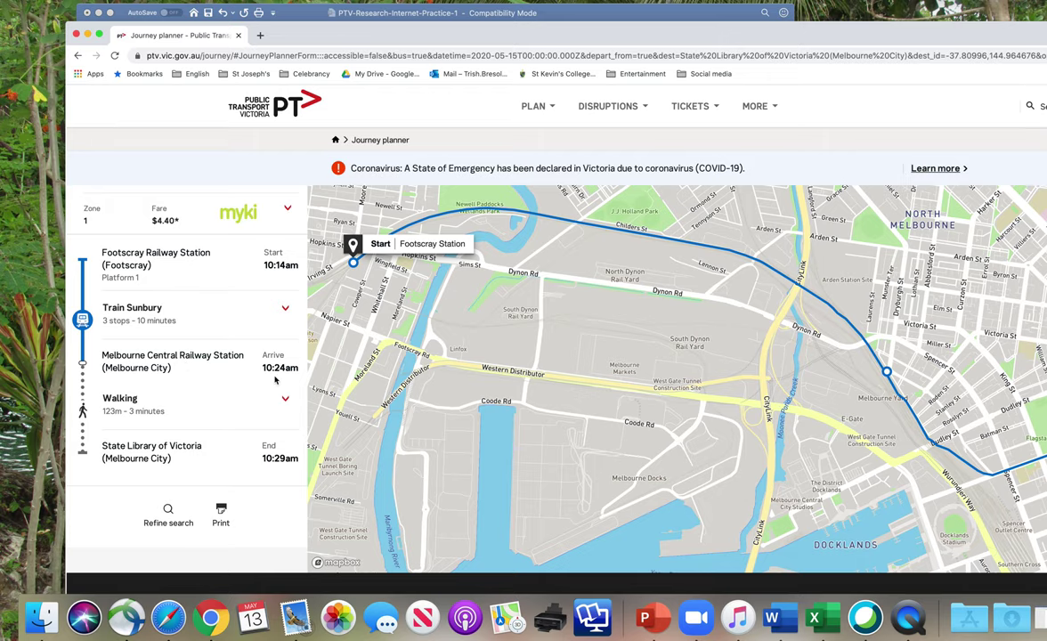
{"action": "scroll", "coordinate": [216, 402], "scroll_direction": "down", "scroll_amount": 1}
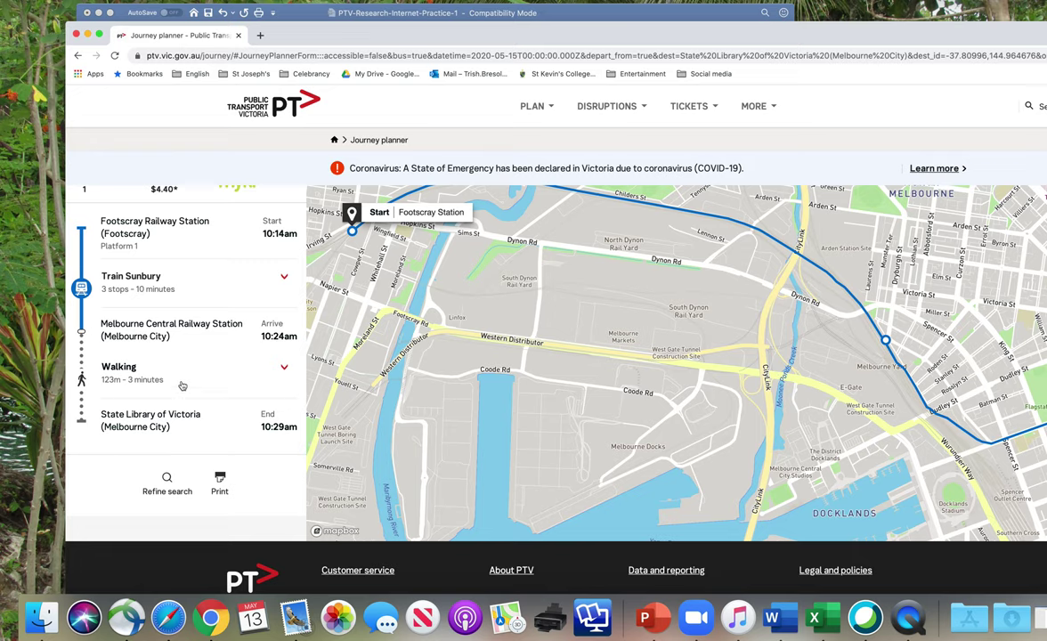
Expand and collapse the journey's Walking directions and Train Sunbury stops to read their details.
{"action": "left_click", "coordinate": [280, 368]}
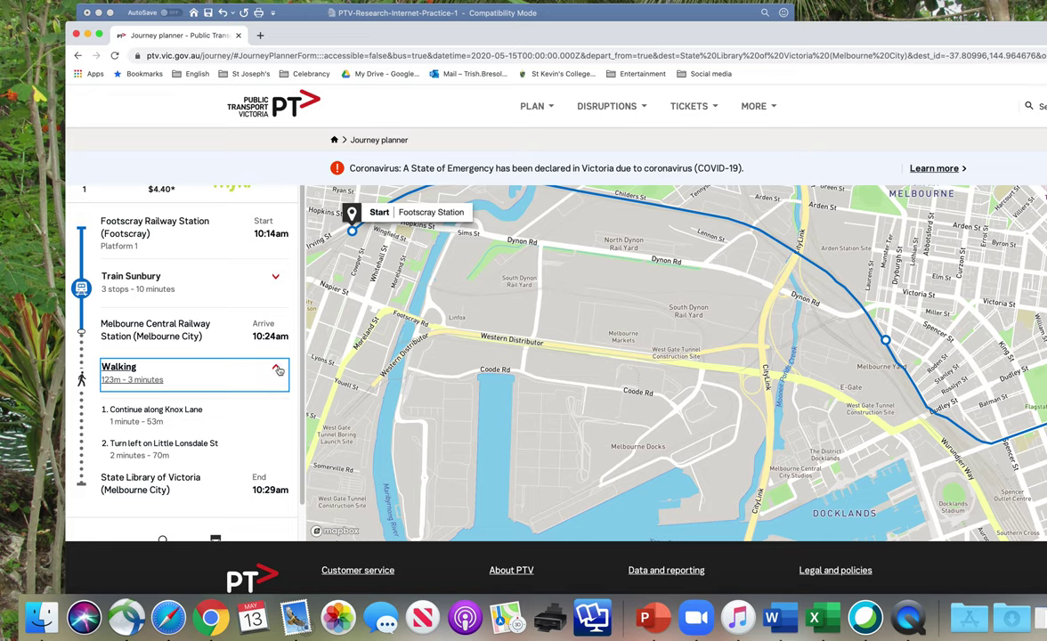
{"action": "scroll", "coordinate": [279, 370], "scroll_direction": "down", "scroll_amount": 1}
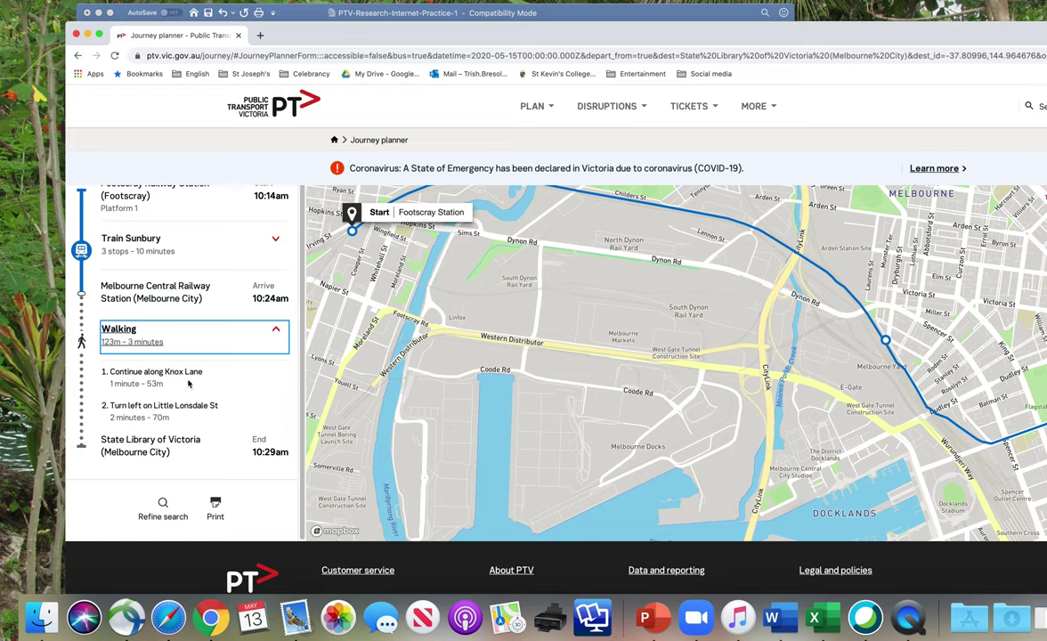
{"action": "left_click", "coordinate": [276, 331]}
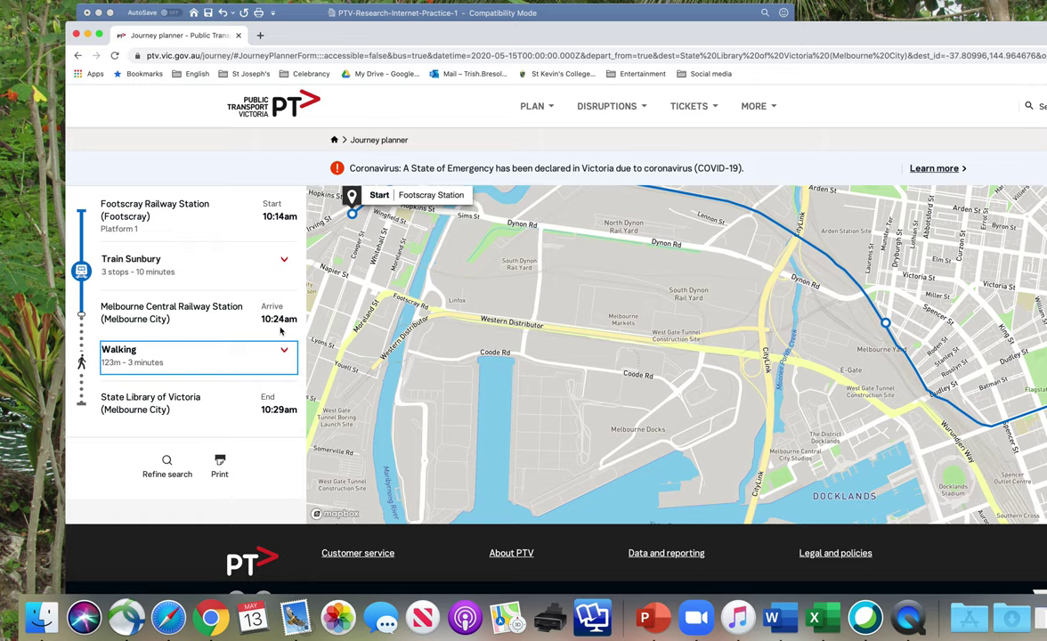
{"action": "scroll", "coordinate": [281, 331], "scroll_direction": "up", "scroll_amount": 1}
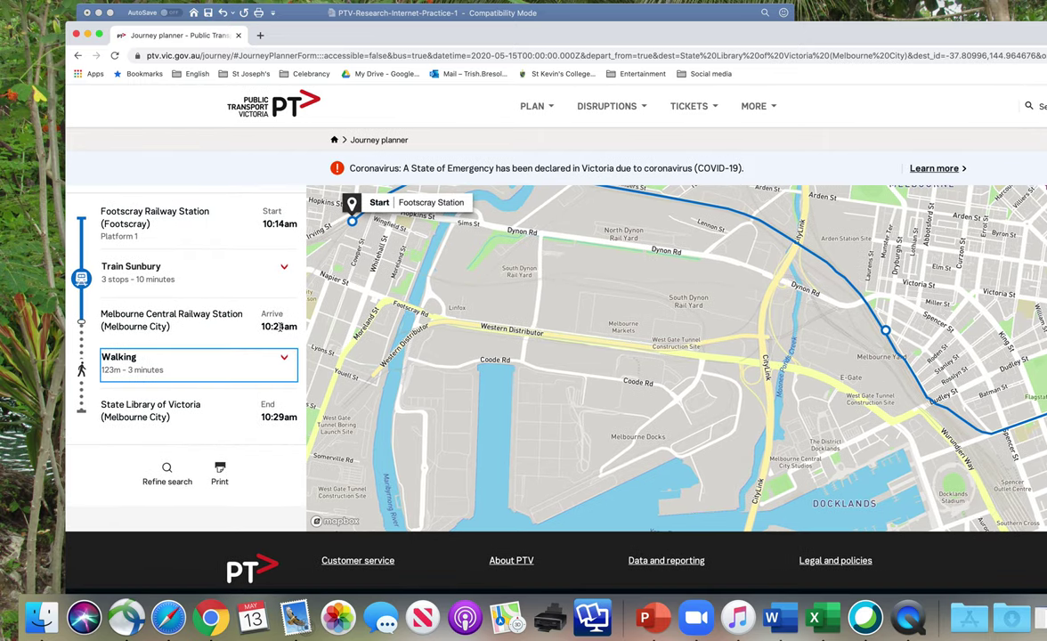
{"action": "left_click", "coordinate": [283, 266]}
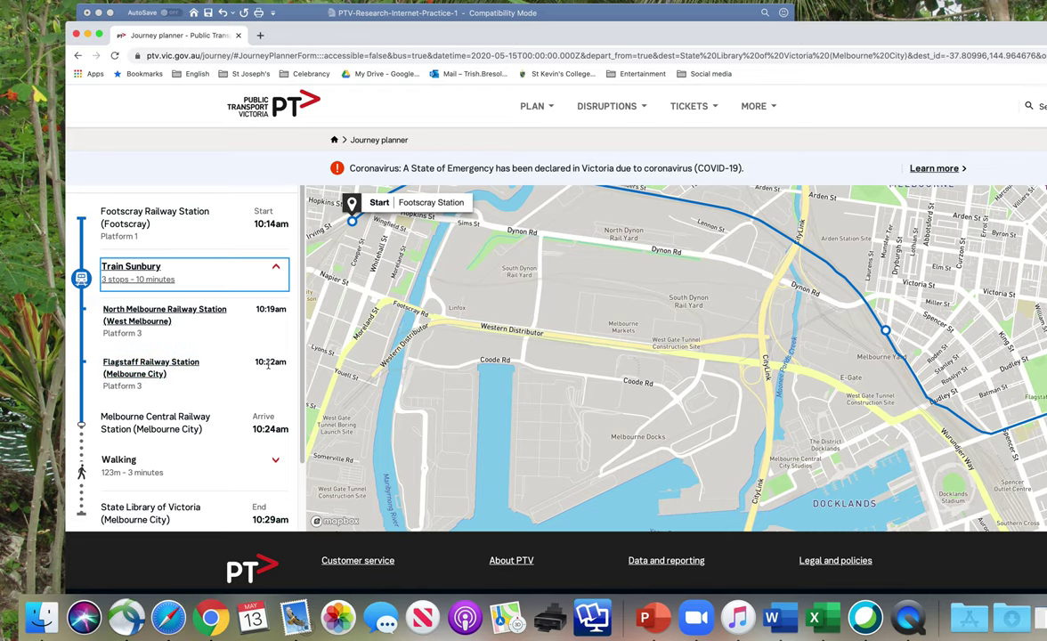
{"action": "left_click", "coordinate": [276, 267]}
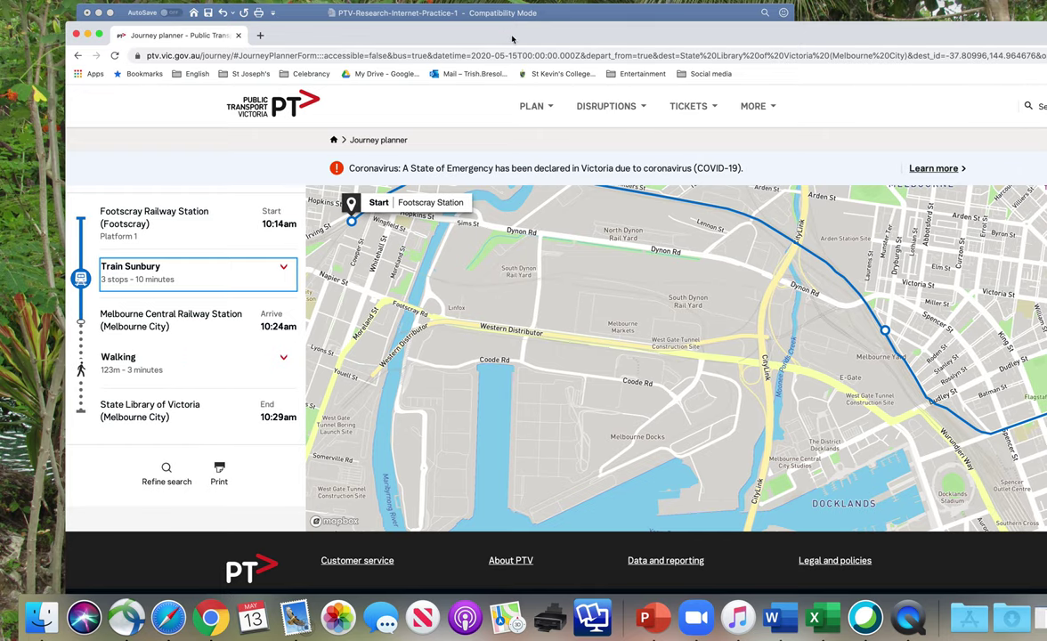
Move the browser window down to read worksheet step f and bring the Word worksheet with its answer lines to the front.
{"action": "left_click_drag", "start_coordinate": [512, 39], "coordinate": [501, 372]}
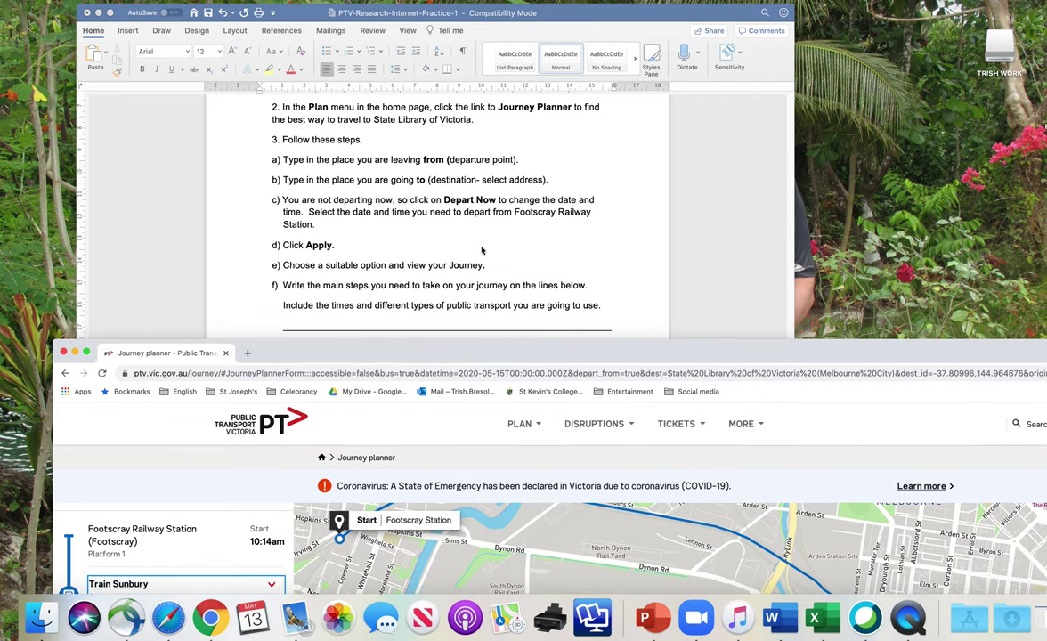
{"action": "scroll", "coordinate": [481, 249], "scroll_direction": "down", "scroll_amount": 1}
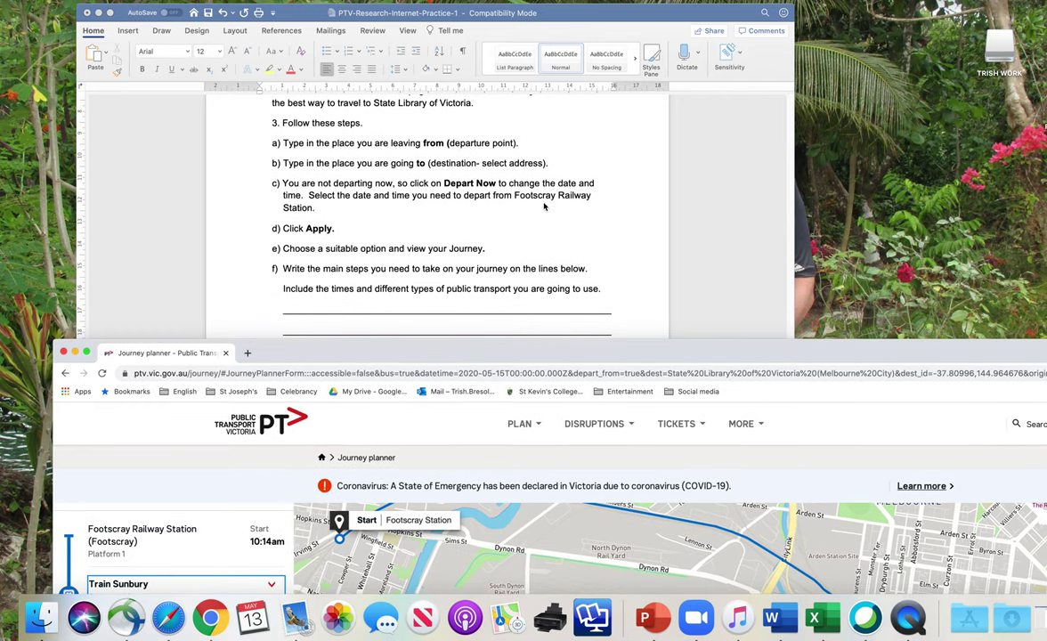
{"action": "left_click_drag", "start_coordinate": [612, 353], "coordinate": [580, 481]}
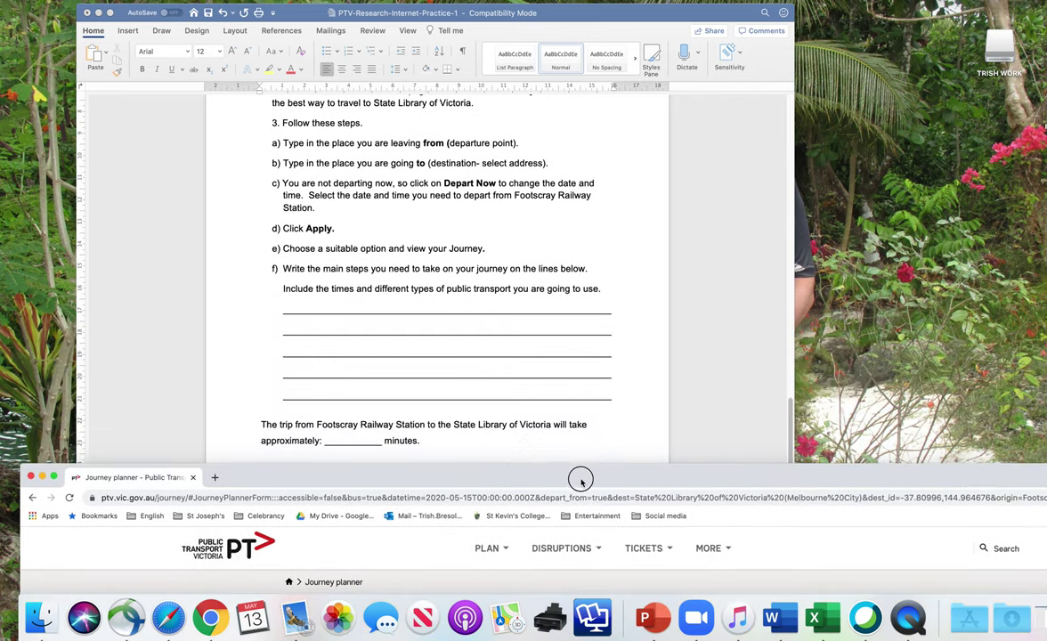
{"action": "left_click", "coordinate": [554, 390]}
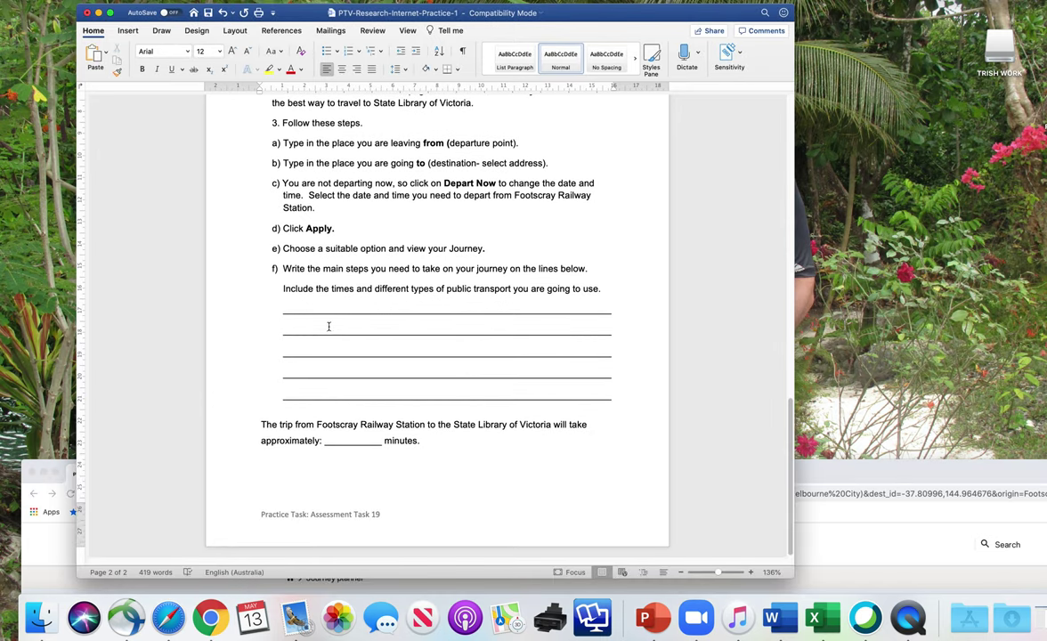
Delete the blank answer lines under step f and place the cursor below the trip-duration sentence.
{"action": "double_click", "coordinate": [290, 314]}
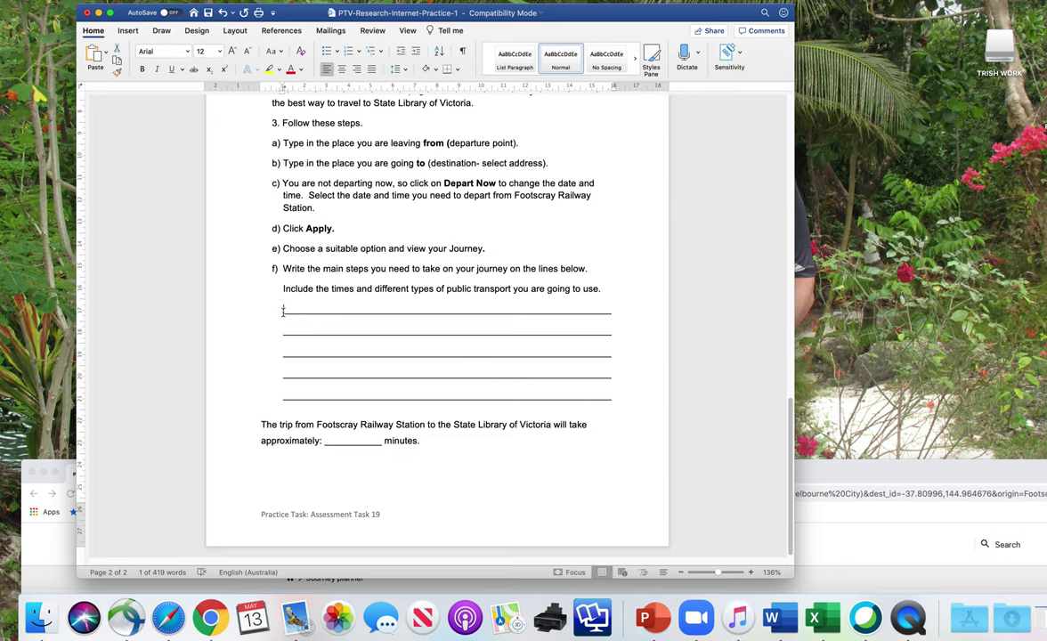
{"action": "left_click_drag", "start_coordinate": [283, 309], "coordinate": [623, 394]}
{"action": "key", "text": "Delete"}
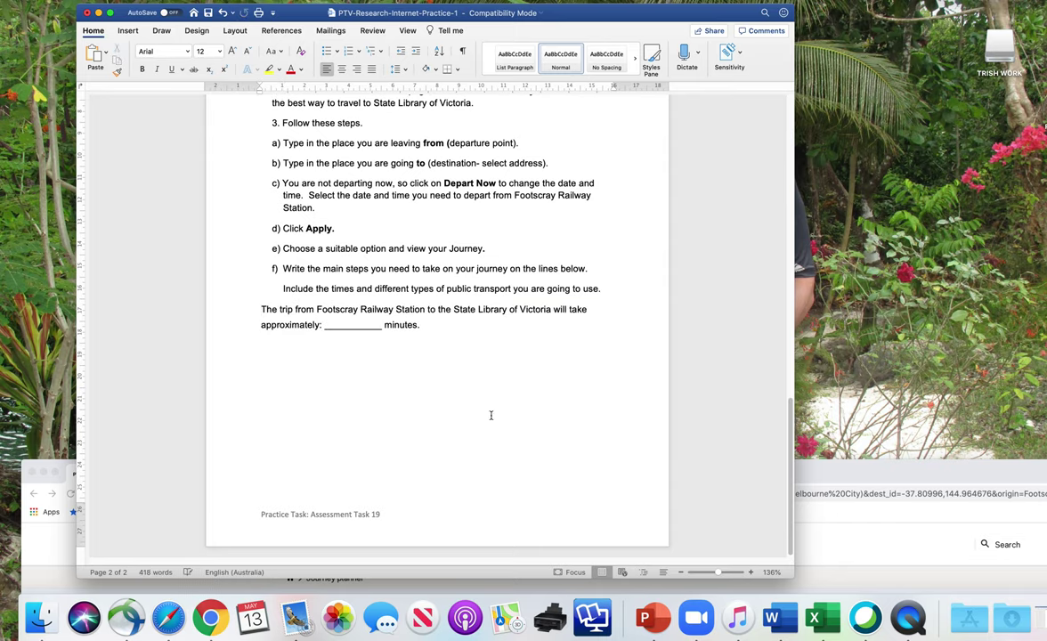
{"action": "scroll", "coordinate": [491, 414], "scroll_direction": "up", "scroll_amount": 3}
{"action": "scroll", "coordinate": [490, 415], "scroll_direction": "down", "scroll_amount": 1}
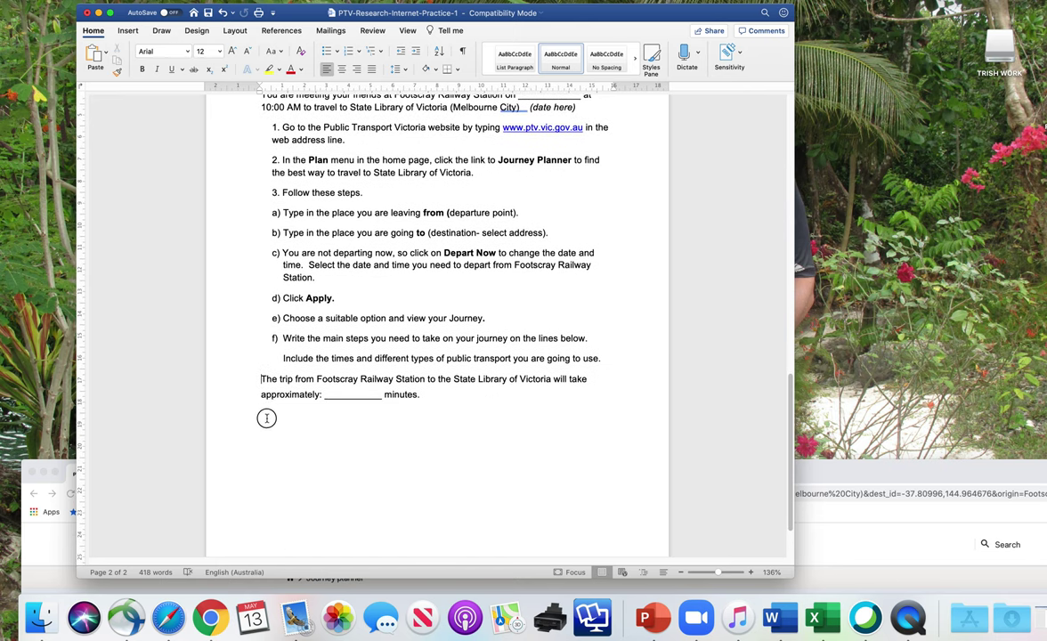
{"action": "left_click", "coordinate": [329, 422]}
{"action": "scroll", "coordinate": [329, 422], "scroll_direction": "down", "scroll_amount": 3}
{"action": "scroll", "coordinate": [556, 397], "scroll_direction": "up", "scroll_amount": 3}
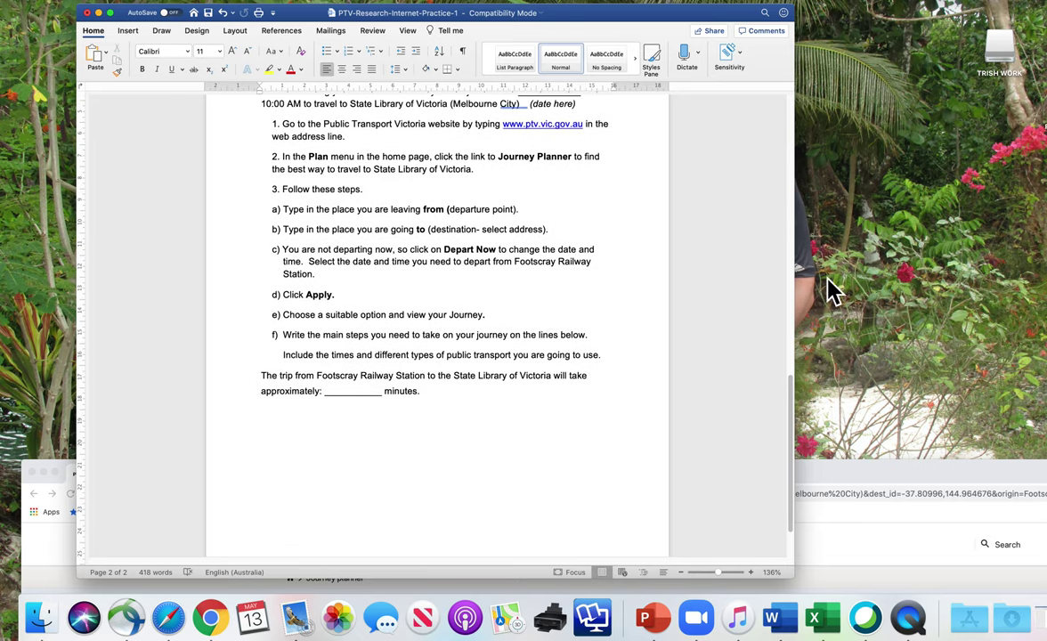
Arrange the Word worksheet and the PTV journey browser window side by side, with the browser beginning around the worksheet page's edge.
{"action": "left_click_drag", "start_coordinate": [666, 14], "coordinate": [591, 13]}
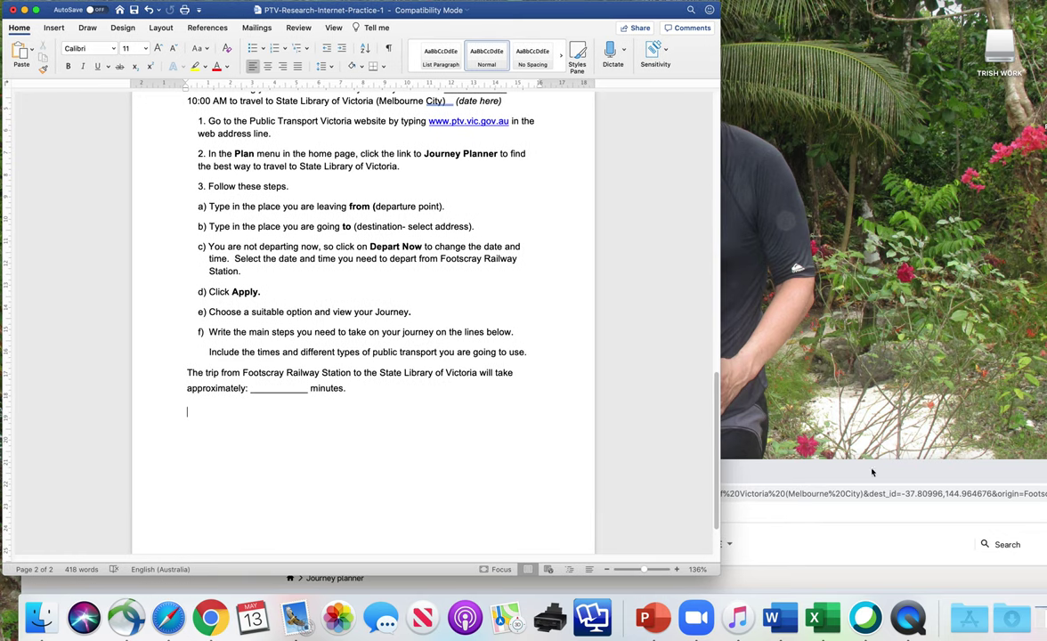
{"action": "left_click", "coordinate": [811, 509]}
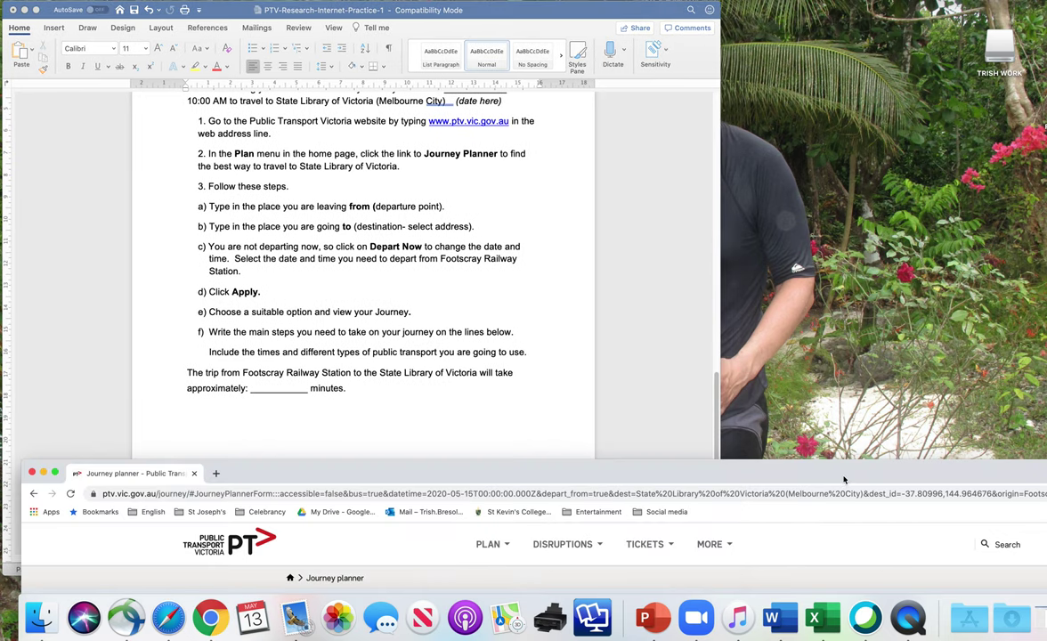
{"action": "left_click_drag", "start_coordinate": [774, 450], "coordinate": [1032, 44]}
{"action": "left_click_drag", "start_coordinate": [623, 66], "coordinate": [698, 11]}
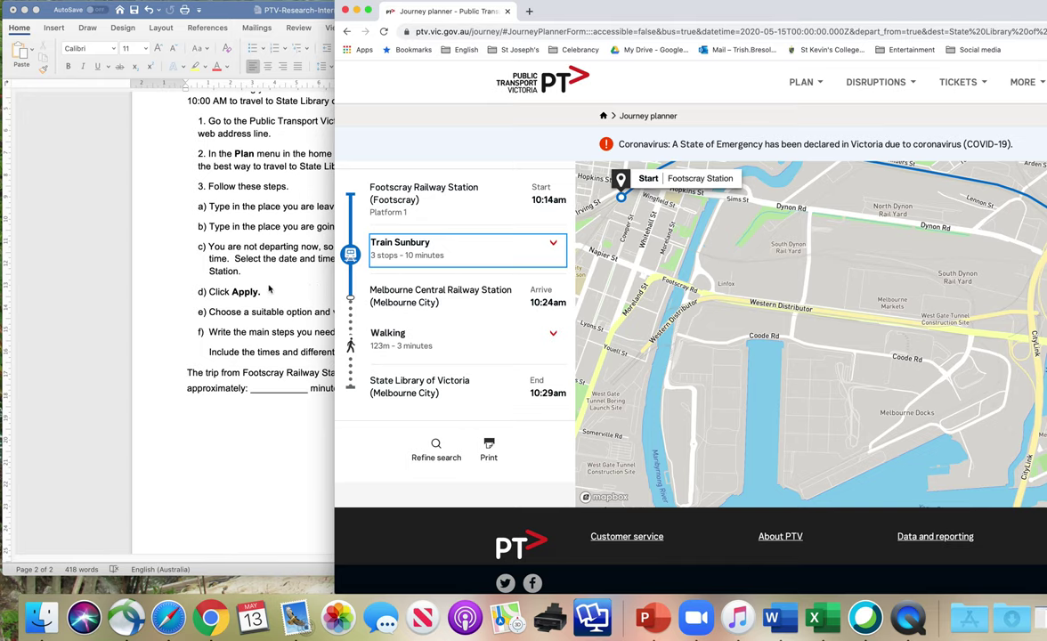
{"action": "left_click_drag", "start_coordinate": [338, 291], "coordinate": [580, 322]}
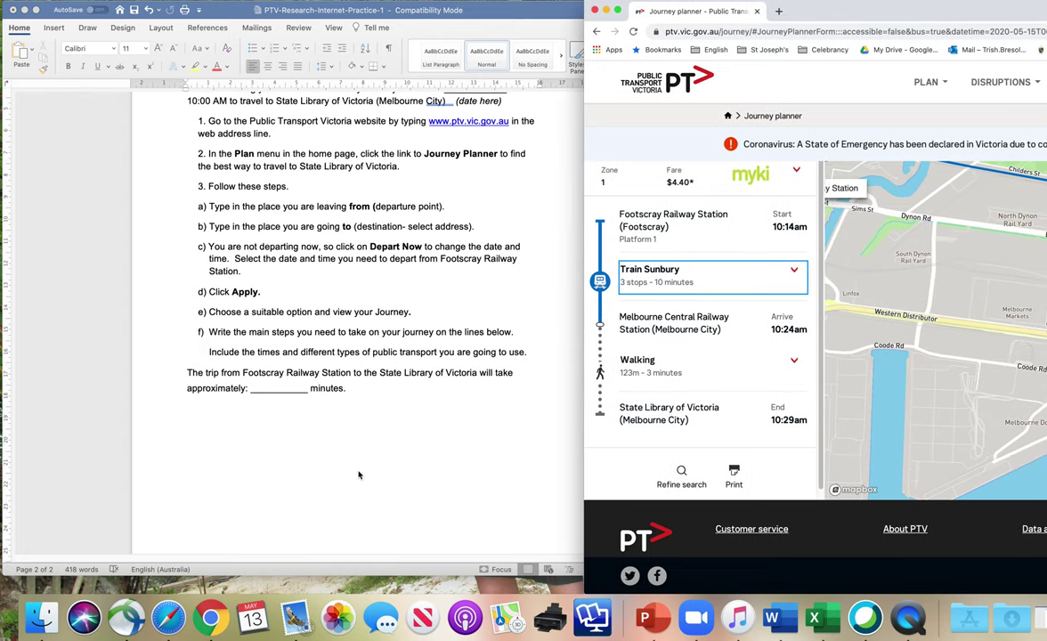
Narrow the Word window so the worksheet no longer overlaps the journey details, and return to the end of the worksheet.
{"action": "left_click", "coordinate": [227, 412]}
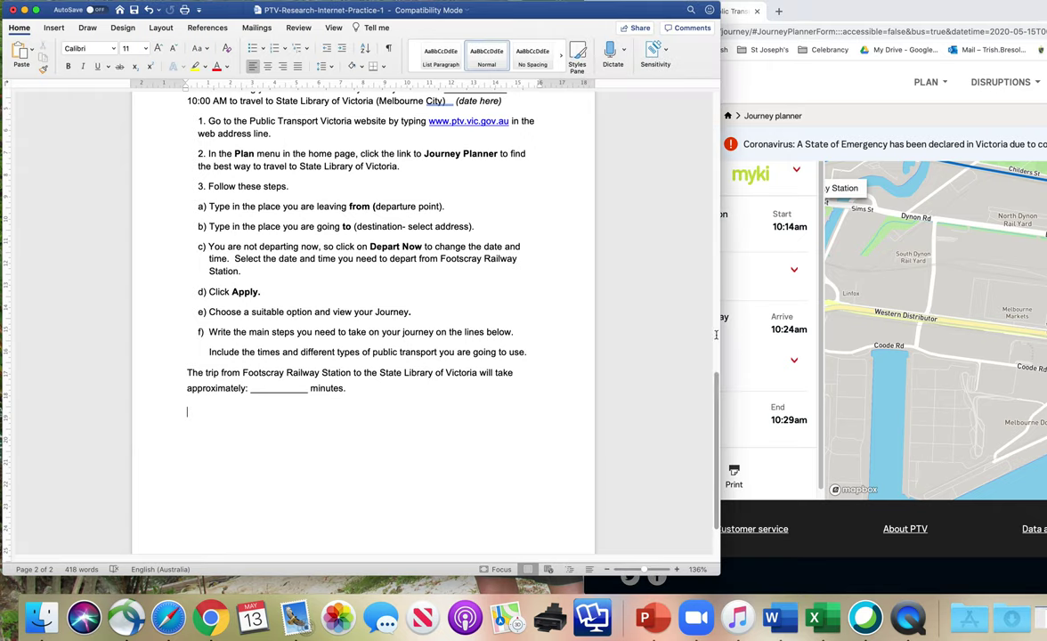
{"action": "scroll", "coordinate": [719, 334], "scroll_direction": "up", "scroll_amount": 10}
{"action": "scroll", "coordinate": [678, 390], "scroll_direction": "down", "scroll_amount": 10}
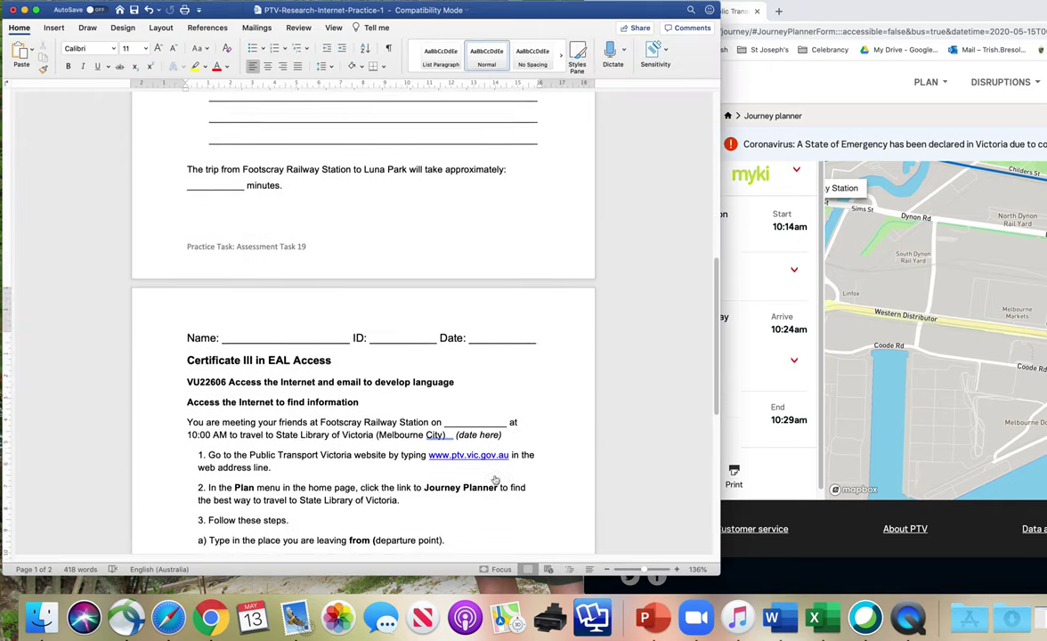
{"action": "left_click_drag", "start_coordinate": [720, 356], "coordinate": [580, 350]}
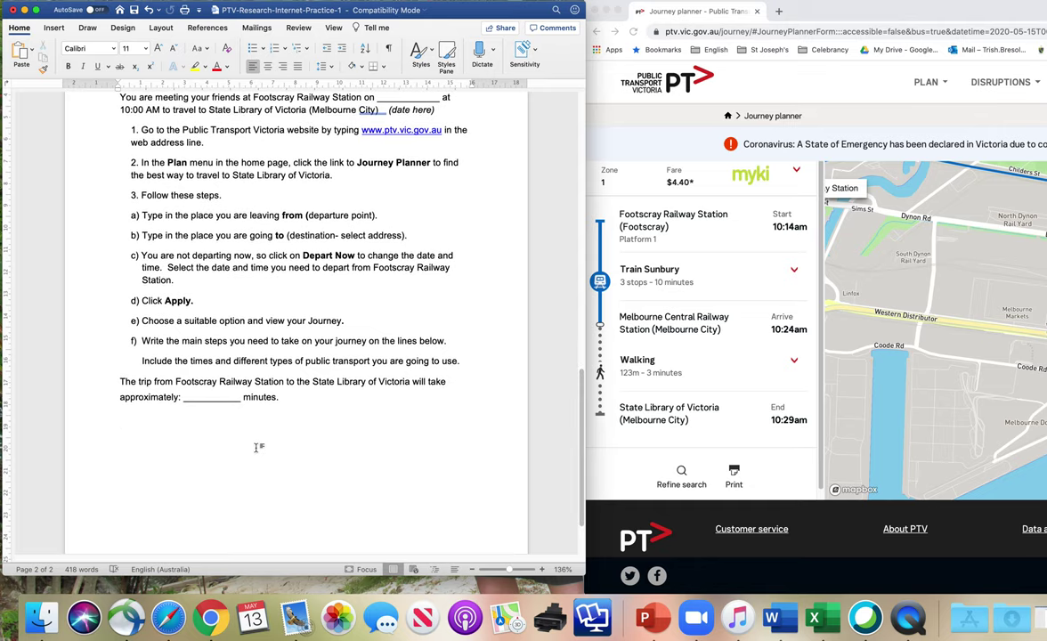
{"action": "scroll", "coordinate": [258, 448], "scroll_direction": "down", "scroll_amount": 1}
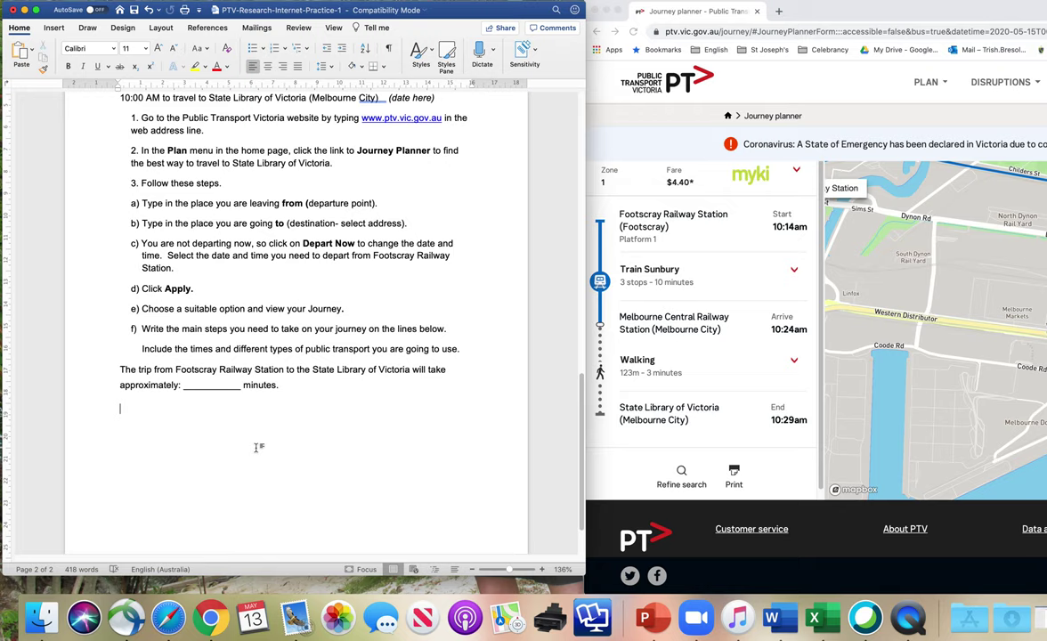
Clear the trial word First and set the font size to 14 for the answer text.
{"action": "type", "text": "First"}
{"action": "key", "text": "BackSpace"}
{"action": "key", "text": "BackSpace"}
{"action": "key", "text": "BackSpace"}
{"action": "key", "text": "BackSpace"}
{"action": "key", "text": "BackSpace"}
{"action": "left_click", "coordinate": [145, 48]}
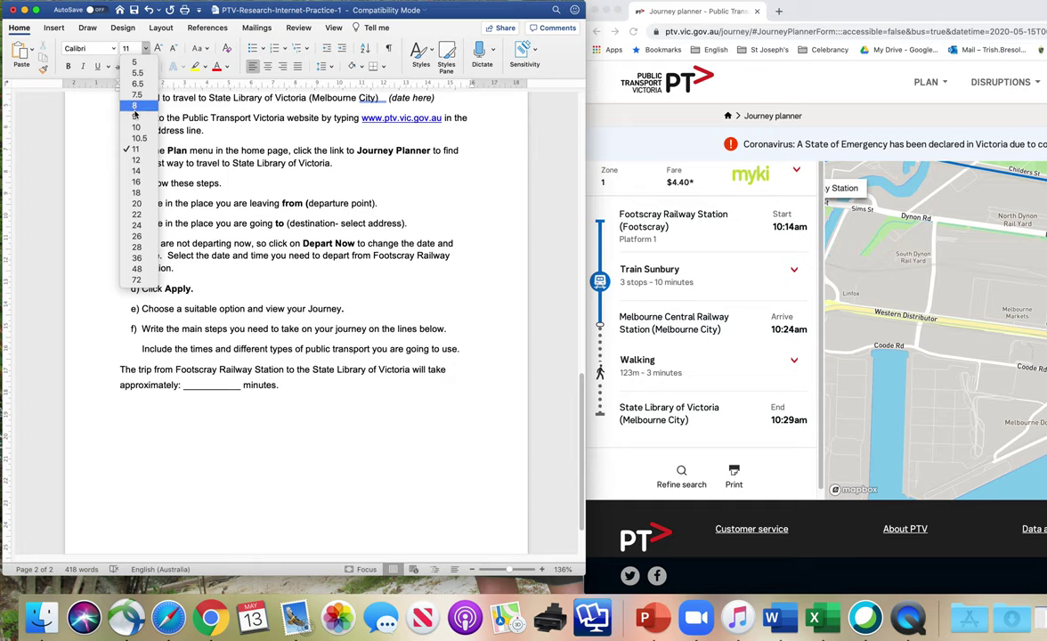
{"action": "left_click", "coordinate": [136, 170]}
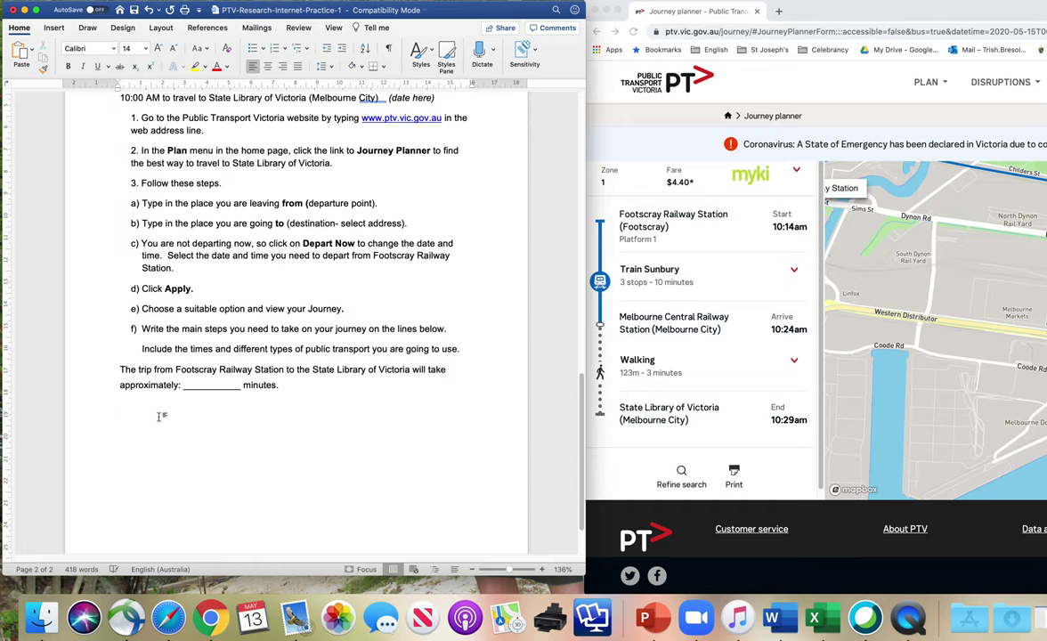
Write the sentence "First, catch/take the 10.14am train from platform 1 to Melbourne Central station." below the trip-duration sentence.
{"action": "type", "text": "First, catch /take"}
{"action": "type", "text": "the 10.14"}
{"action": "type", "text": "am tra"}
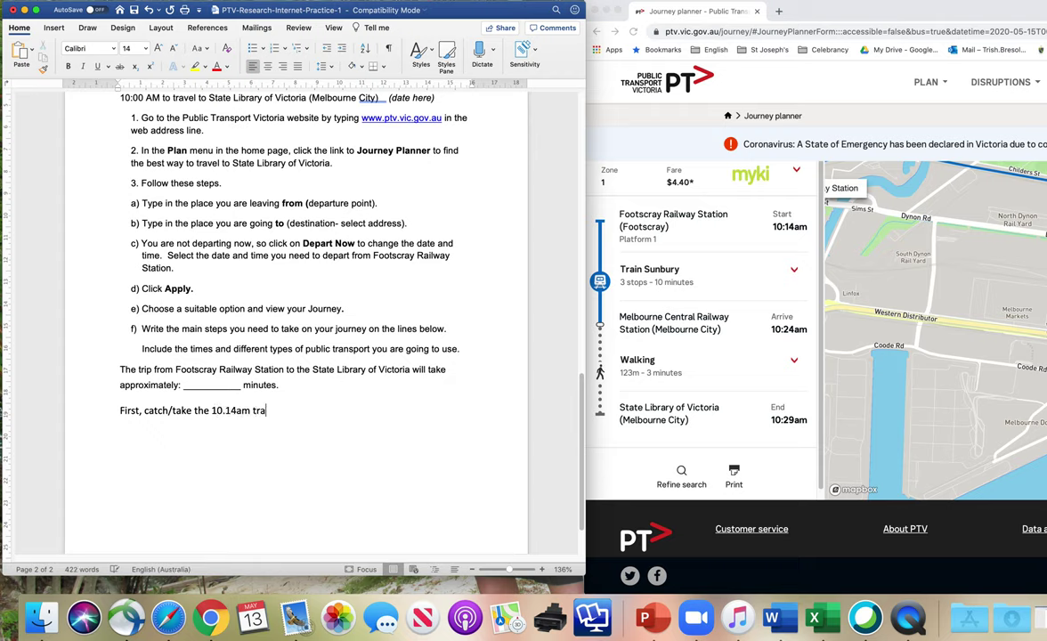
{"action": "type", "text": "in from platform 1"}
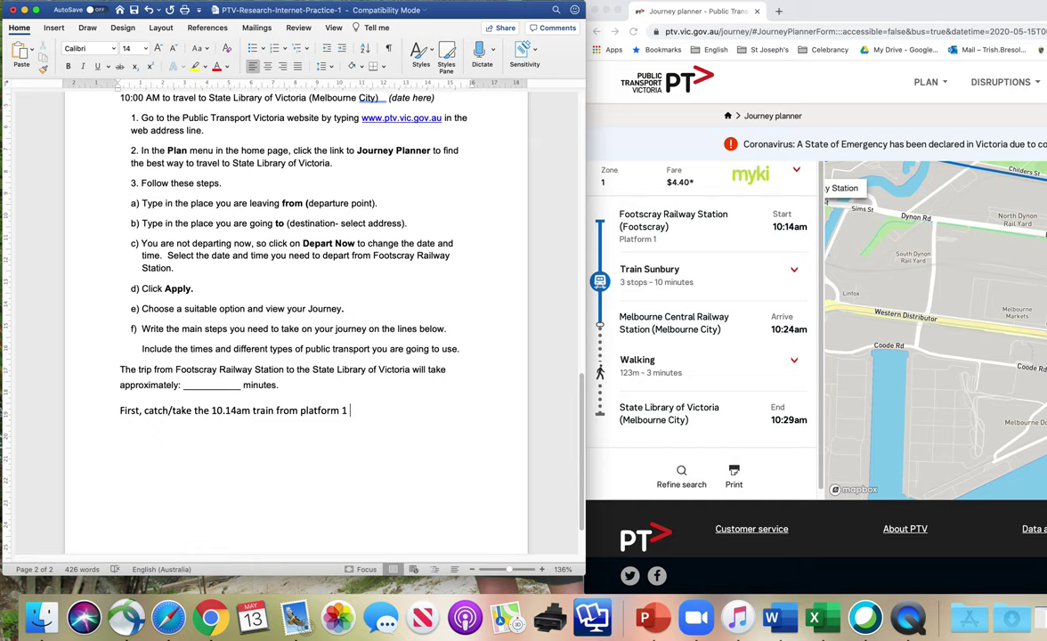
{"action": "type", "text": "to Melbourne Central"}
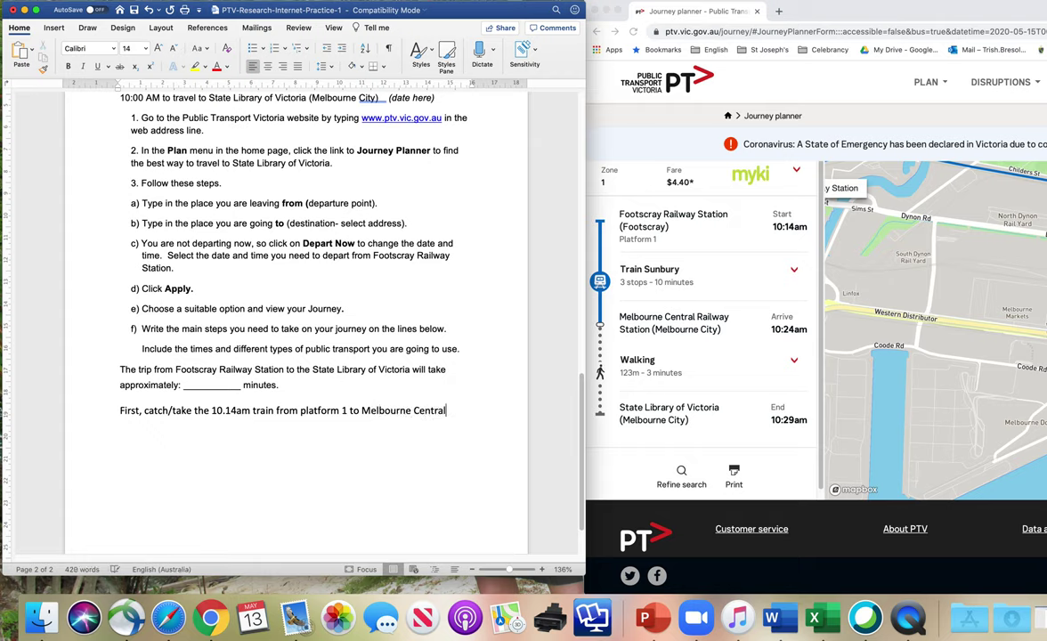
{"action": "type", "text": "Ra"}
{"action": "key", "text": "BackSpace"}
{"action": "key", "text": "BackSpace"}
{"action": "type", "text": "station"}
{"action": "key", "text": "Return"}
Add the sentence "Then walk 3 minutes to the State Library of Victoria." as a new paragraph.
{"action": "type", "text": "Then"}
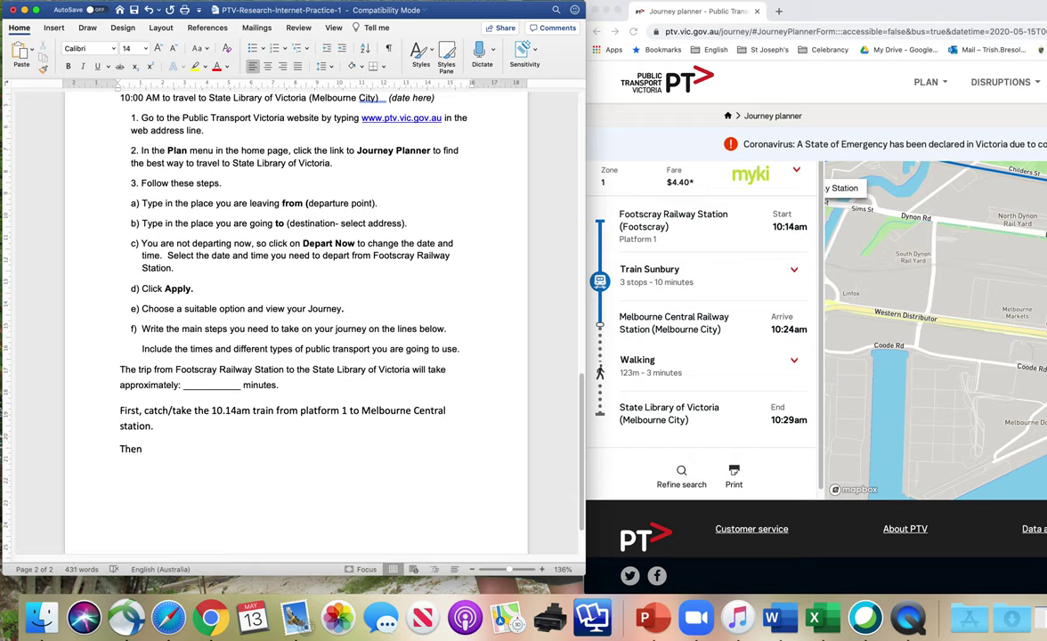
{"action": "type", "text": "walk 3"}
{"action": "key", "text": "BackSpace"}
{"action": "type", "text": "3 minutes"}
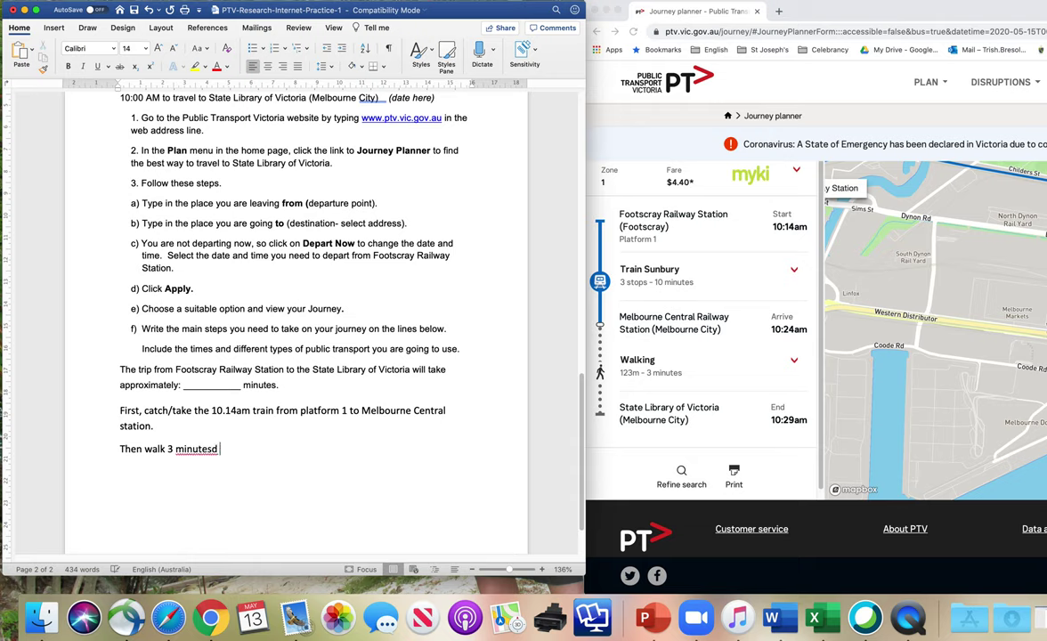
{"action": "type", "text": " to the Sta"}
{"action": "key", "text": "BackSpace"}
{"action": "key", "text": "BackSpace"}
{"action": "type", "text": "ta"}
{"action": "key", "text": "BackSpace"}
{"action": "type", "text": "ate Libr"}
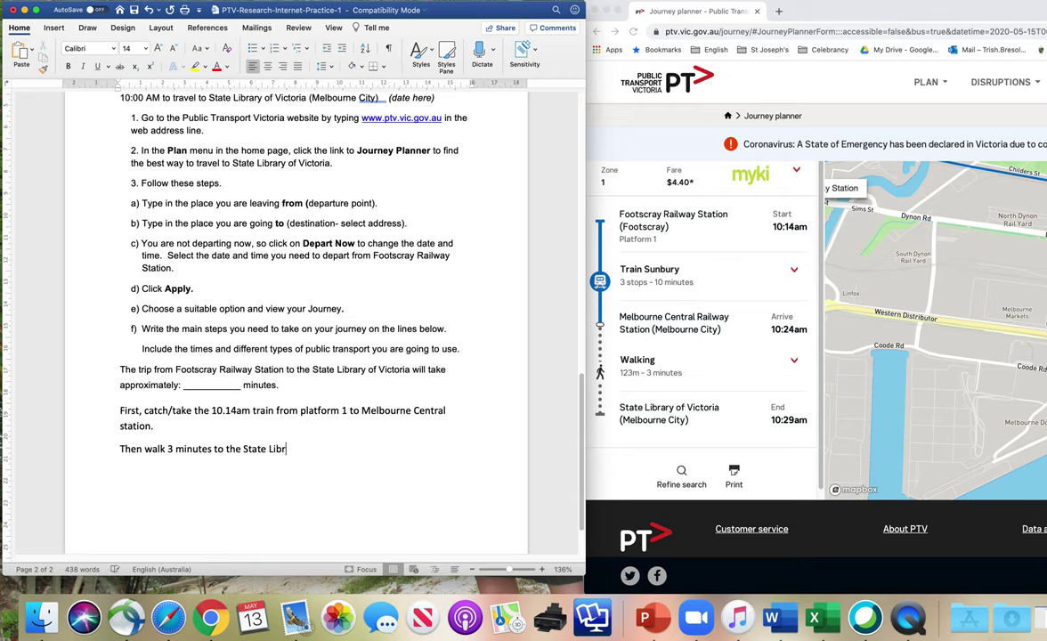
{"action": "type", "text": "ary of Victoria ."}
{"action": "scroll", "coordinate": [193, 439], "scroll_direction": "down", "scroll_amount": 1}
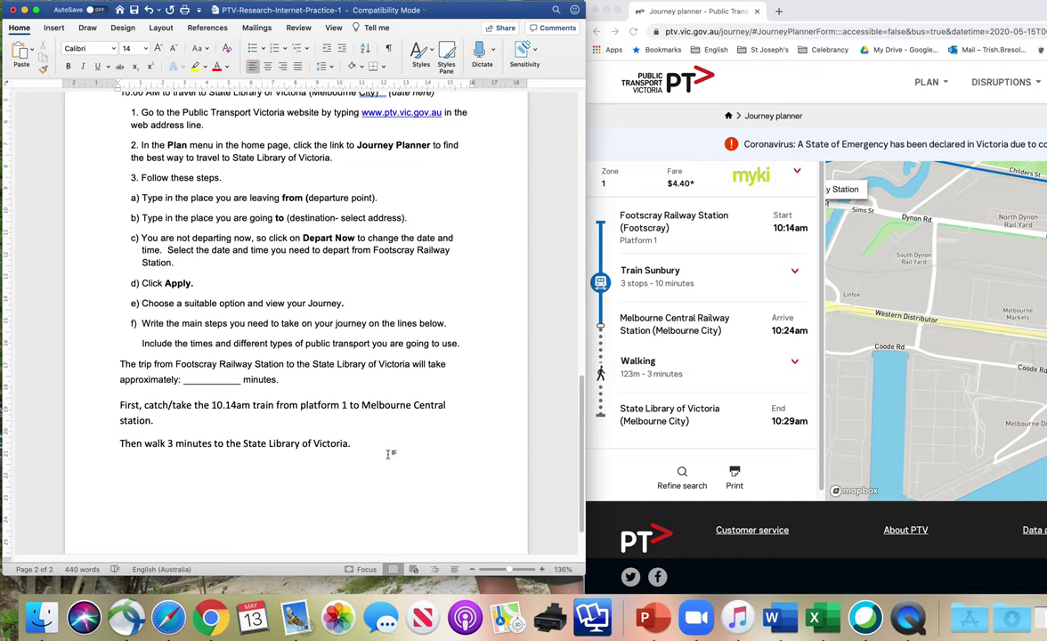
Try to move both journey sentences up to the trip-duration sentence, and undo the move.
{"action": "scroll", "coordinate": [386, 449], "scroll_direction": "up", "scroll_amount": 1}
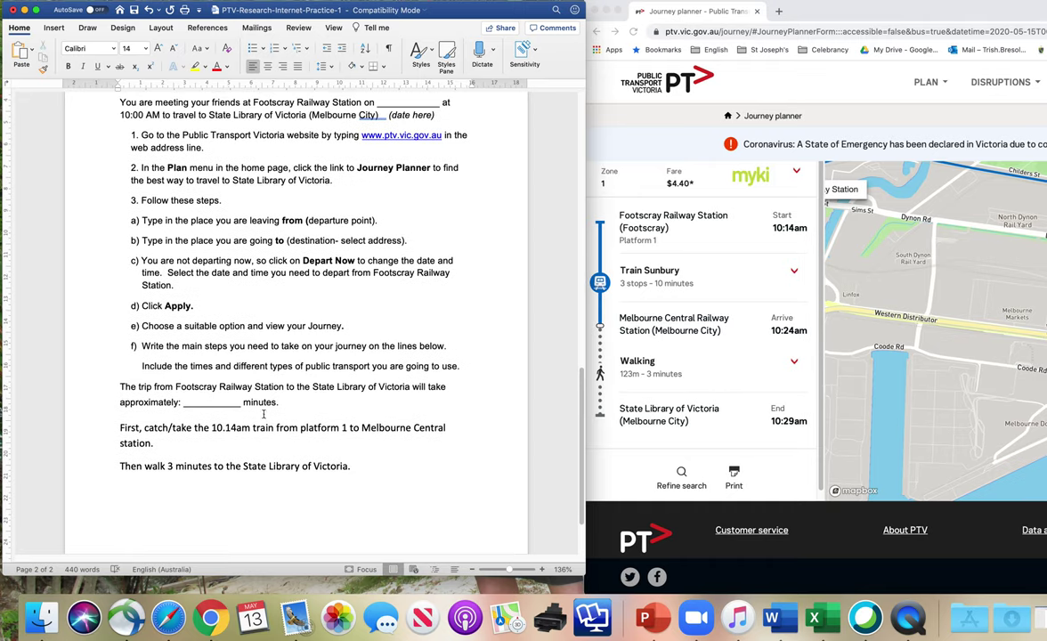
{"action": "scroll", "coordinate": [358, 458], "scroll_direction": "down", "scroll_amount": 2}
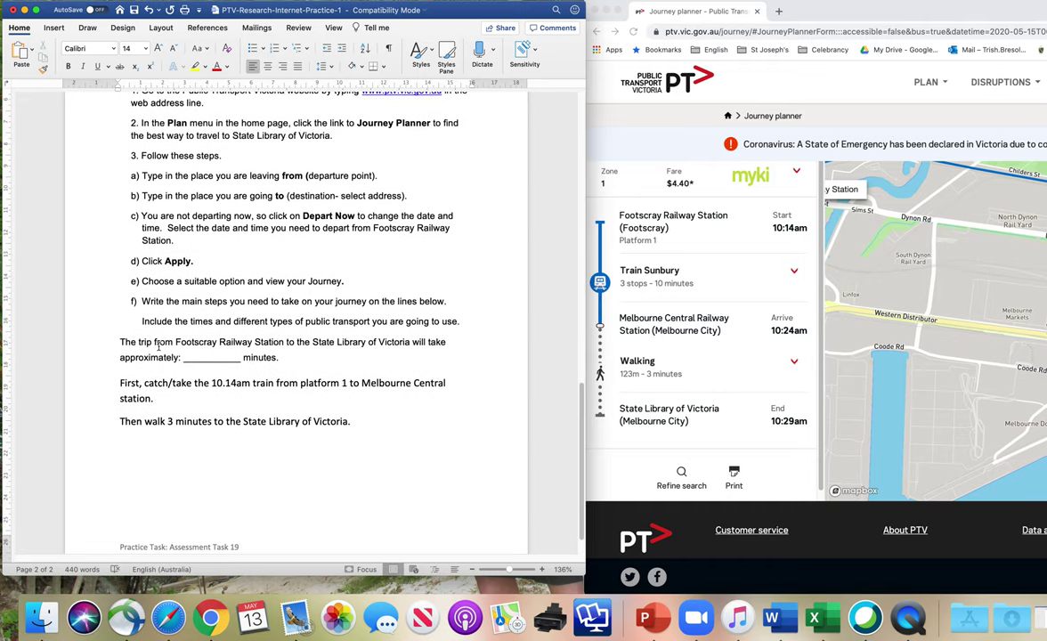
{"action": "left_click", "coordinate": [116, 383]}
{"action": "left_click_drag", "start_coordinate": [116, 383], "coordinate": [367, 433]}
{"action": "left_click_drag", "start_coordinate": [128, 393], "coordinate": [130, 343]}
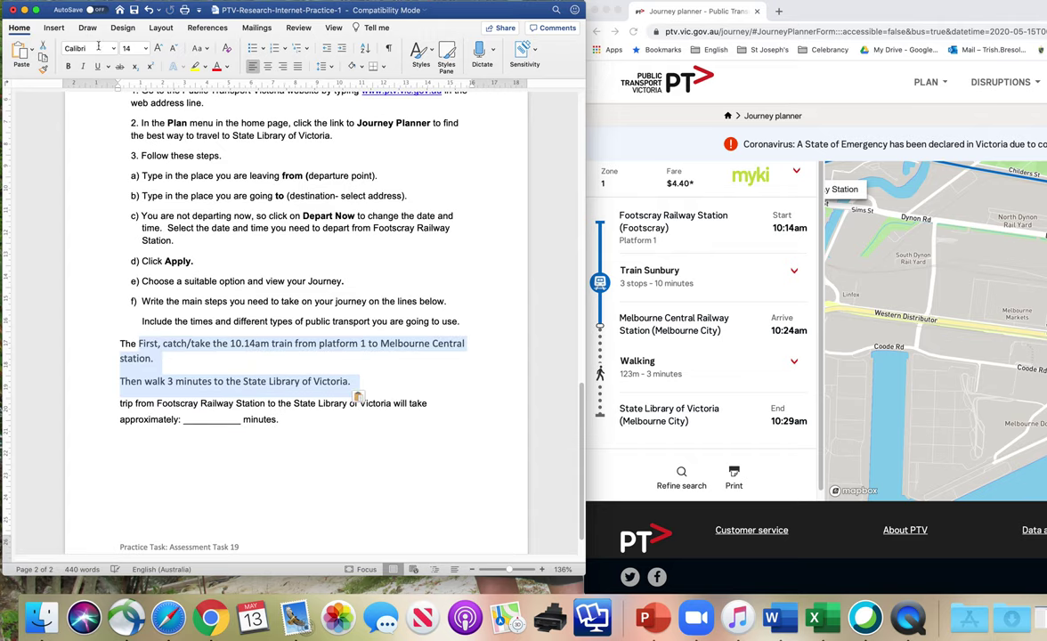
{"action": "left_click", "coordinate": [146, 10]}
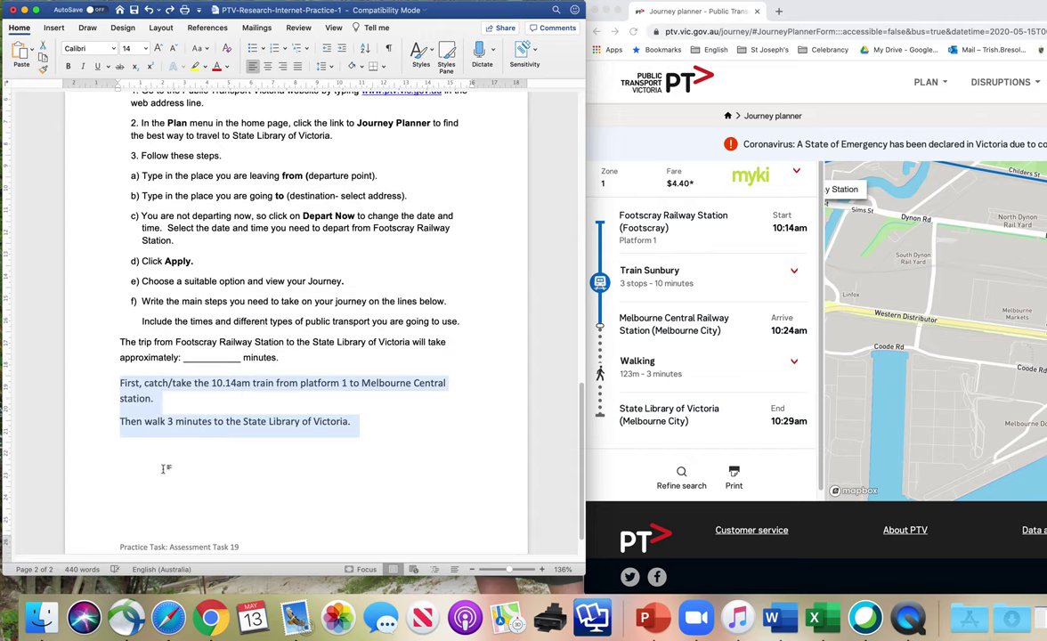
{"action": "left_click", "coordinate": [153, 432]}
Move both journey sentences above the trip-duration sentence under step f, with an empty line before and after them.
{"action": "left_click", "coordinate": [118, 342]}
{"action": "key", "text": "Return"}
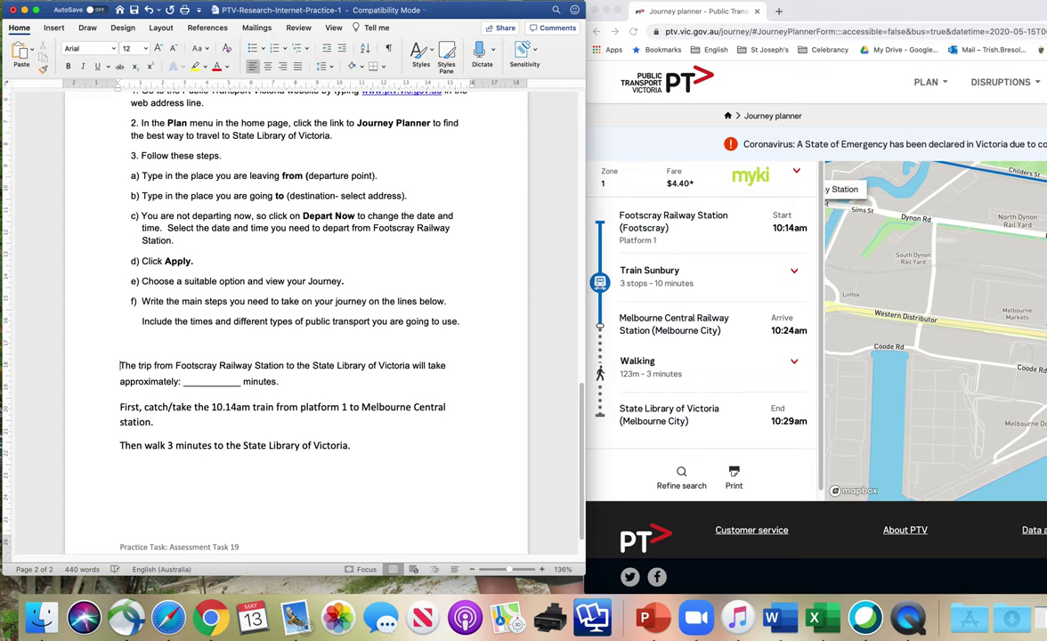
{"action": "triple_click", "coordinate": [295, 417]}
{"action": "left_click", "coordinate": [365, 445], "text": "shift"}
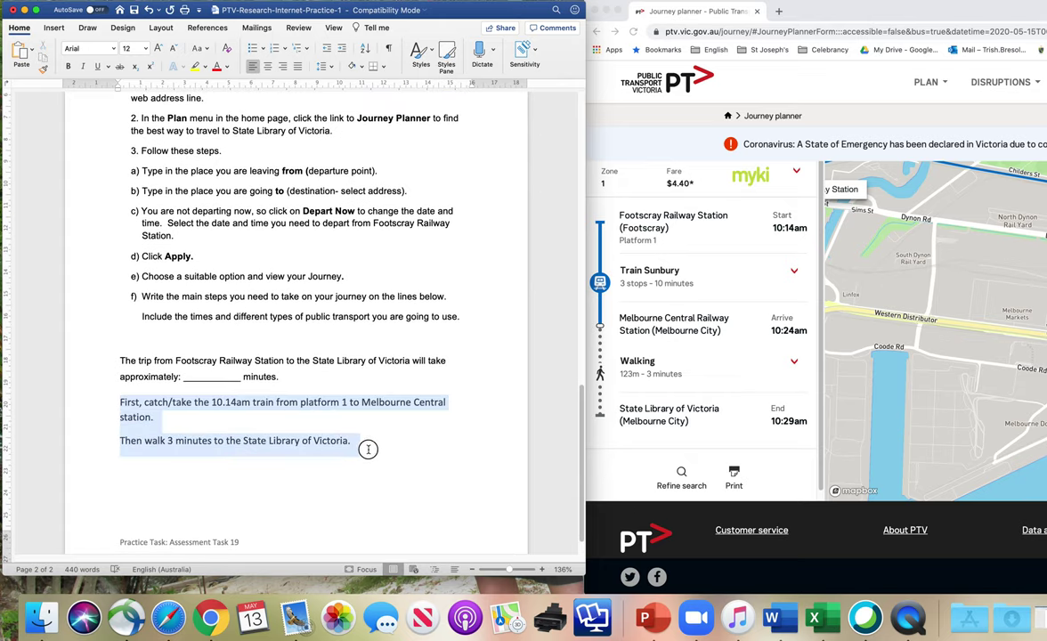
{"action": "left_click_drag", "start_coordinate": [128, 404], "coordinate": [133, 342]}
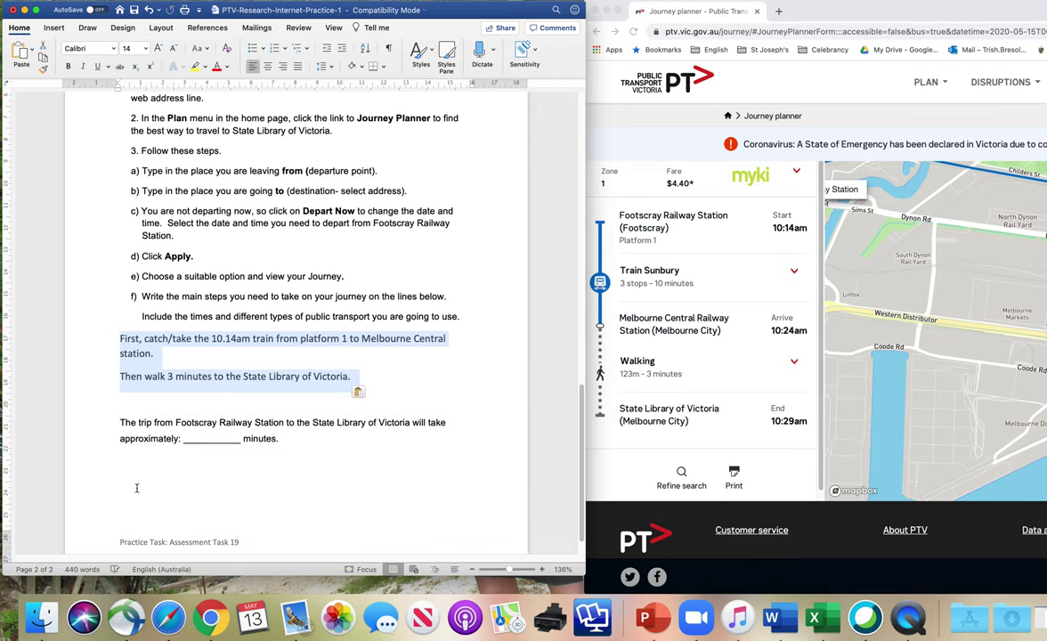
{"action": "left_click", "coordinate": [133, 450]}
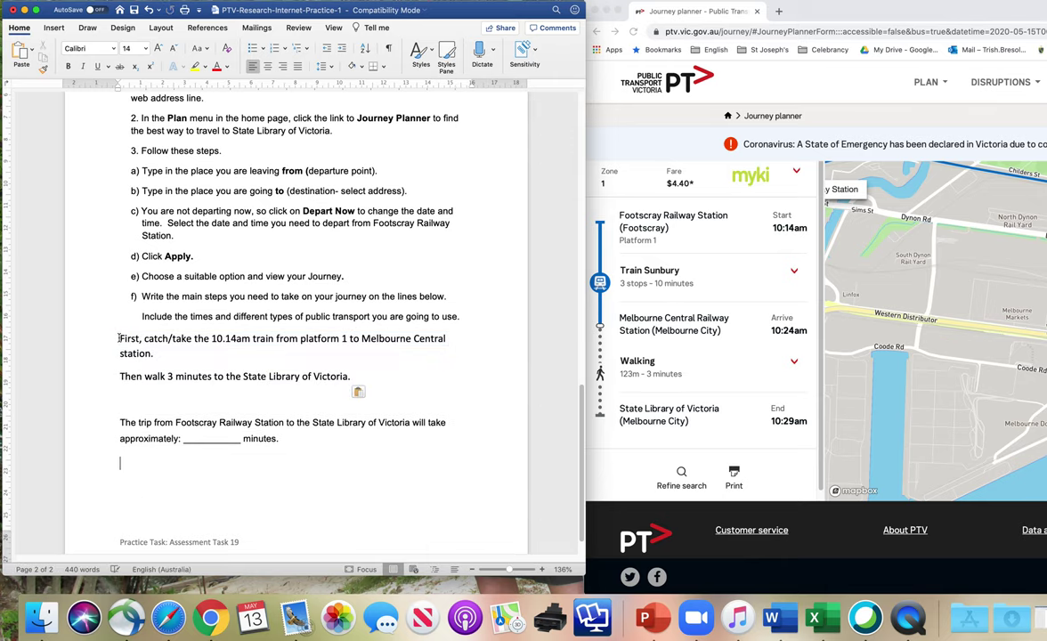
{"action": "left_click", "coordinate": [119, 338]}
{"action": "key", "text": "Return"}
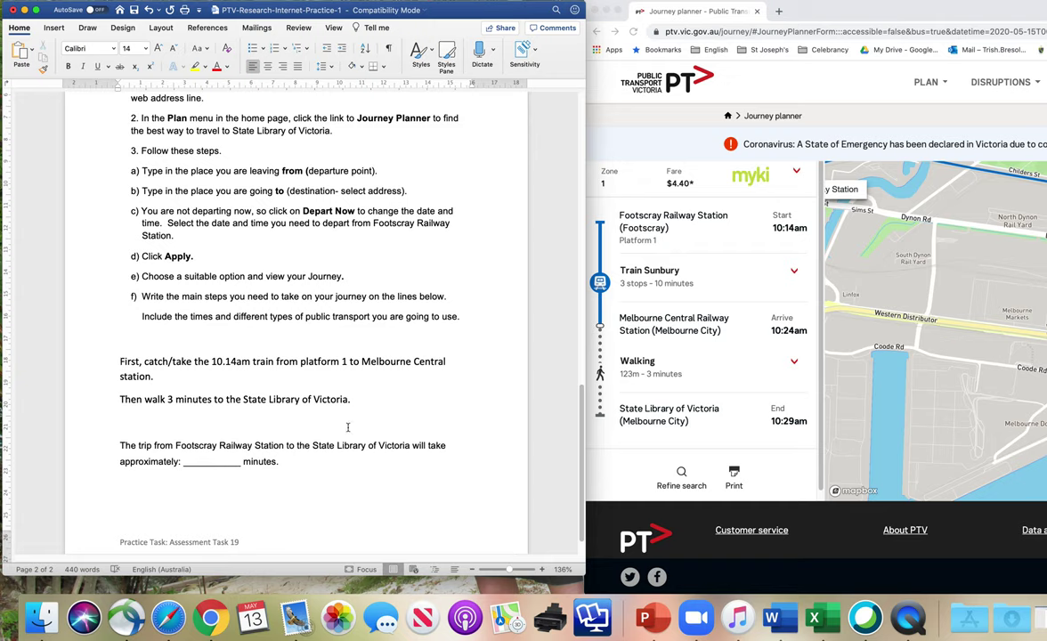
Highlight both journey sentences in yellow.
{"action": "left_click_drag", "start_coordinate": [120, 360], "coordinate": [350, 397]}
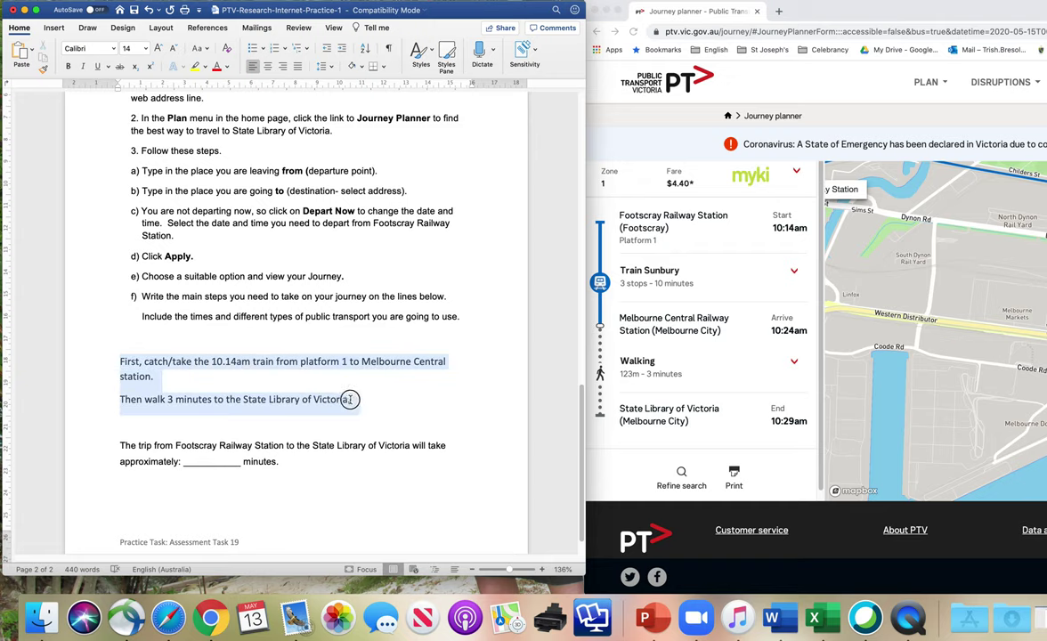
{"action": "left_click", "coordinate": [194, 66]}
{"action": "left_click", "coordinate": [438, 411]}
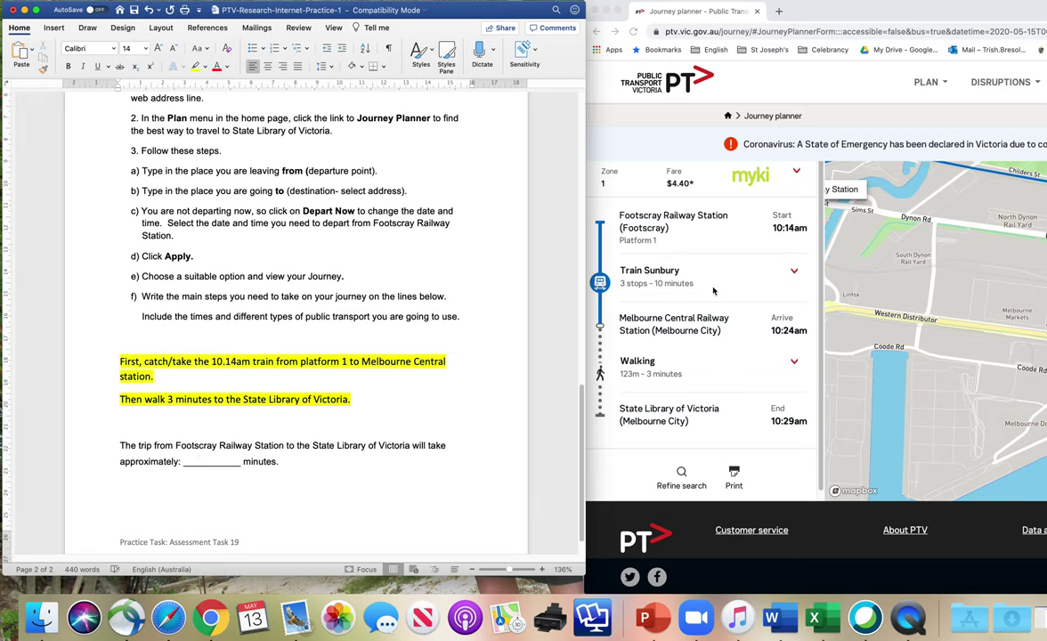
Replace the blank in the worksheet's approximate trip time with the journey's duration, 15.
{"action": "scroll", "coordinate": [713, 290], "scroll_direction": "up", "scroll_amount": 2}
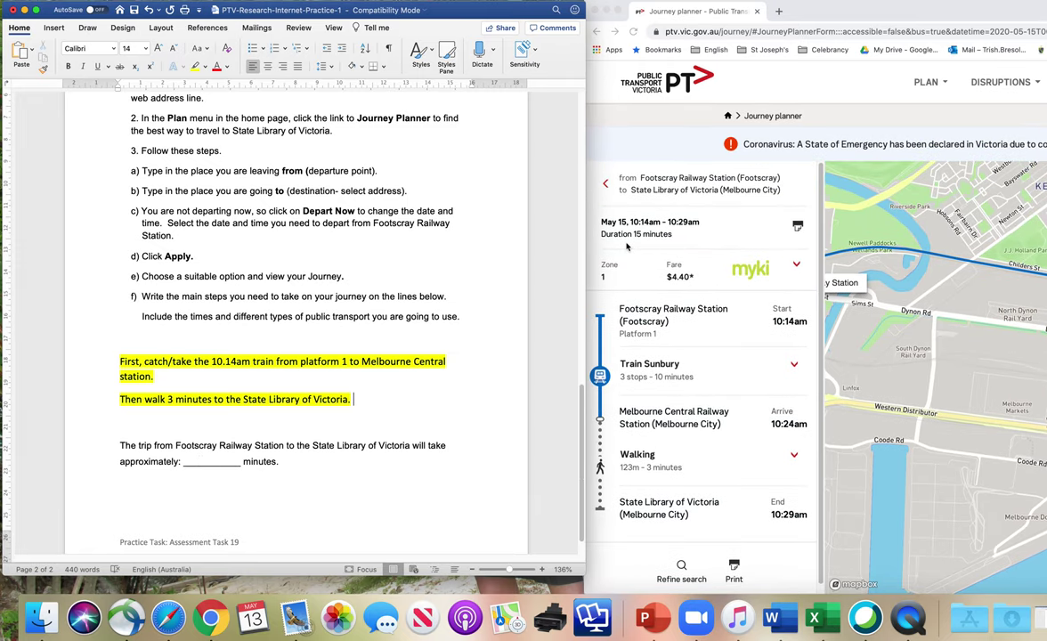
{"action": "left_click", "coordinate": [242, 462]}
{"action": "key", "text": "BackSpace"}
{"action": "key", "text": "BackSpace"}
{"action": "key", "text": "BackSpace"}
{"action": "key", "text": "BackSpace"}
{"action": "key", "text": "BackSpace"}
{"action": "key", "text": "BackSpace"}
{"action": "key", "text": "BackSpace"}
{"action": "key", "text": "BackSpace"}
{"action": "key", "text": "BackSpace"}
{"action": "key", "text": "BackSpace"}
{"action": "key", "text": "BackSpace"}
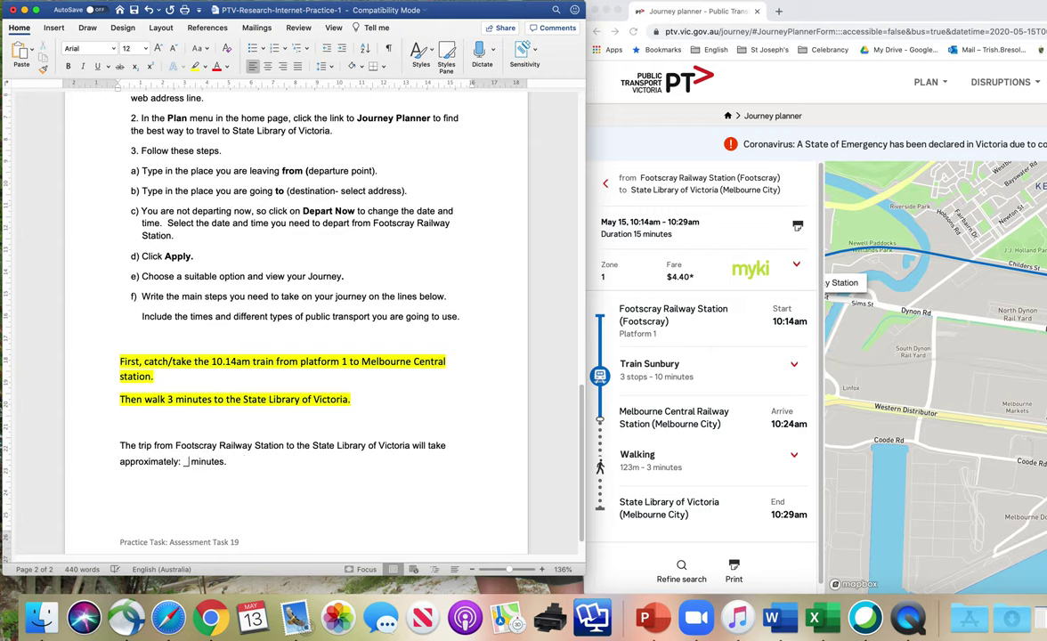
{"action": "type", "text": "15"}
Highlight the 15 in the worksheet's approximate trip time in yellow.
{"action": "left_click", "coordinate": [186, 461]}
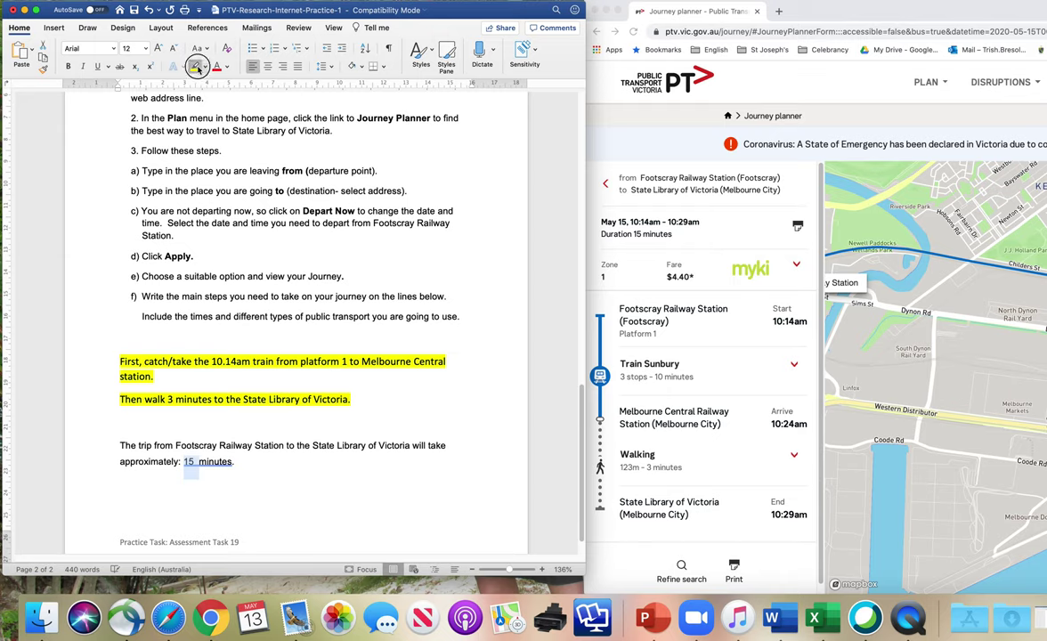
{"action": "left_click", "coordinate": [323, 491]}
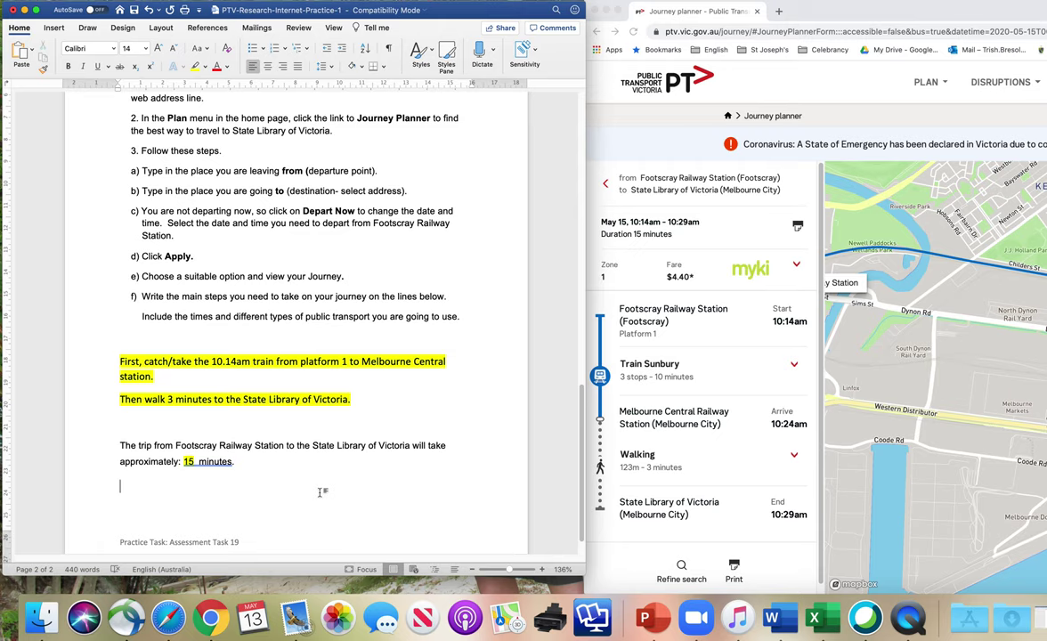
{"action": "left_click", "coordinate": [322, 491]}
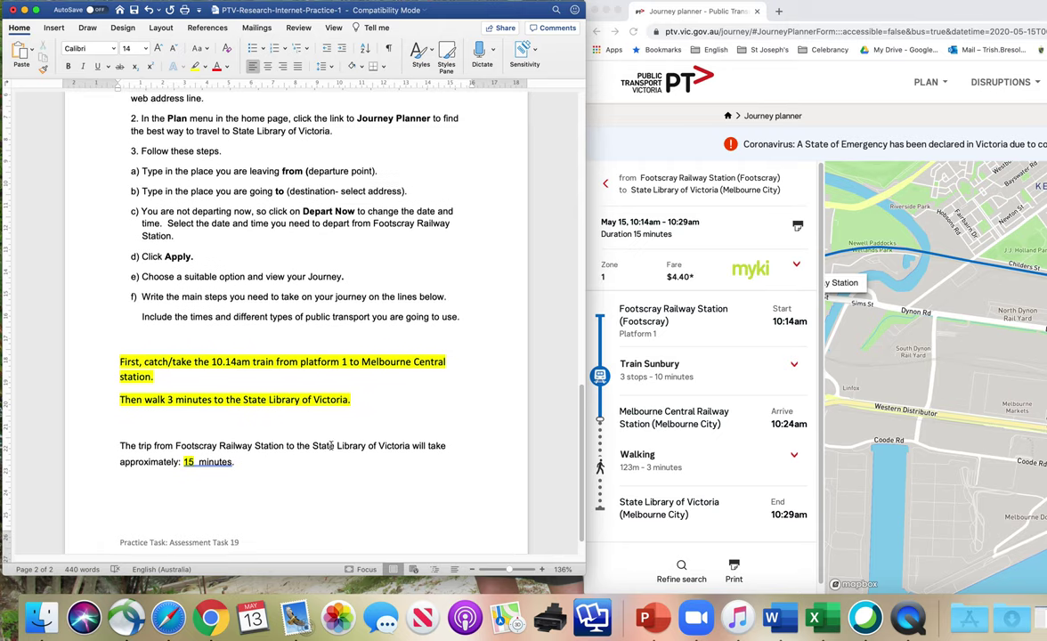
Review the Shrine of Remembrance travel task on the worksheet's first page.
{"action": "scroll", "coordinate": [331, 445], "scroll_direction": "up", "scroll_amount": 2}
{"action": "scroll", "coordinate": [331, 445], "scroll_direction": "up", "scroll_amount": 10}
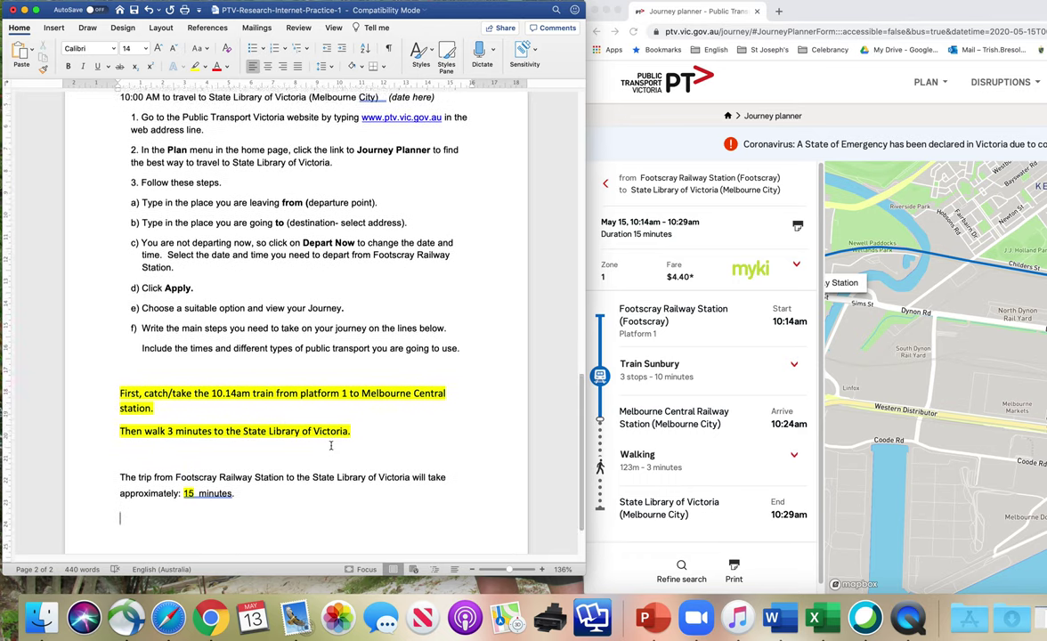
{"action": "scroll", "coordinate": [332, 445], "scroll_direction": "up", "scroll_amount": 15}
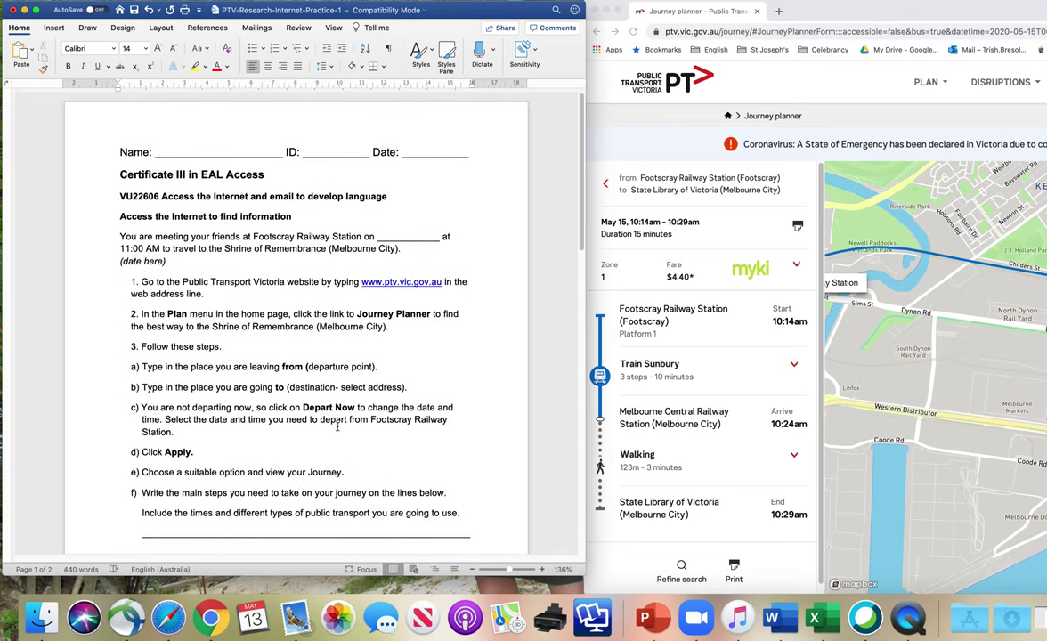
{"action": "scroll", "coordinate": [335, 432], "scroll_direction": "down", "scroll_amount": 3}
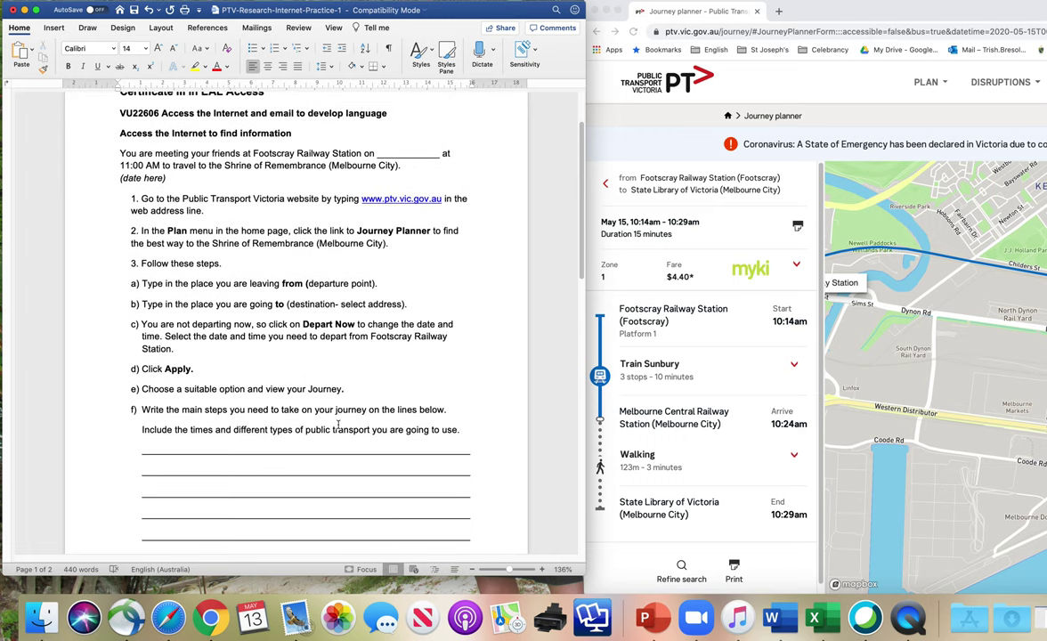
{"action": "scroll", "coordinate": [338, 425], "scroll_direction": "down", "scroll_amount": 1}
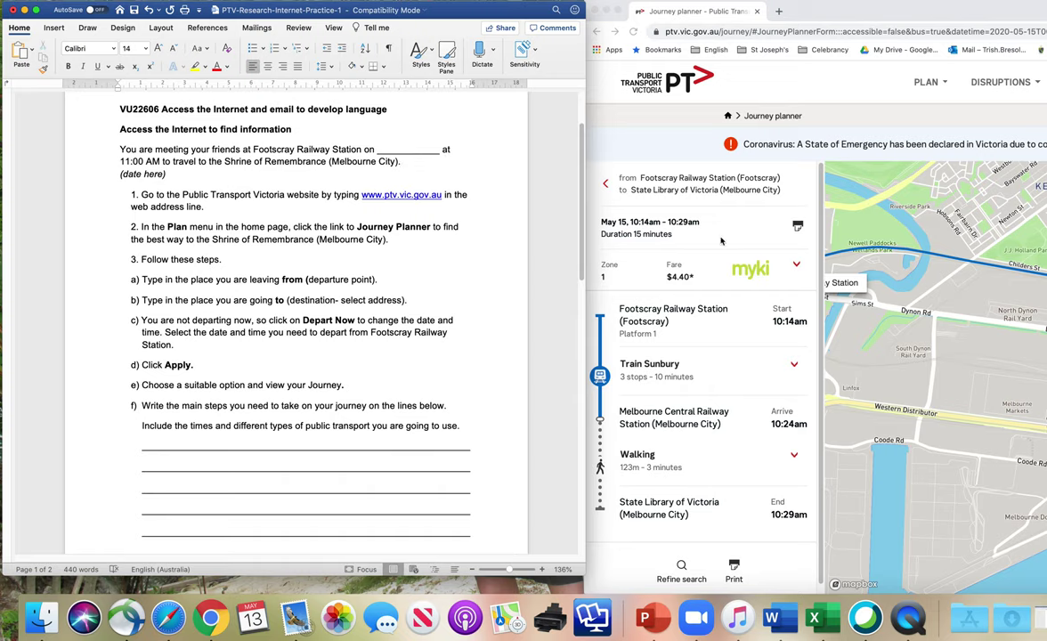
Switch to the PTV website in Chrome, bring its window over the worksheet and open a new Journey planner search.
{"action": "left_click", "coordinate": [673, 217]}
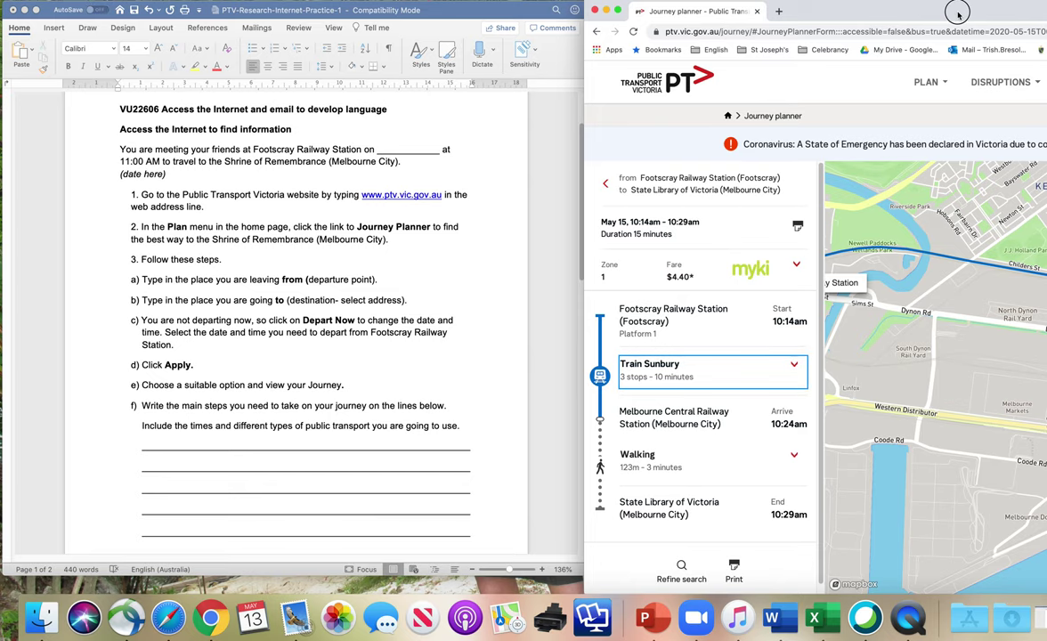
{"action": "left_click_drag", "start_coordinate": [876, 11], "coordinate": [493, 11]}
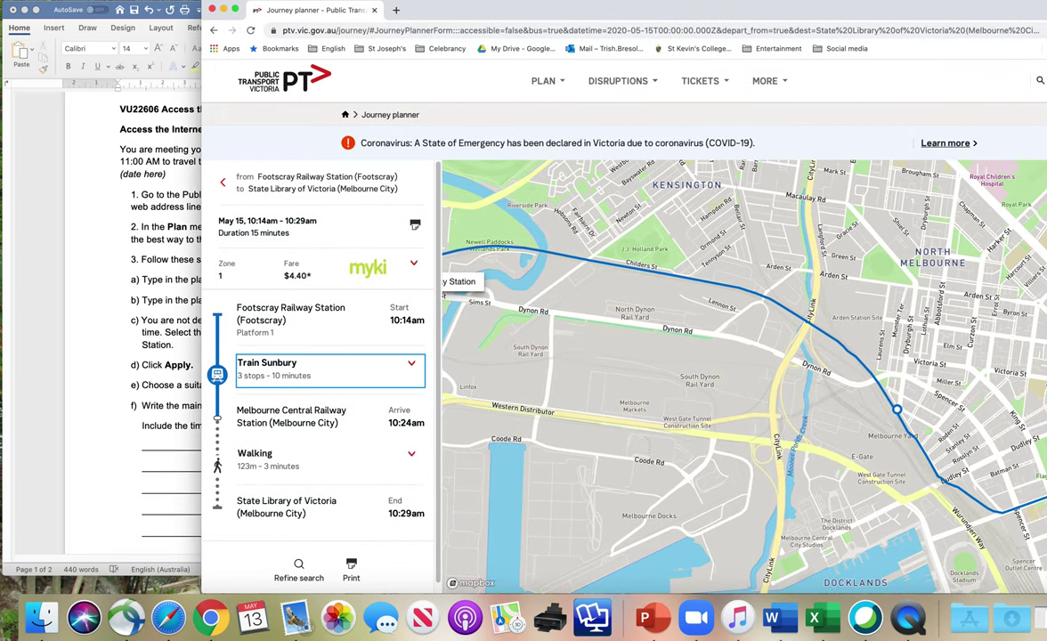
{"action": "left_click", "coordinate": [550, 86]}
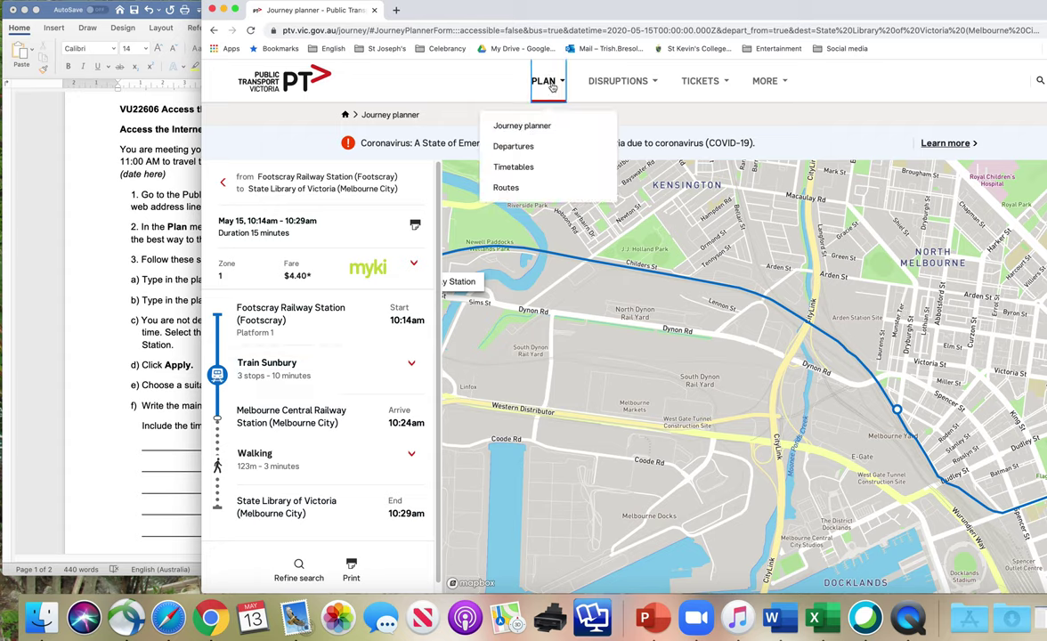
{"action": "left_click", "coordinate": [524, 126]}
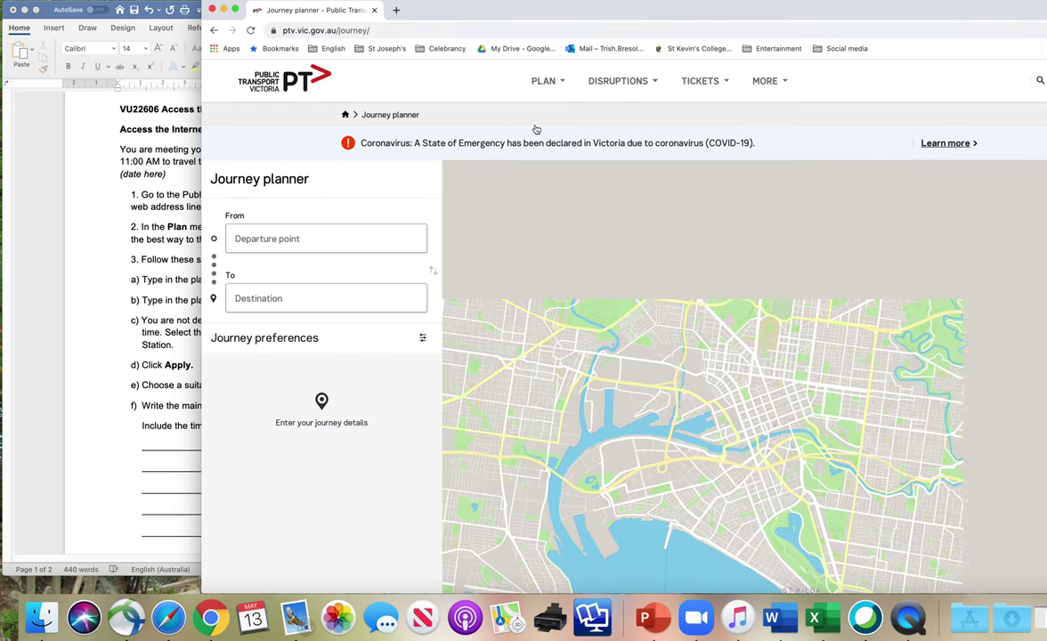
Plan a journey from Footscray Station to the address Shrine of Remembrance Melbourne (Melbourne City), keeping the worksheet visible beside the browser.
{"action": "left_click", "coordinate": [278, 239]}
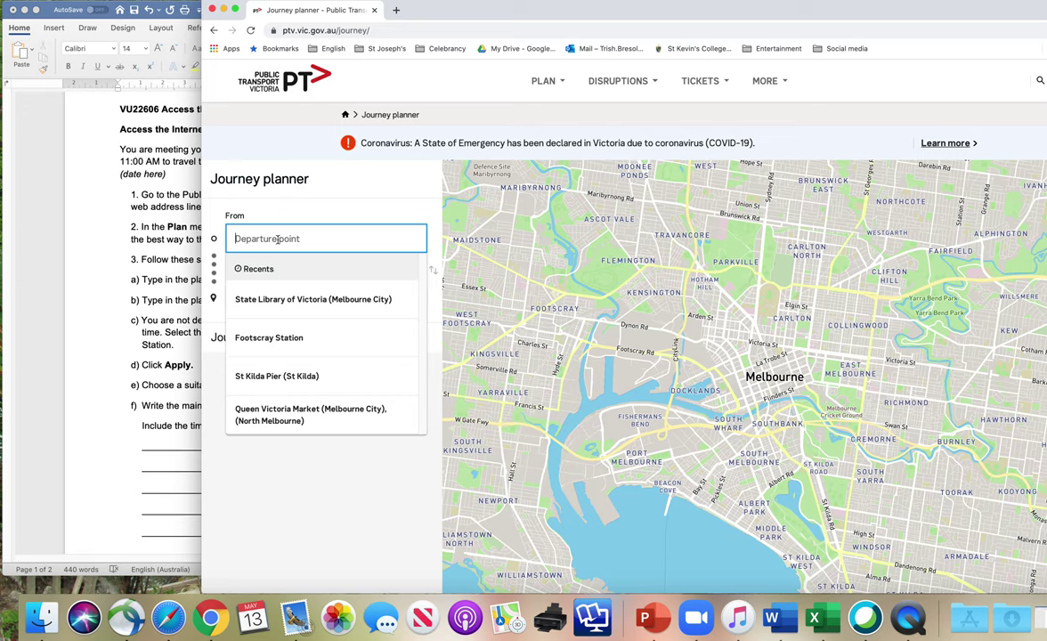
{"action": "left_click", "coordinate": [279, 338]}
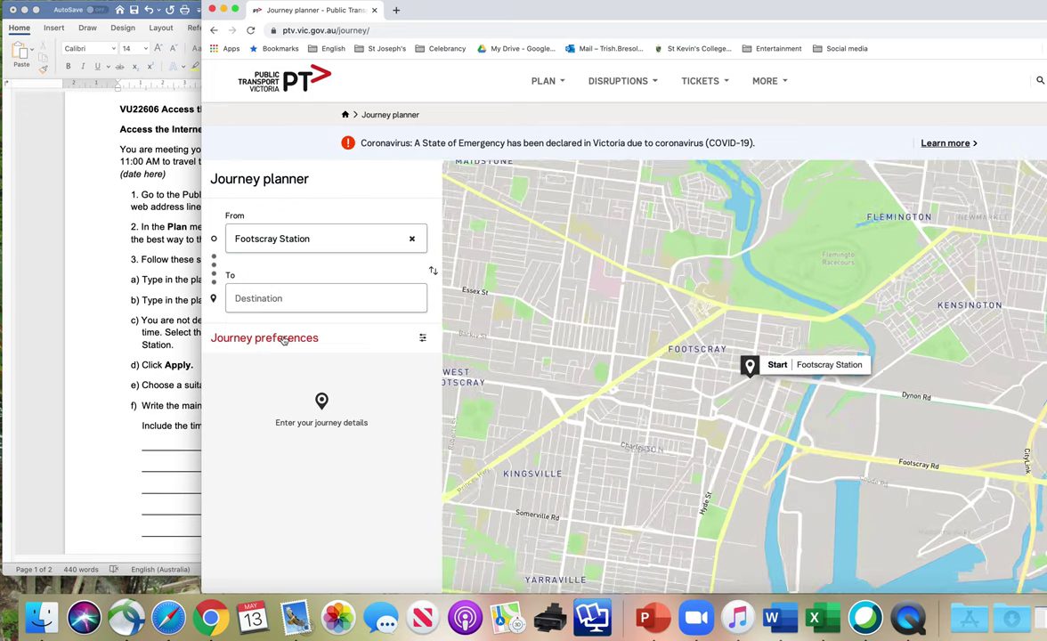
{"action": "left_click", "coordinate": [259, 299]}
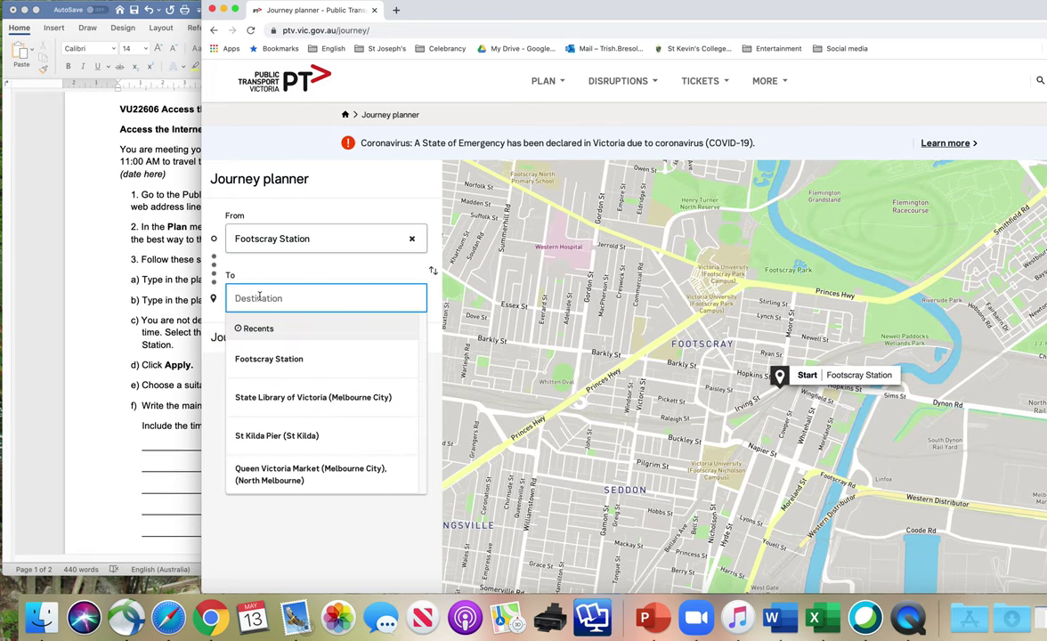
{"action": "left_click_drag", "start_coordinate": [488, 13], "coordinate": [668, 20]}
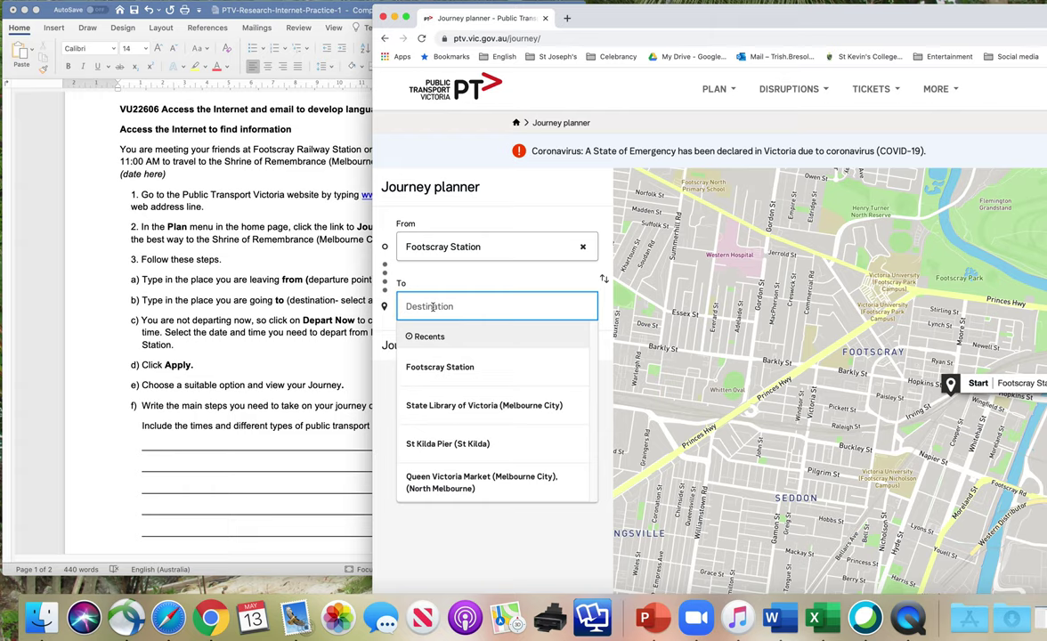
{"action": "type", "text": "Shrine"}
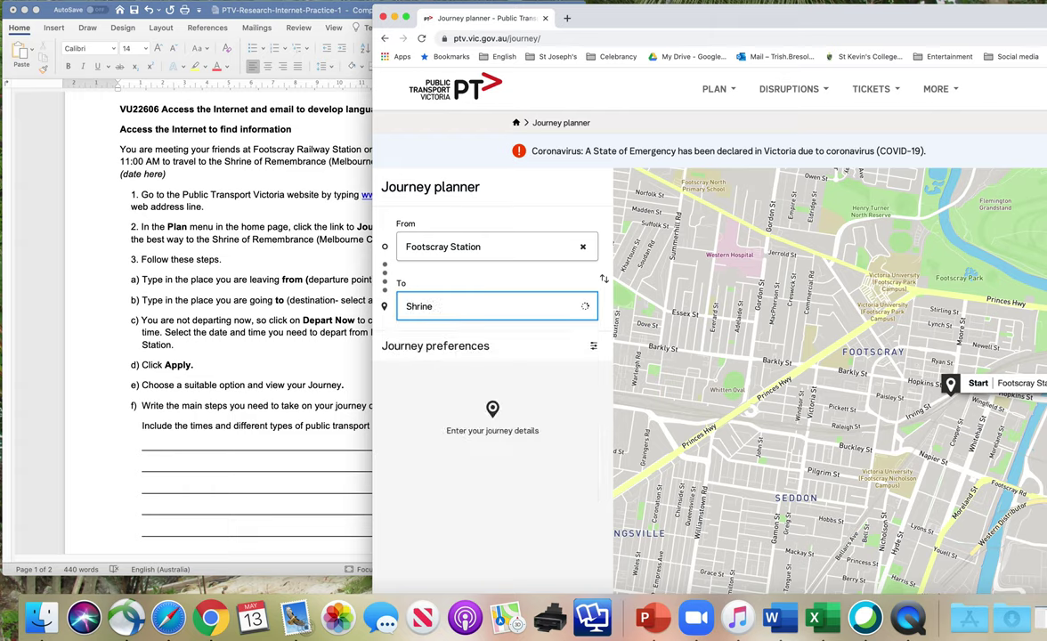
{"action": "type", "text": " of remembrance"}
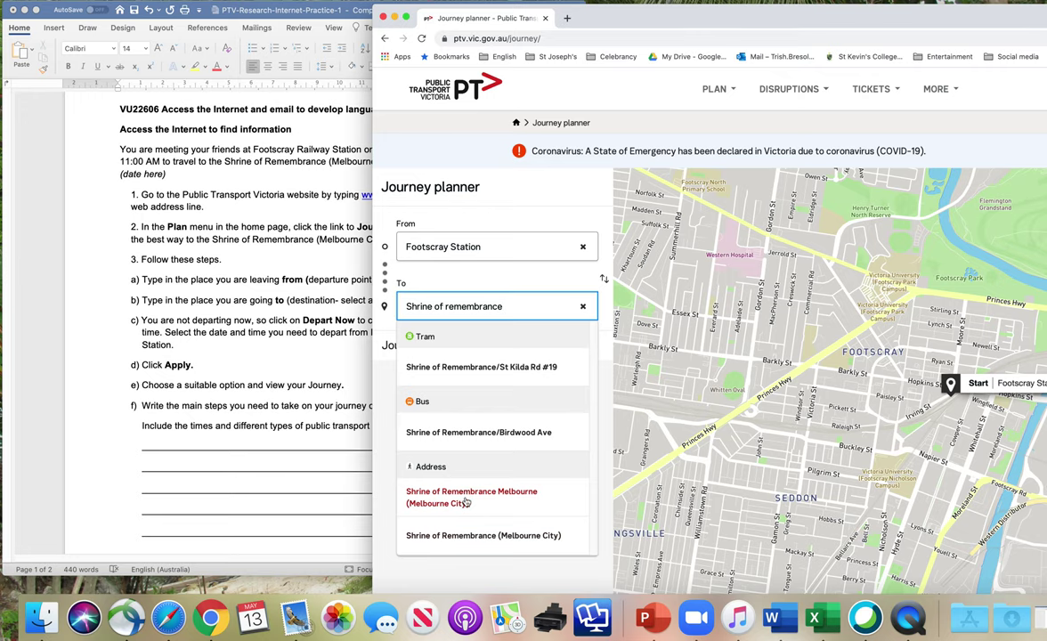
{"action": "left_click", "coordinate": [465, 494]}
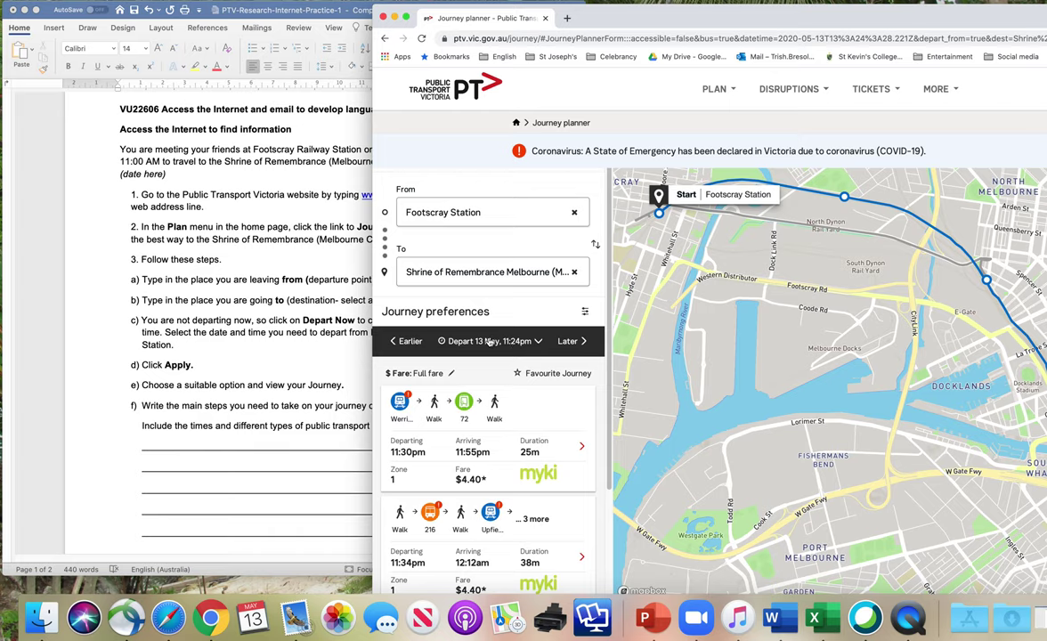
Set the journey to depart on Fri 15 May 2020 at 11:00 AM and apply it.
{"action": "left_click", "coordinate": [537, 342]}
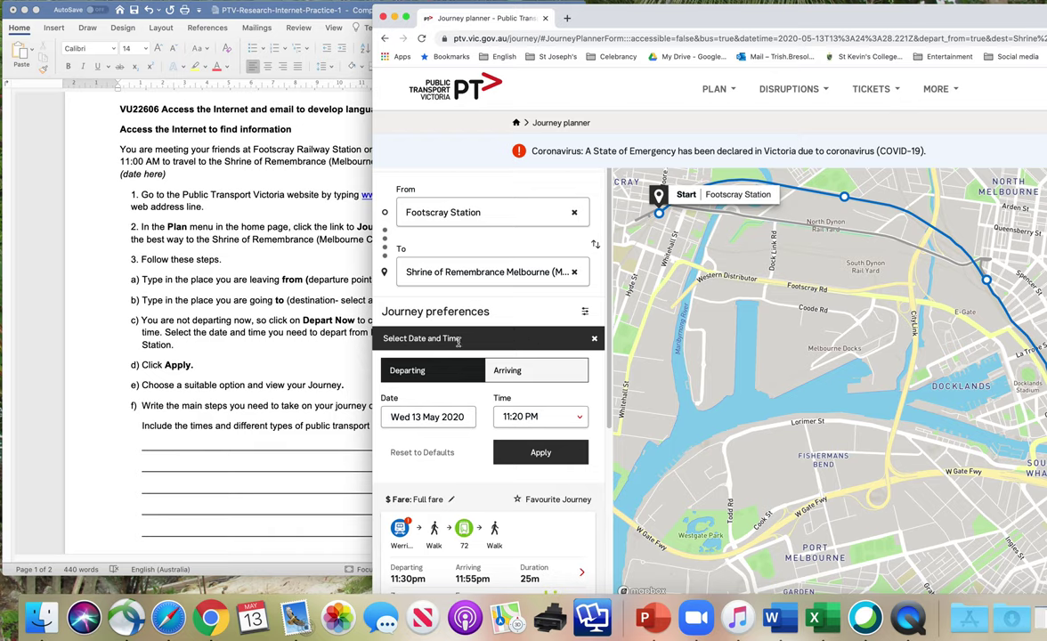
{"action": "left_click", "coordinate": [457, 416]}
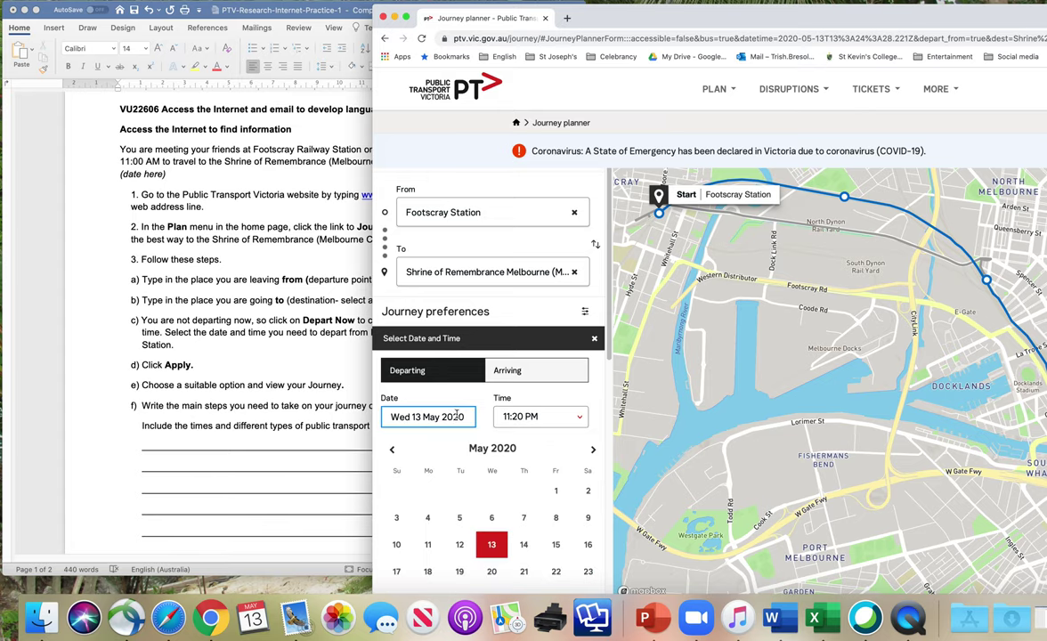
{"action": "left_click", "coordinate": [556, 545]}
{"action": "scroll", "coordinate": [560, 548], "scroll_direction": "down", "scroll_amount": 1}
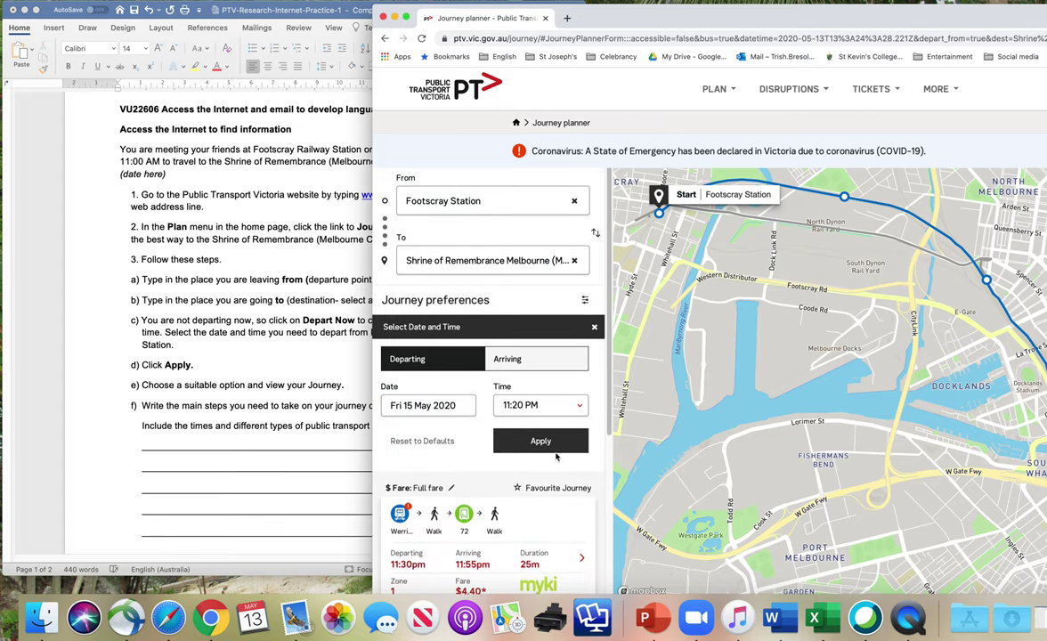
{"action": "left_click", "coordinate": [577, 407]}
{"action": "scroll", "coordinate": [547, 506], "scroll_direction": "down", "scroll_amount": 5}
{"action": "scroll", "coordinate": [547, 507], "scroll_direction": "down", "scroll_amount": 20}
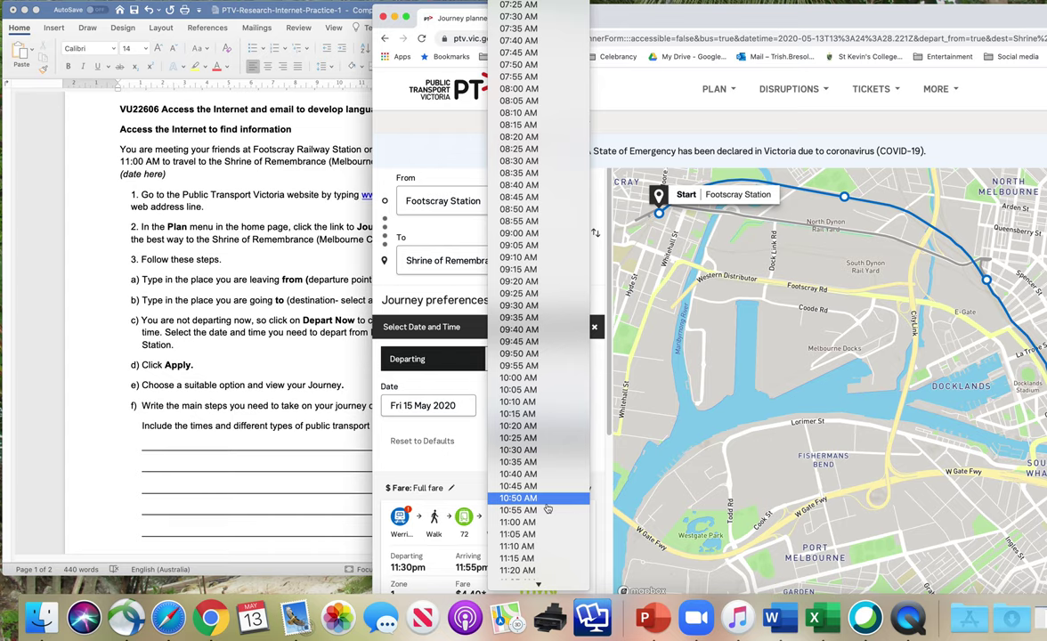
{"action": "left_click", "coordinate": [545, 522]}
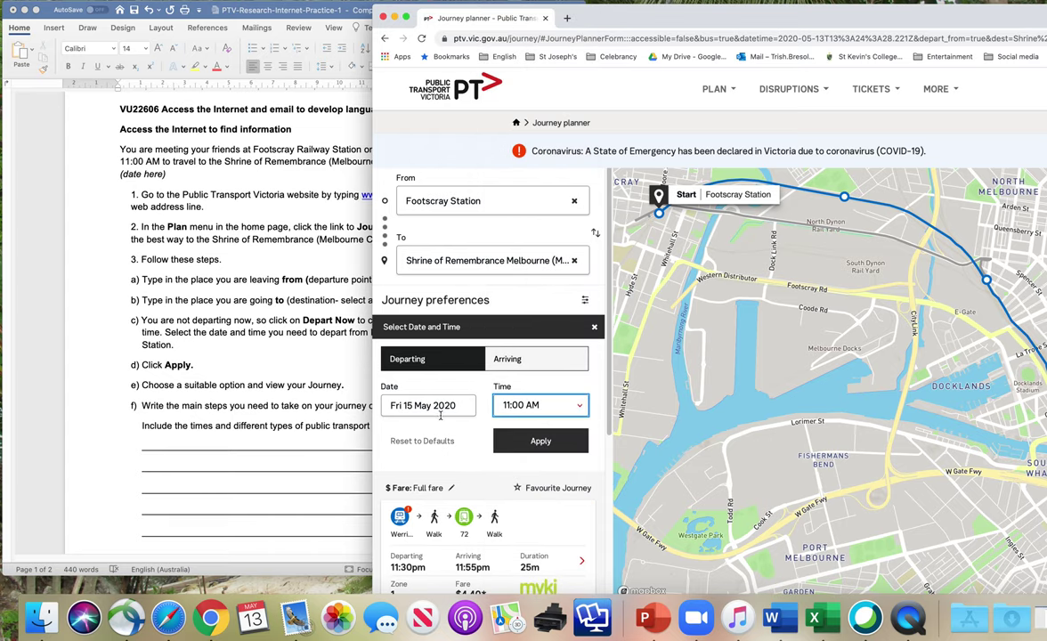
{"action": "left_click", "coordinate": [541, 442]}
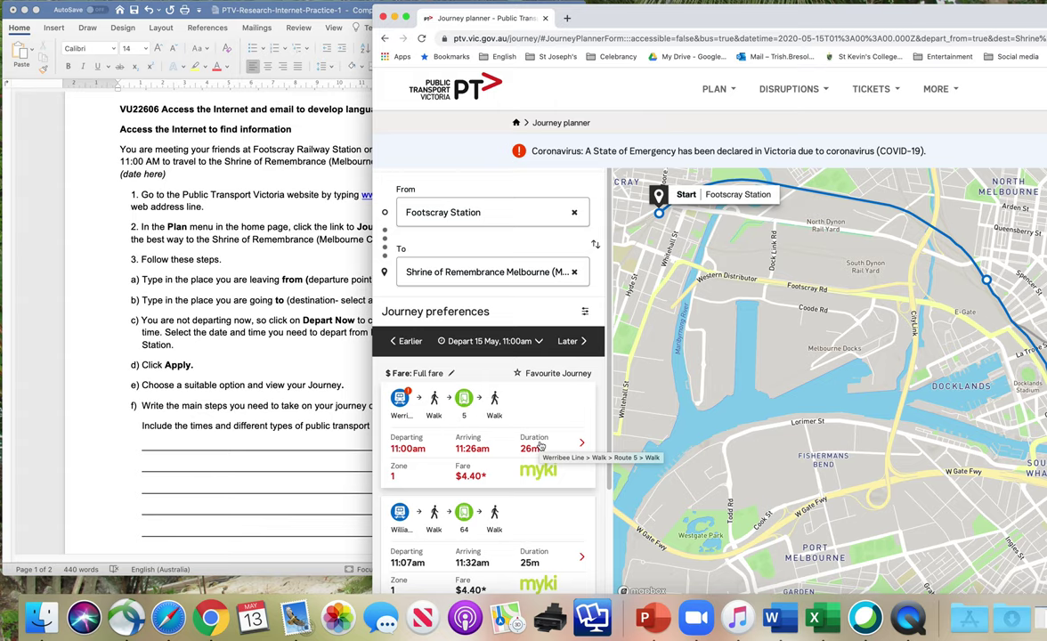
Compare the listed journey options and open the one departing at 11:07am with tram 64.
{"action": "scroll", "coordinate": [538, 446], "scroll_direction": "down", "scroll_amount": 2}
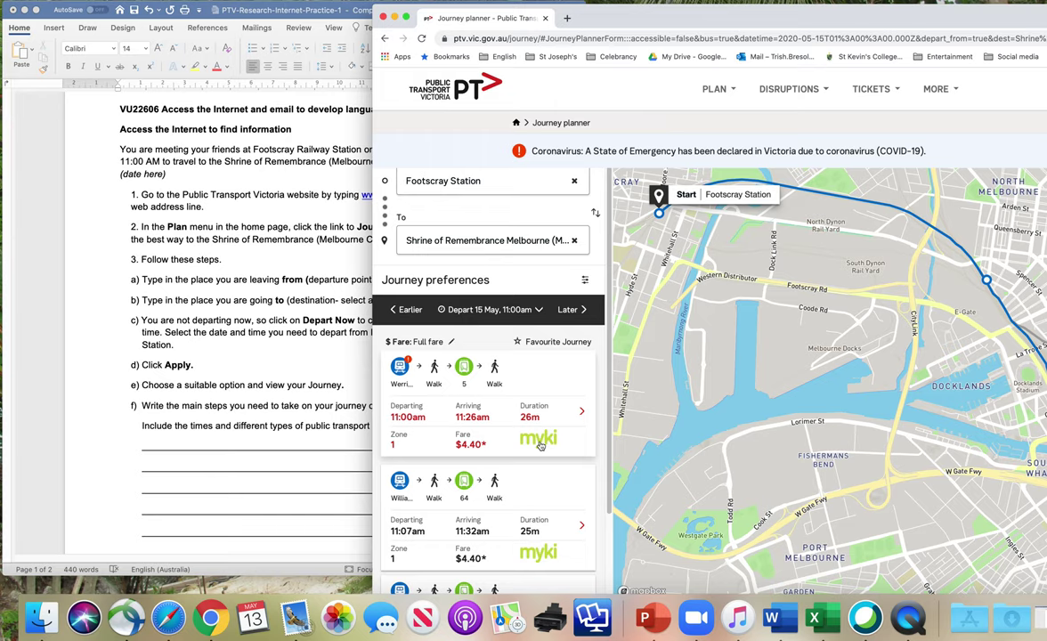
{"action": "scroll", "coordinate": [540, 445], "scroll_direction": "down", "scroll_amount": 2}
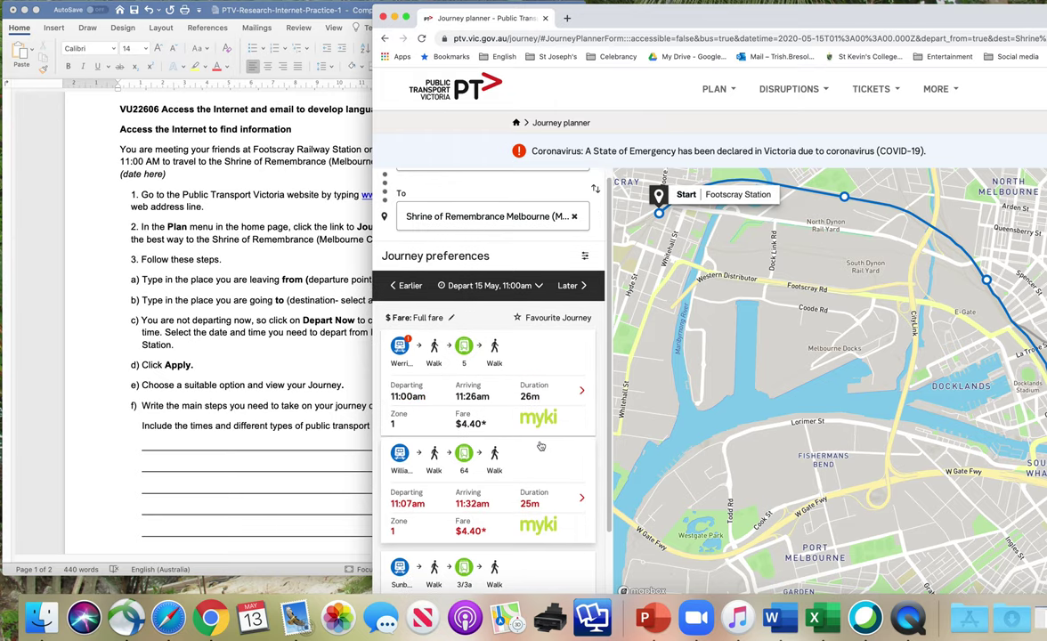
{"action": "scroll", "coordinate": [540, 446], "scroll_direction": "down", "scroll_amount": 3}
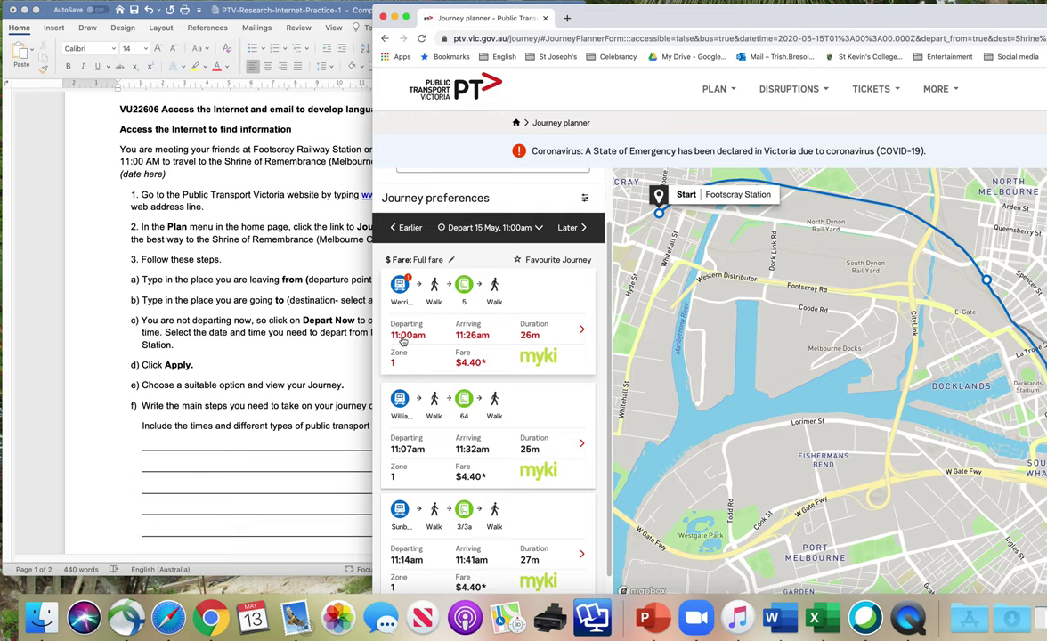
{"action": "scroll", "coordinate": [488, 409], "scroll_direction": "down", "scroll_amount": 2}
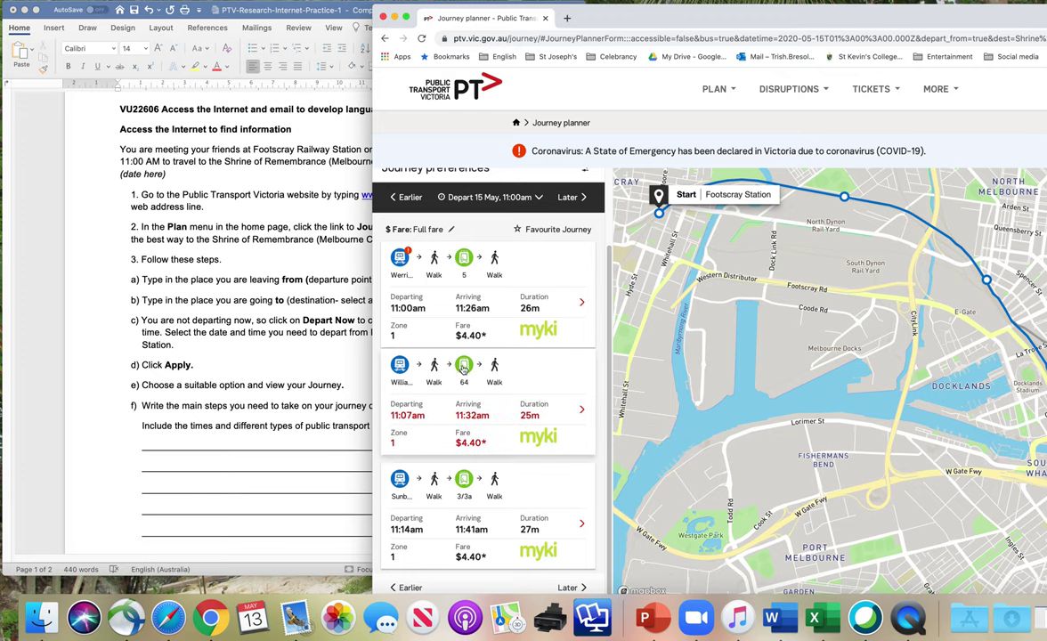
{"action": "scroll", "coordinate": [495, 427], "scroll_direction": "down", "scroll_amount": 2}
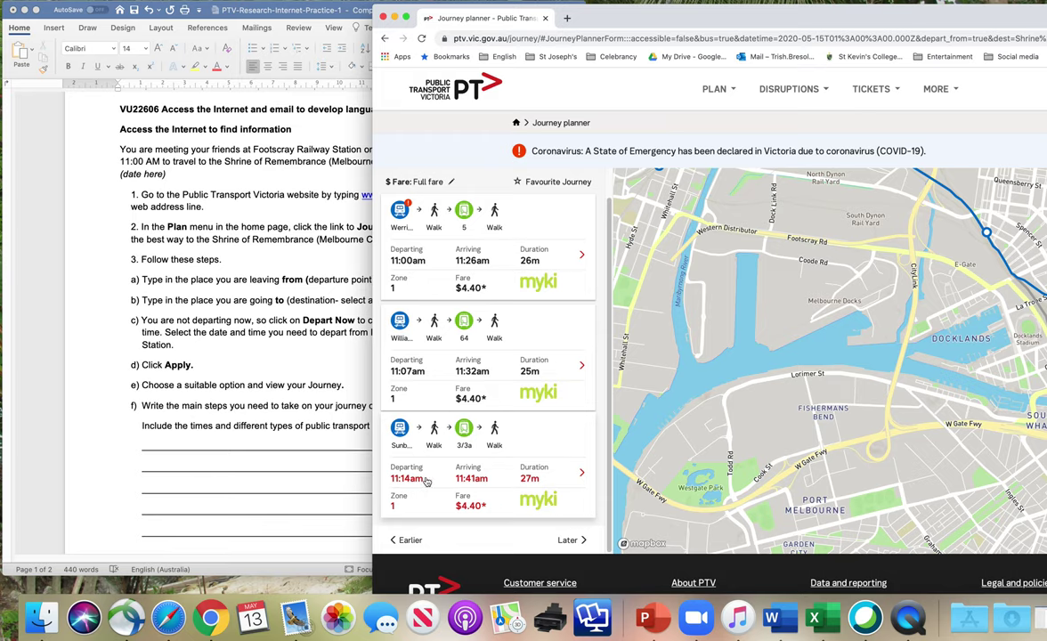
{"action": "scroll", "coordinate": [498, 364], "scroll_direction": "up", "scroll_amount": 2}
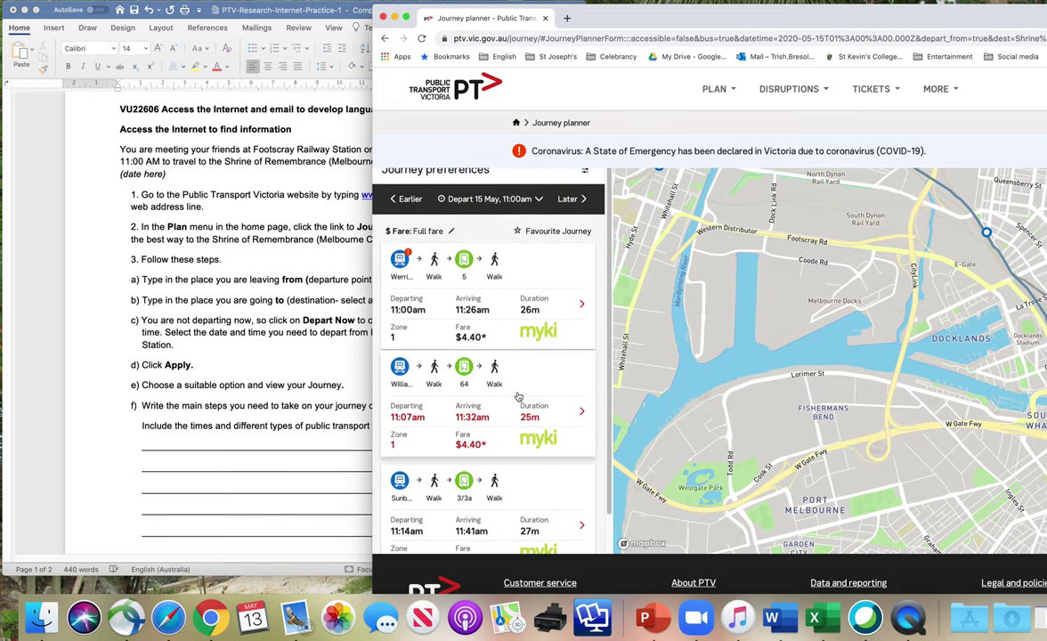
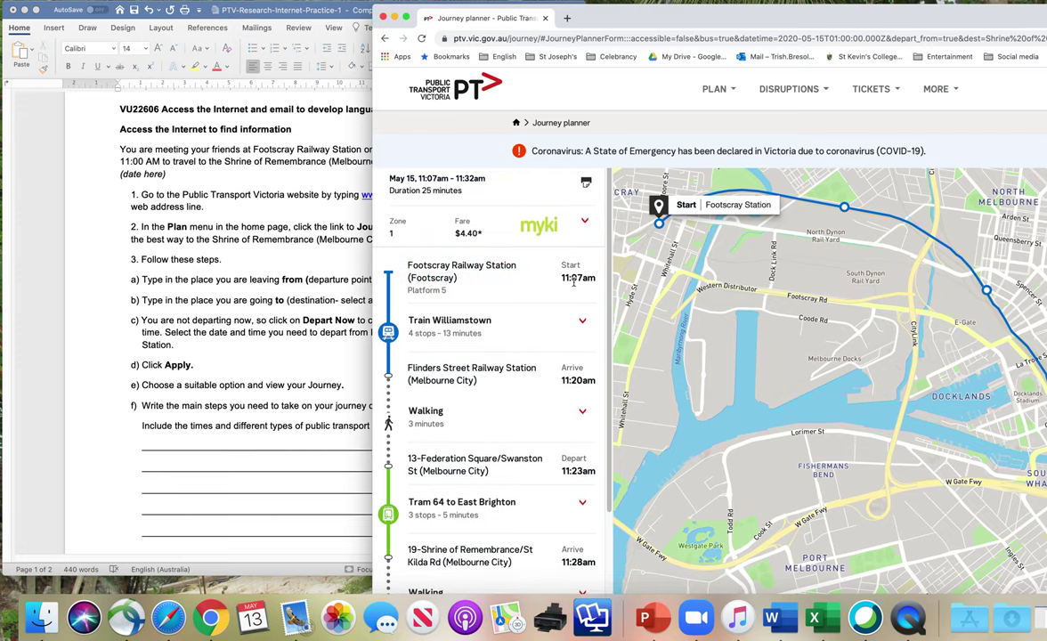
Read through the chosen journey's train, walking and tram legs with their times, from Footscray to the Shrine of Remembrance.
{"action": "scroll", "coordinate": [574, 285], "scroll_direction": "down", "scroll_amount": 2}
{"action": "scroll", "coordinate": [574, 286], "scroll_direction": "down", "scroll_amount": 3}
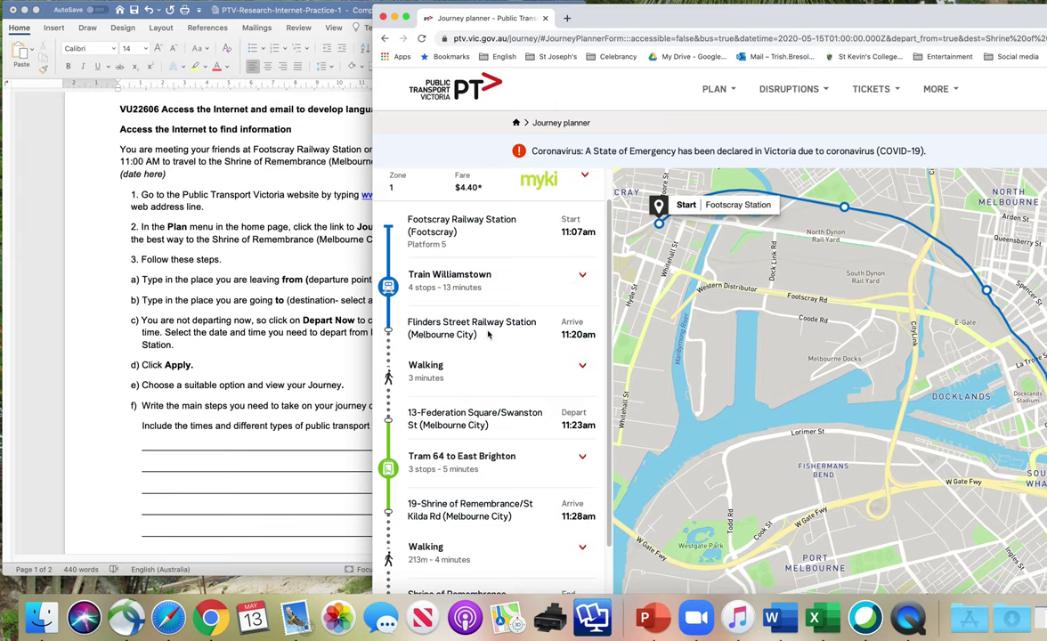
{"action": "scroll", "coordinate": [448, 309], "scroll_direction": "down", "scroll_amount": 3}
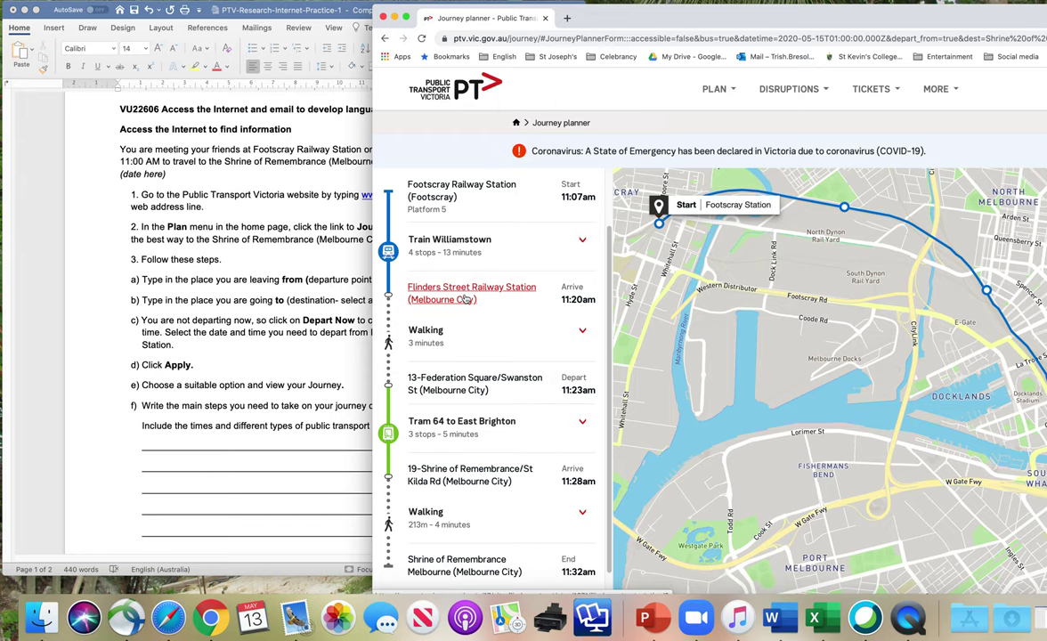
{"action": "scroll", "coordinate": [466, 299], "scroll_direction": "down", "scroll_amount": 3}
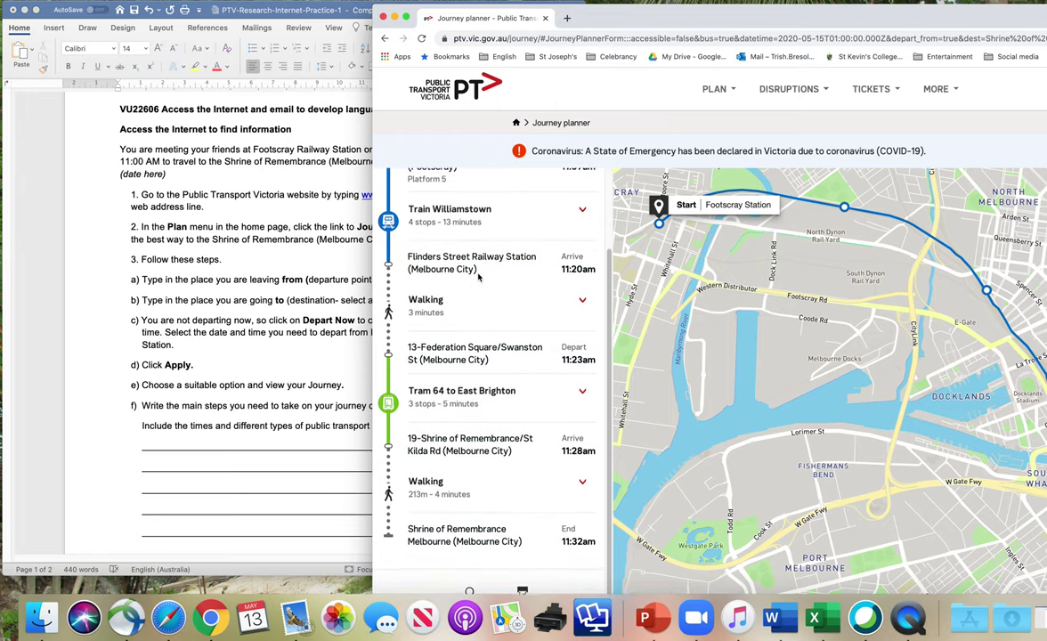
{"action": "scroll", "coordinate": [470, 276], "scroll_direction": "down", "scroll_amount": 2}
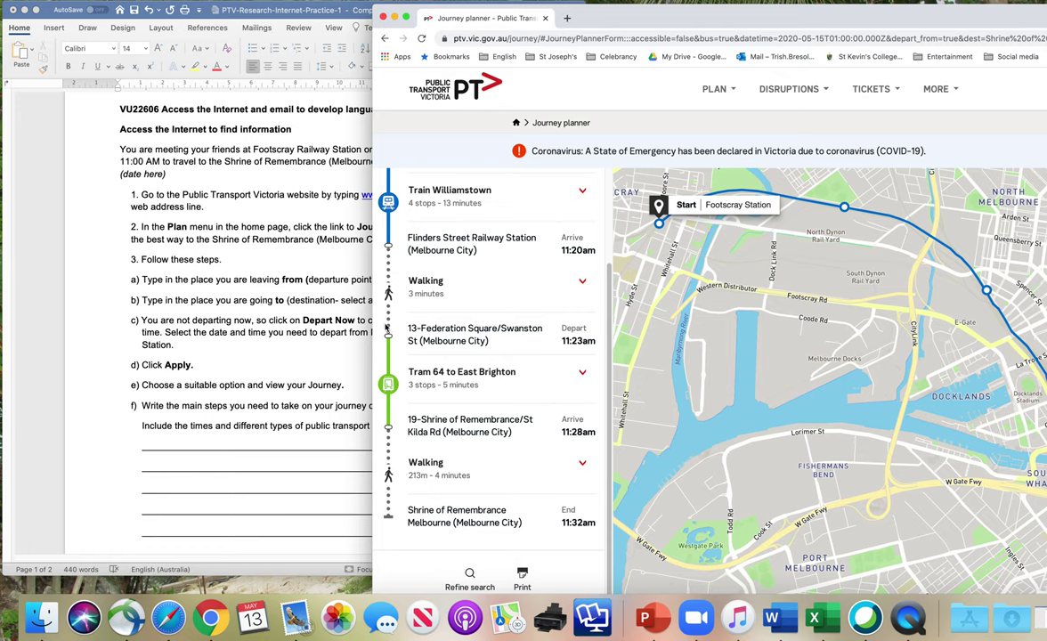
Examine the tram 64 leg from stop 13 at Federation Square and the final walk to the Shrine of Remembrance.
{"action": "scroll", "coordinate": [389, 286], "scroll_direction": "up", "scroll_amount": 1}
{"action": "scroll", "coordinate": [397, 313], "scroll_direction": "down", "scroll_amount": 3}
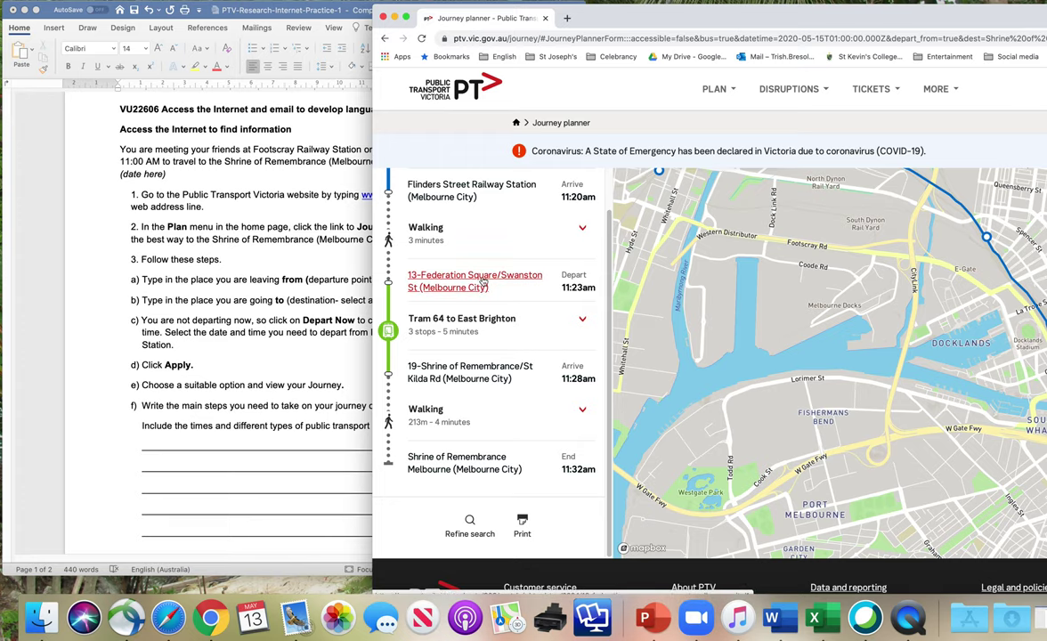
{"action": "scroll", "coordinate": [482, 281], "scroll_direction": "down", "scroll_amount": 1}
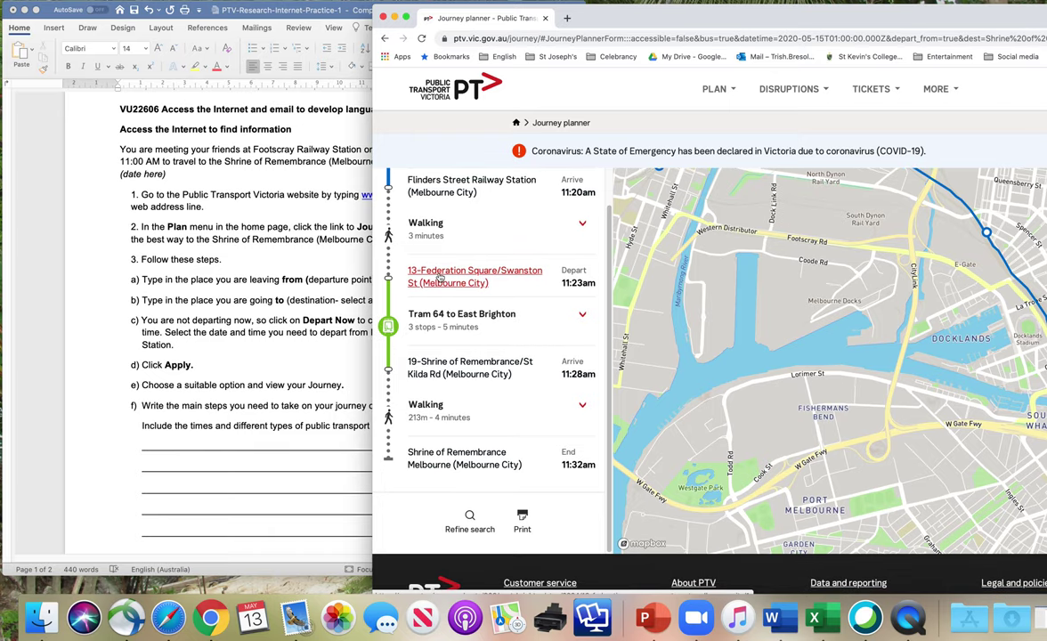
{"action": "scroll", "coordinate": [440, 277], "scroll_direction": "down", "scroll_amount": 1}
{"action": "scroll", "coordinate": [485, 276], "scroll_direction": "down", "scroll_amount": 2}
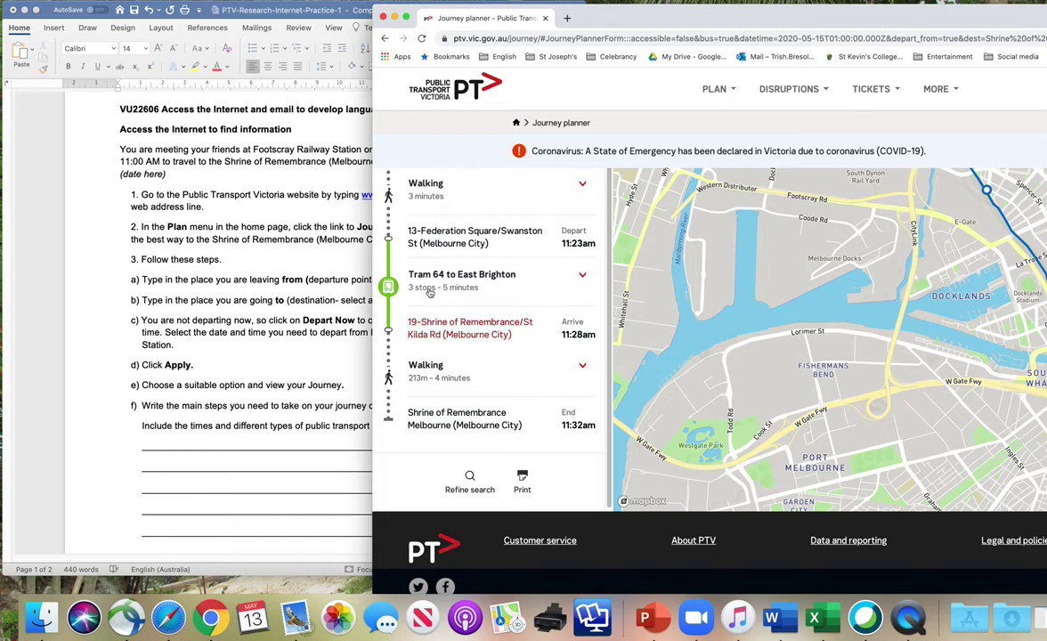
{"action": "scroll", "coordinate": [424, 330], "scroll_direction": "down", "scroll_amount": 1}
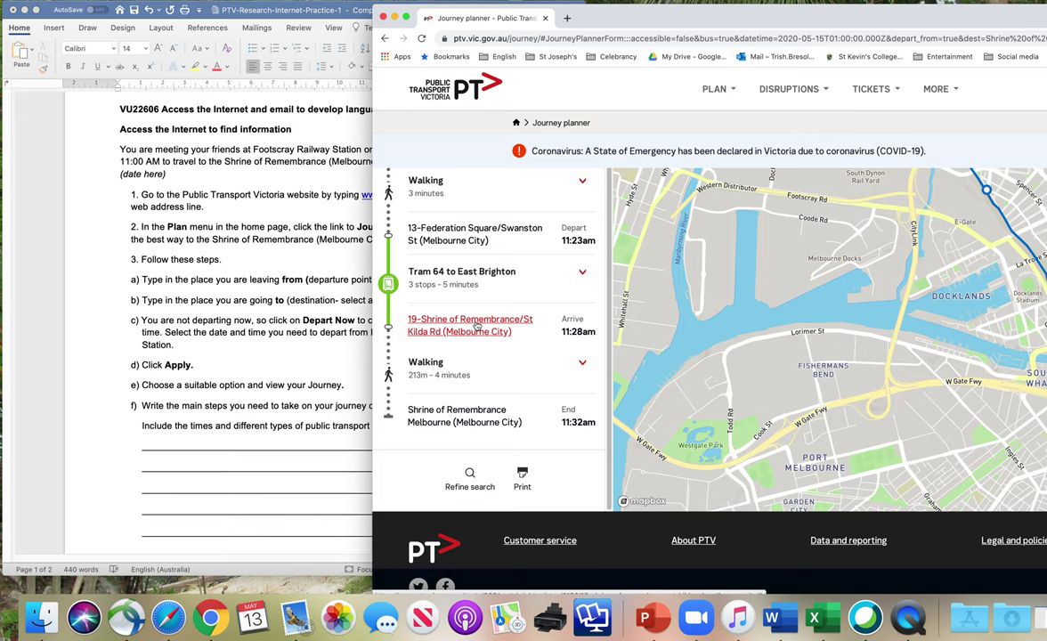
{"action": "scroll", "coordinate": [445, 365], "scroll_direction": "down", "scroll_amount": 1}
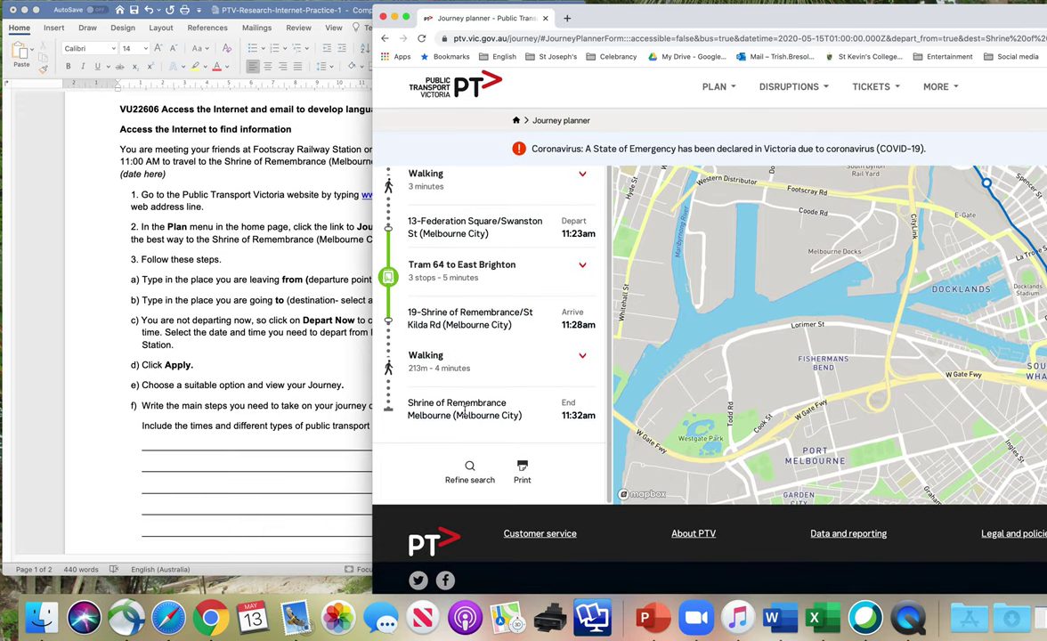
{"action": "scroll", "coordinate": [502, 353], "scroll_direction": "up", "scroll_amount": 1}
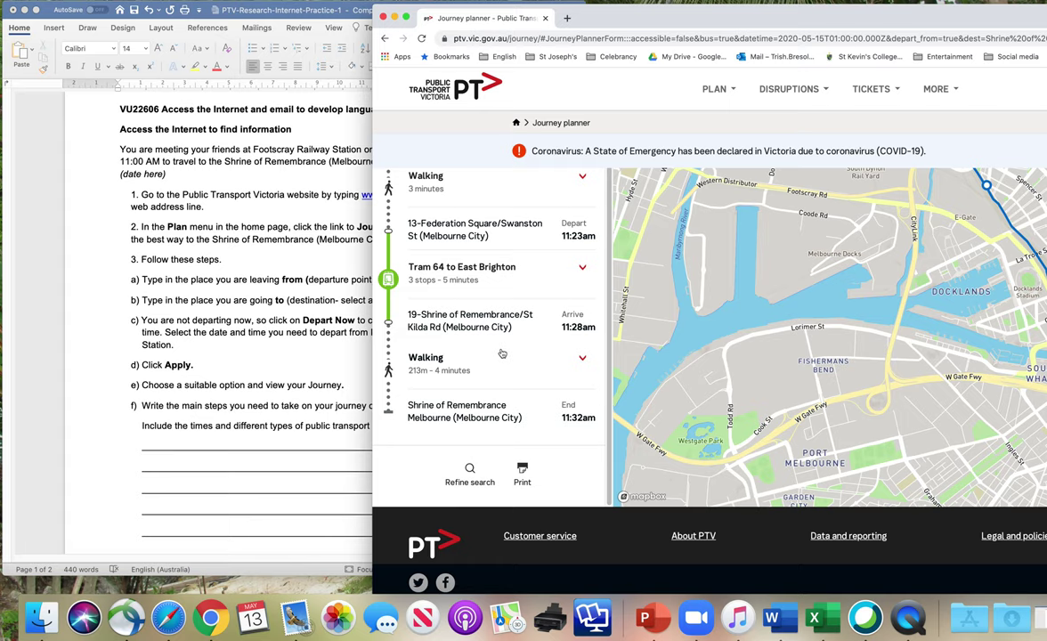
Move the browser window aside to uncover the worksheet and return to the start of the journey details.
{"action": "left_click_drag", "start_coordinate": [605, 15], "coordinate": [733, 7]}
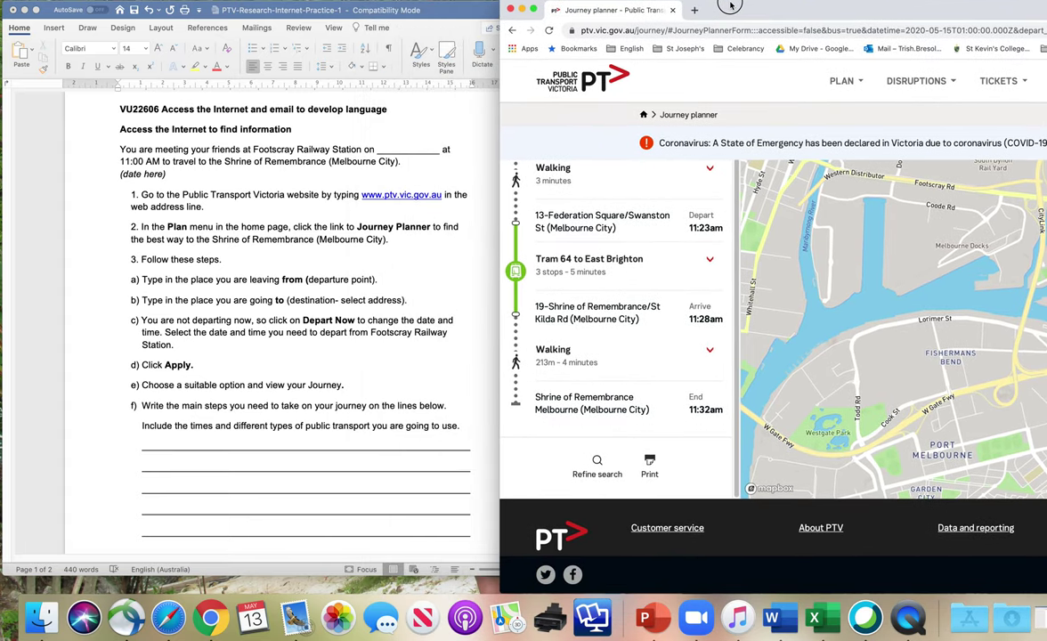
{"action": "scroll", "coordinate": [657, 221], "scroll_direction": "up", "scroll_amount": 5}
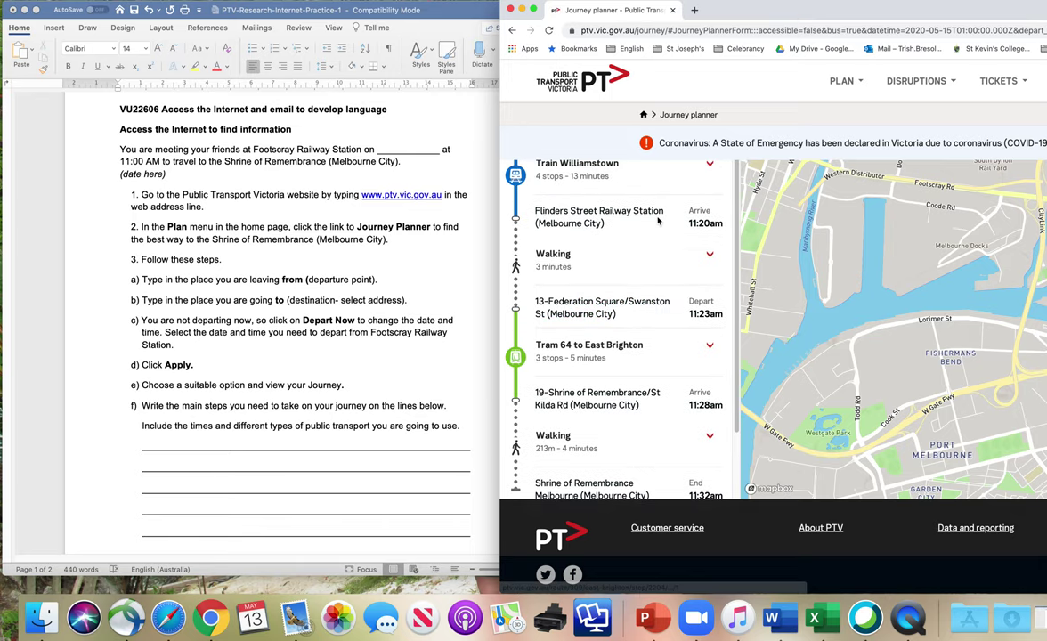
{"action": "scroll", "coordinate": [657, 221], "scroll_direction": "up", "scroll_amount": 2}
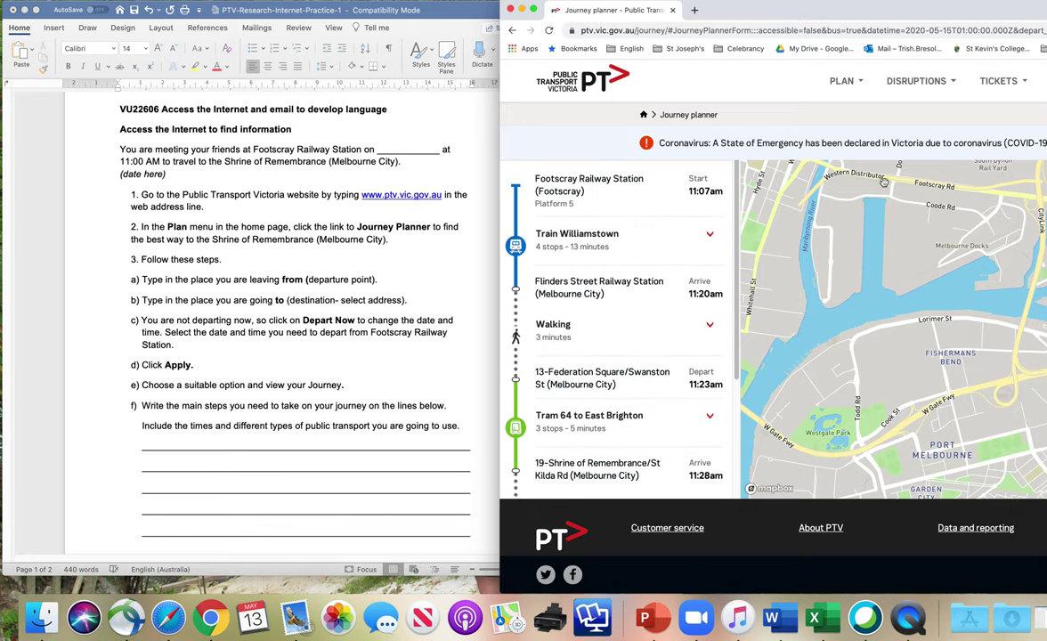
Delete the ruled answer lines below item f in the Word worksheet.
{"action": "left_click", "coordinate": [148, 454]}
{"action": "left_click_drag", "start_coordinate": [148, 454], "coordinate": [493, 524]}
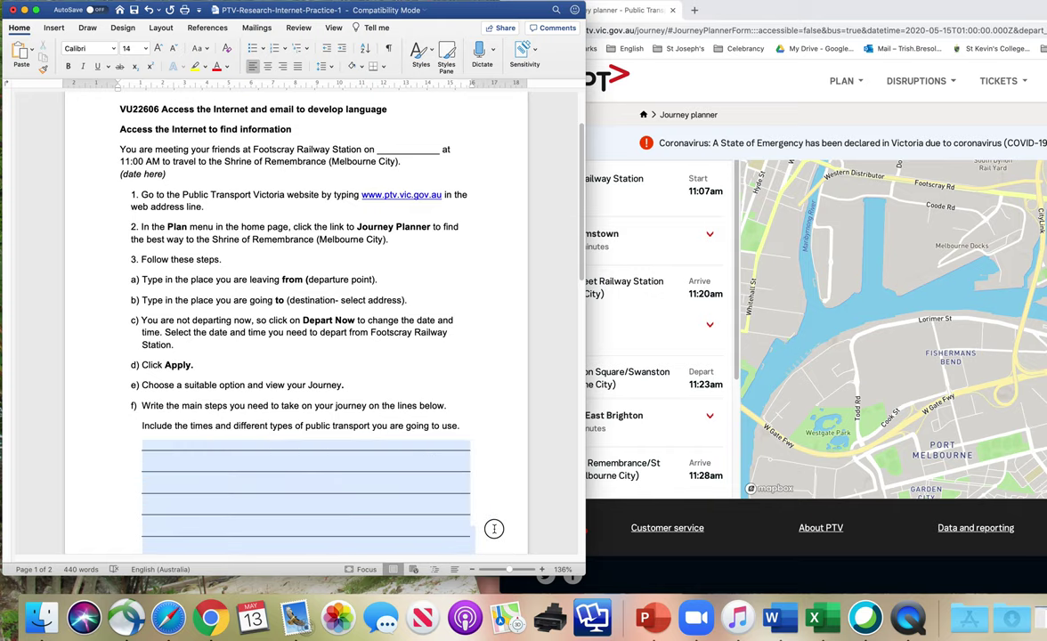
{"action": "key", "text": "BackSpace"}
Arrange the worksheet and browser windows side by side so that the full journey details stay readable.
{"action": "left_click_drag", "start_coordinate": [533, 12], "coordinate": [466, 12]}
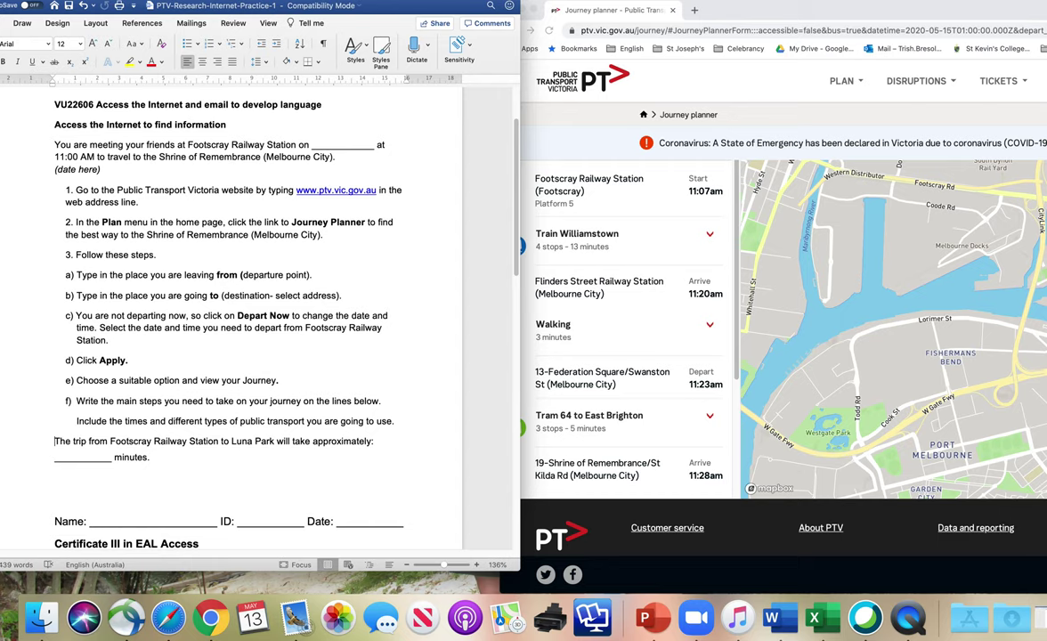
{"action": "left_click_drag", "start_coordinate": [751, 11], "coordinate": [780, 11]}
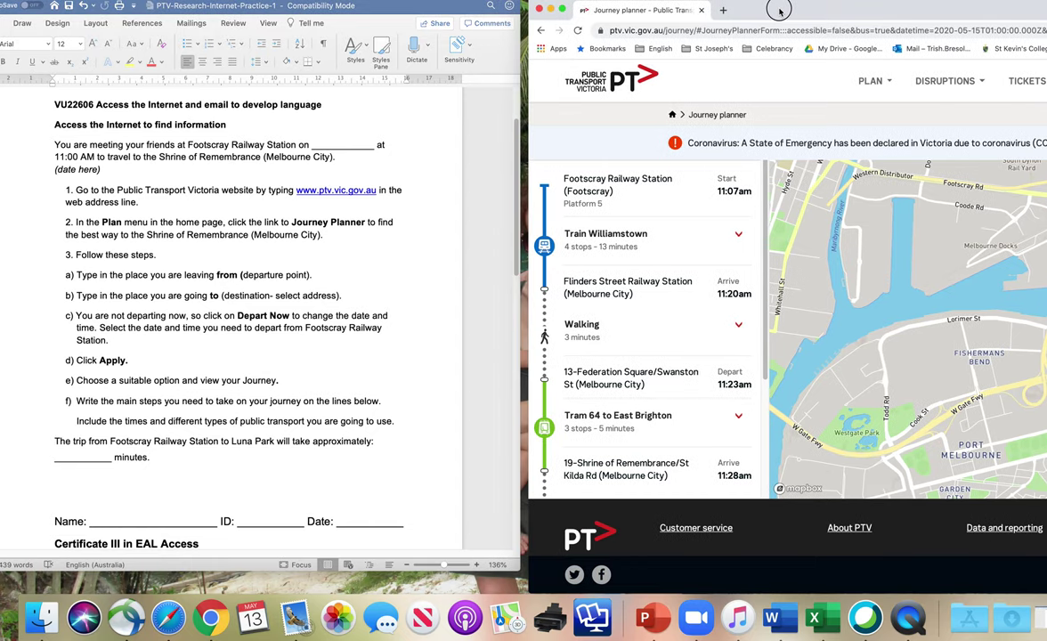
{"action": "left_click_drag", "start_coordinate": [431, 9], "coordinate": [440, 9]}
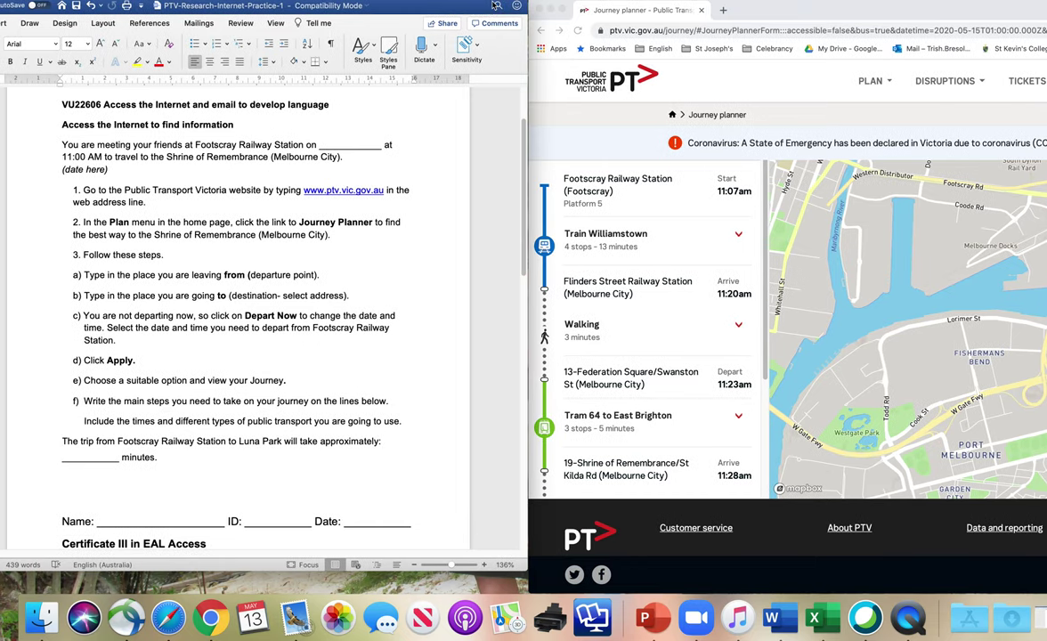
Insert blank lines above the sentence about the trip to Luna Park and set the answer line's font size to 14.
{"action": "left_click", "coordinate": [59, 445]}
{"action": "key", "text": "Return"}
{"action": "key", "text": "Return"}
{"action": "key", "text": "Up"}
{"action": "key", "text": "Up"}
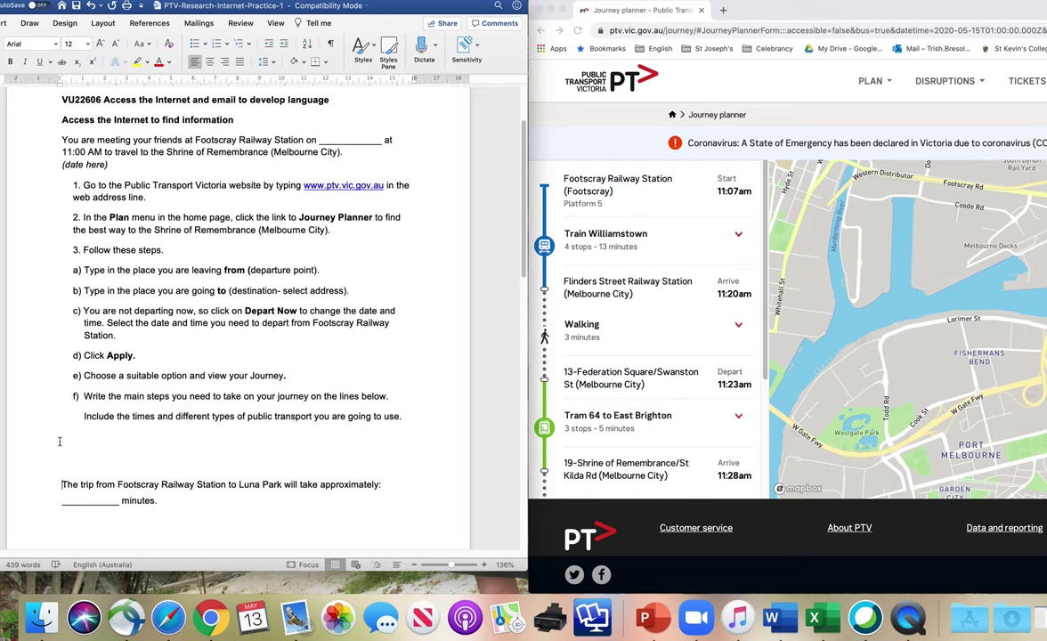
{"action": "left_click", "coordinate": [88, 44]}
{"action": "left_click", "coordinate": [79, 165]}
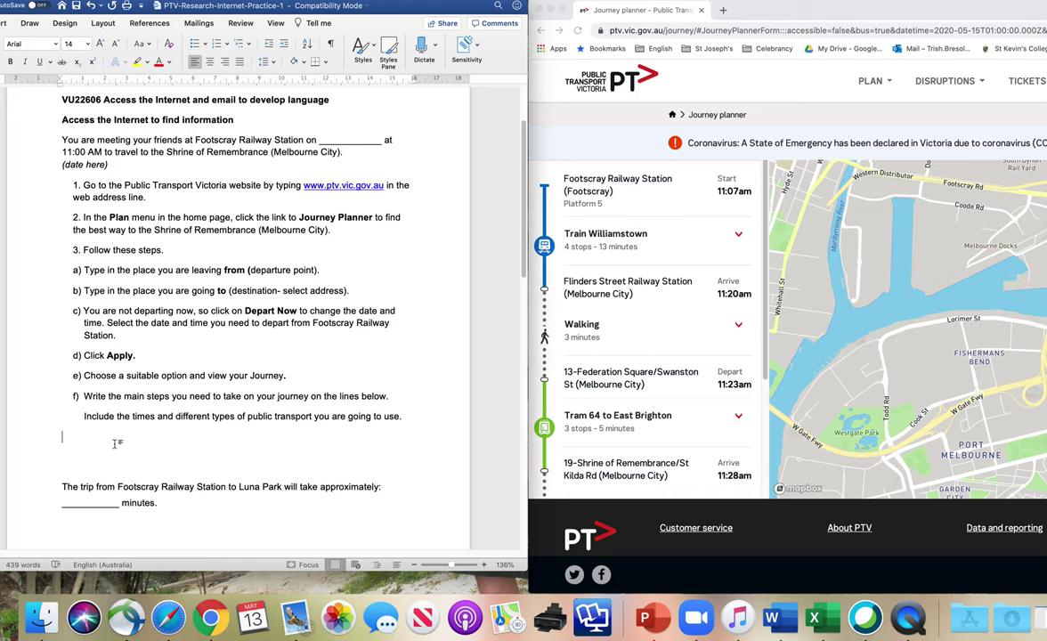
Begin the journey answer below item f with "First, catch the 11.07am train from Platform".
{"action": "type", "text": "First, catch"}
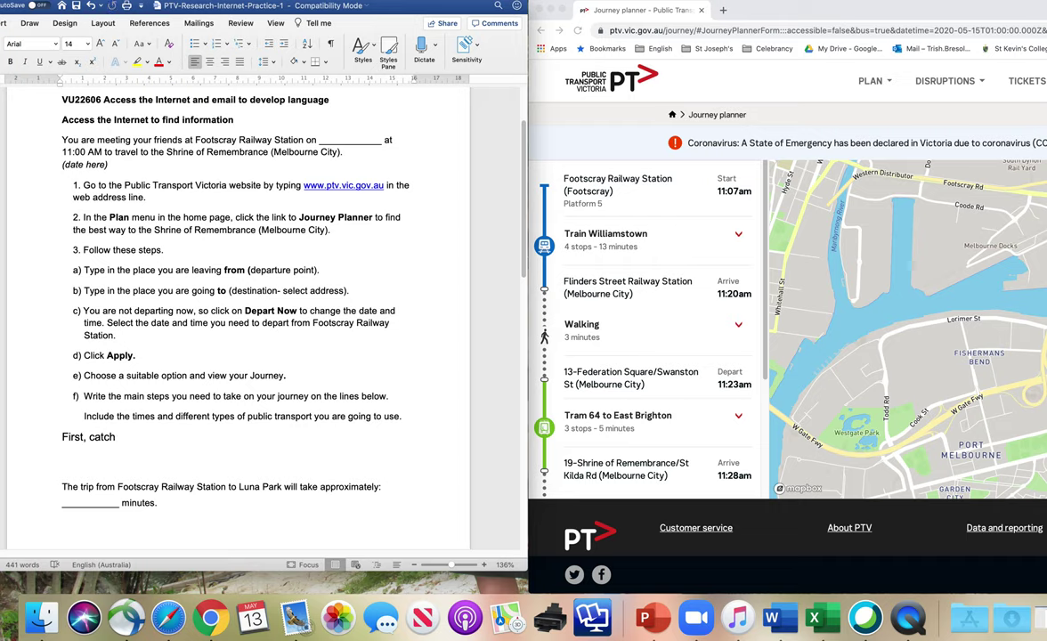
{"action": "type", "text": "the 11.07am t"}
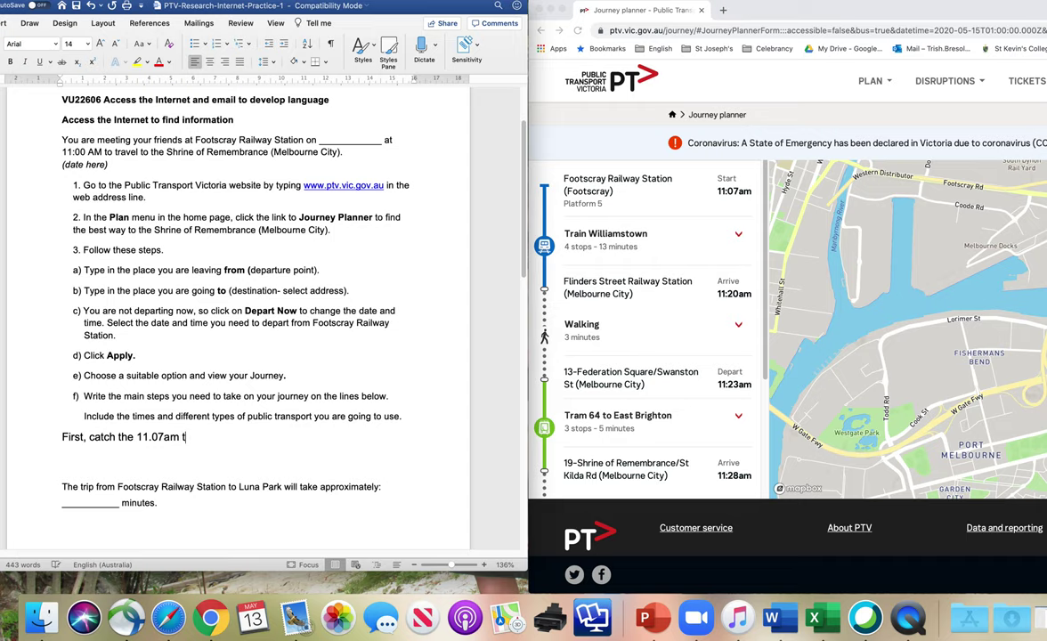
{"action": "type", "text": "rain to"}
{"action": "key", "text": "BackSpace"}
{"action": "key", "text": "BackSpace"}
{"action": "key", "text": "BackSpace"}
{"action": "type", "text": "from Platform"}
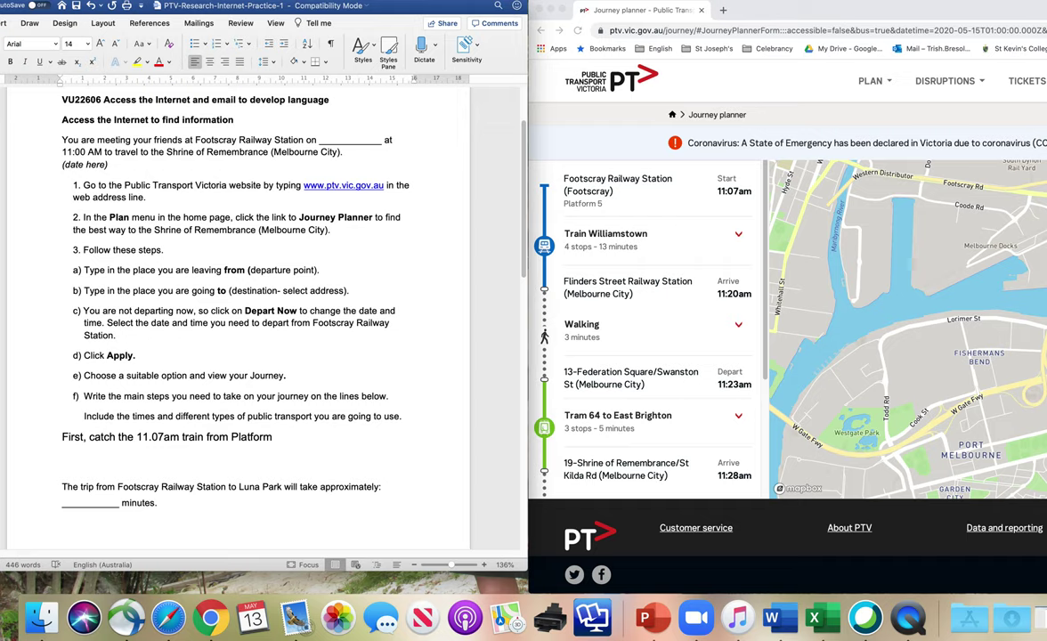
Change the capital P of "Platform" in the answer line to a lowercase p.
{"action": "key", "text": "Left"}
{"action": "key", "text": "Left"}
{"action": "key", "text": "Left"}
{"action": "key", "text": "Left"}
{"action": "key", "text": "Left"}
{"action": "key", "text": "BackSpace"}
{"action": "key", "text": "BackSpace"}
{"action": "scroll", "coordinate": [111, 462], "scroll_direction": "down", "scroll_amount": 15}
{"action": "scroll", "coordinate": [111, 462], "scroll_direction": "up", "scroll_amount": 15}
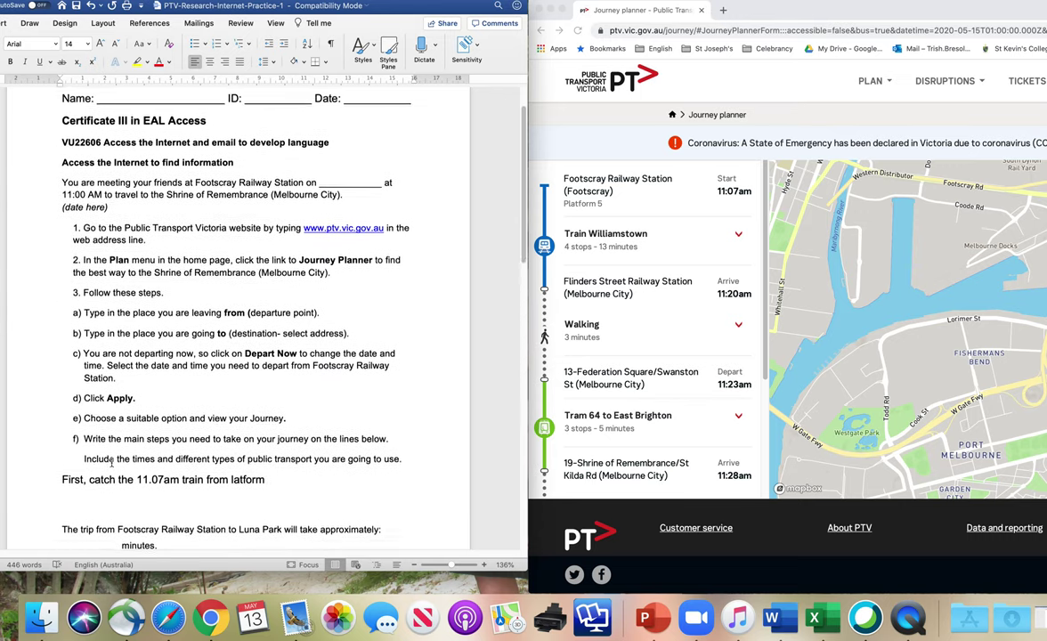
{"action": "left_click", "coordinate": [232, 477]}
{"action": "type", "text": "p"}
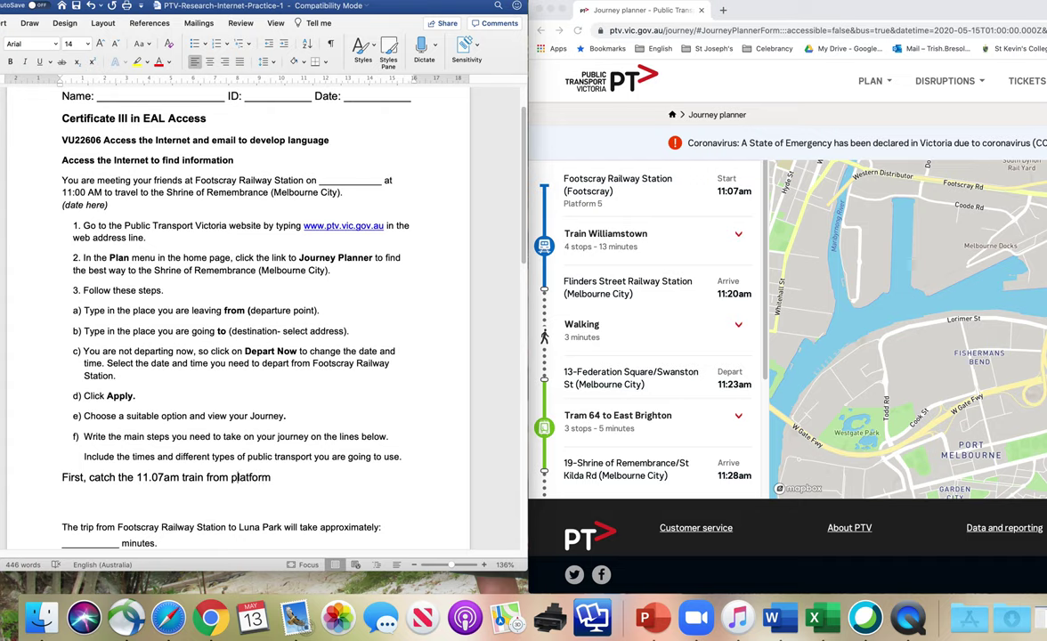
Complete the train sentence after "platform" with "5 to Flinders Street Station.".
{"action": "left_click", "coordinate": [287, 479]}
{"action": "type", "text": "5"}
{"action": "type", "text": "to Flinders Stre"}
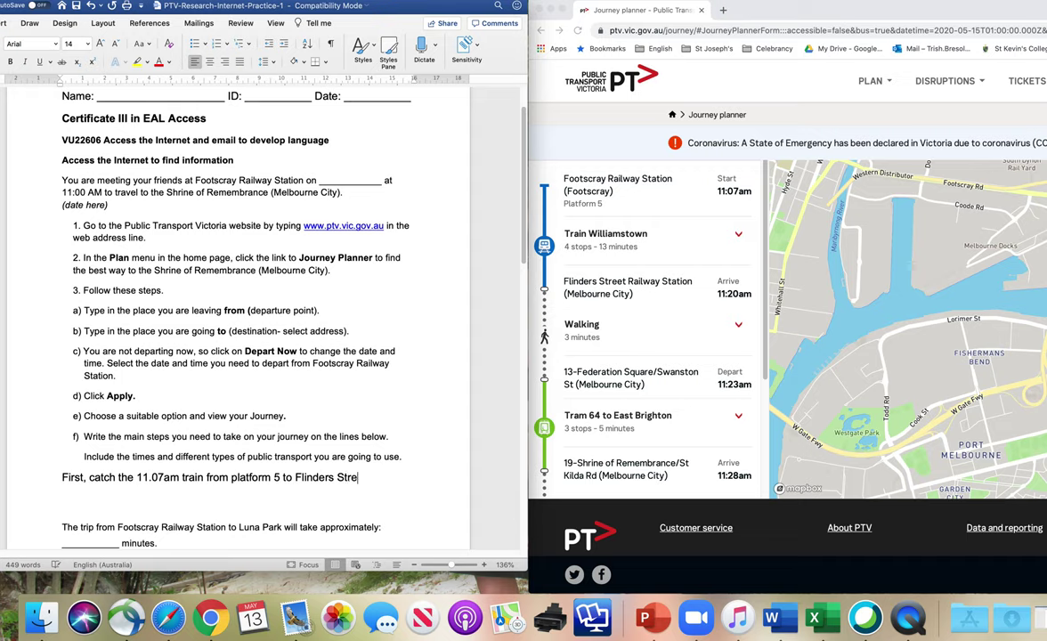
{"action": "type", "text": "et Station ."}
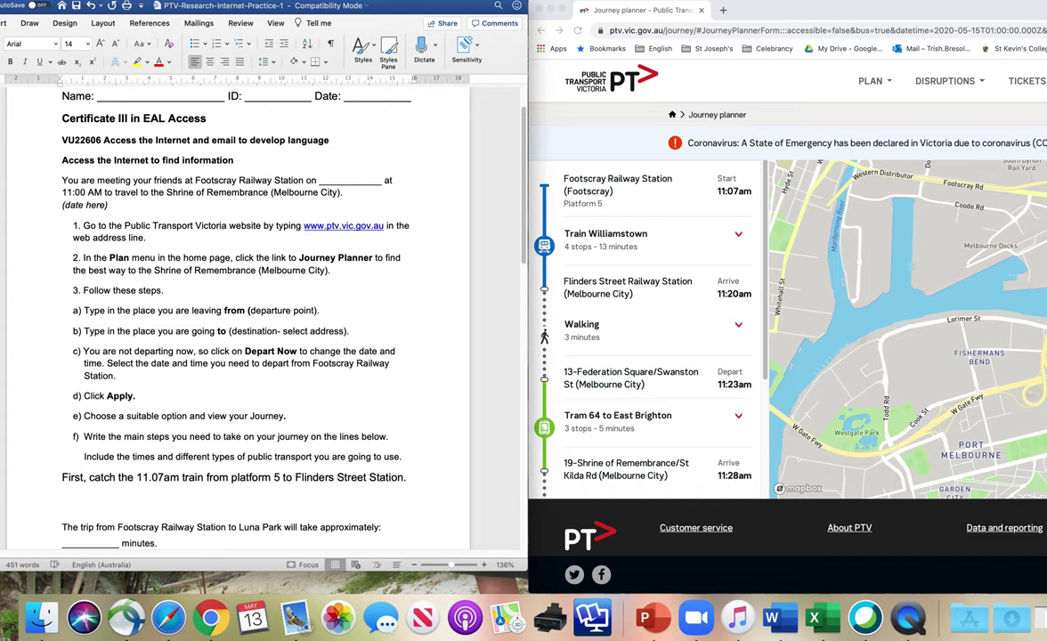
Add a new answer line reading "Walk 3 minutes to tram stop 13 at Federation Square.".
{"action": "key", "text": "Return"}
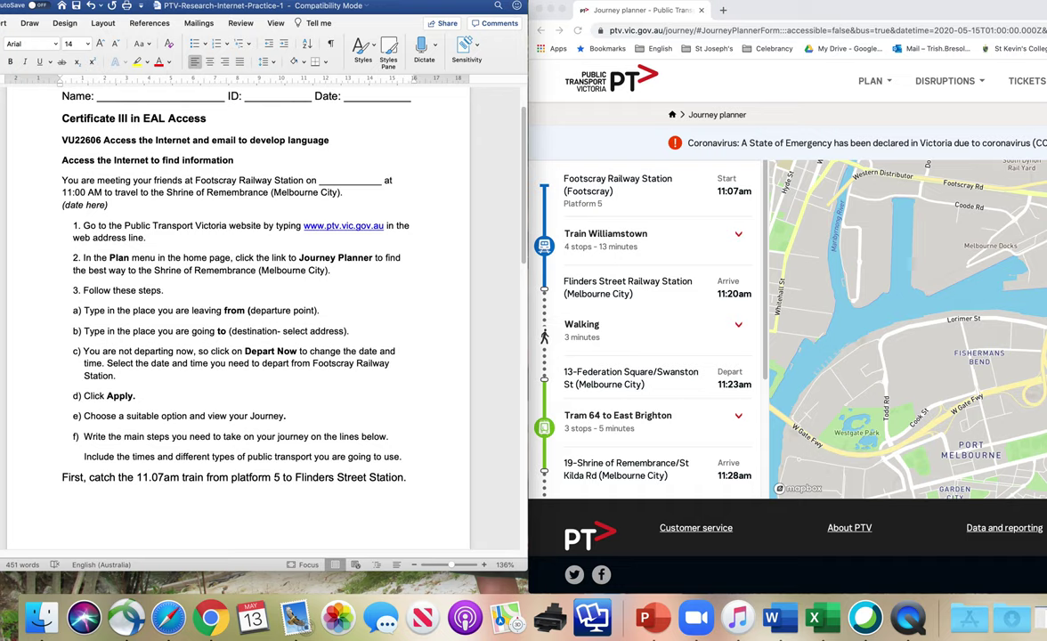
{"action": "type", "text": "Walk 3 minutes ti"}
{"action": "key", "text": "BackSpace"}
{"action": "type", "text": "o Tra"}
{"action": "key", "text": "BackSpace"}
{"action": "key", "text": "BackSpace"}
{"action": "key", "text": "BackSpace"}
{"action": "key", "text": "BackSpace"}
{"action": "key", "text": "BackSpace"}
{"action": "type", "text": "o tram stop "}
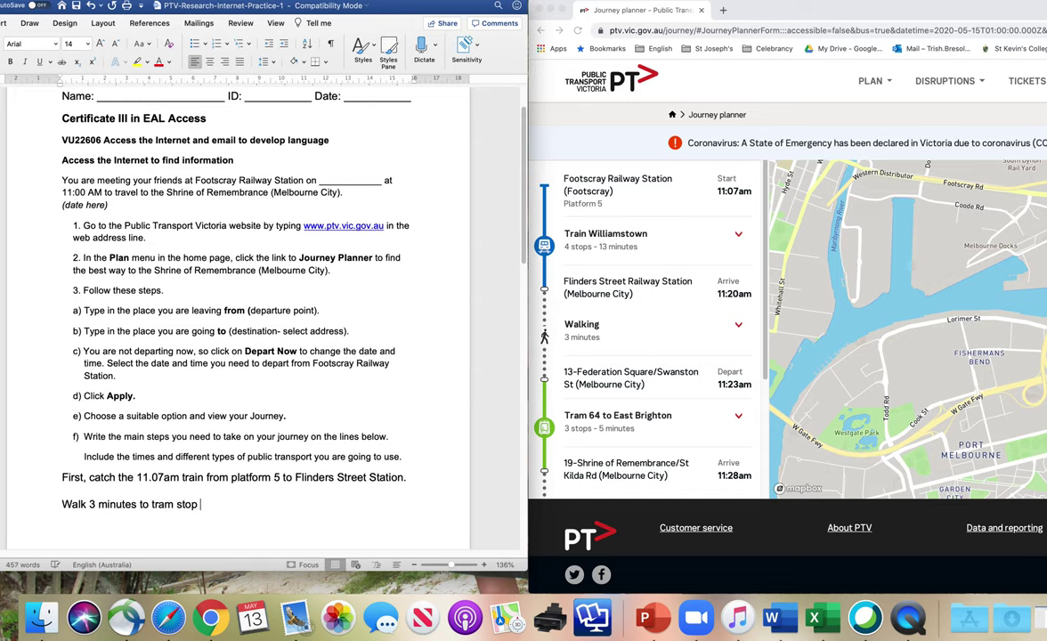
{"action": "type", "text": "13 at D"}
{"action": "key", "text": "BackSpace"}
{"action": "type", "text": "Federation "}
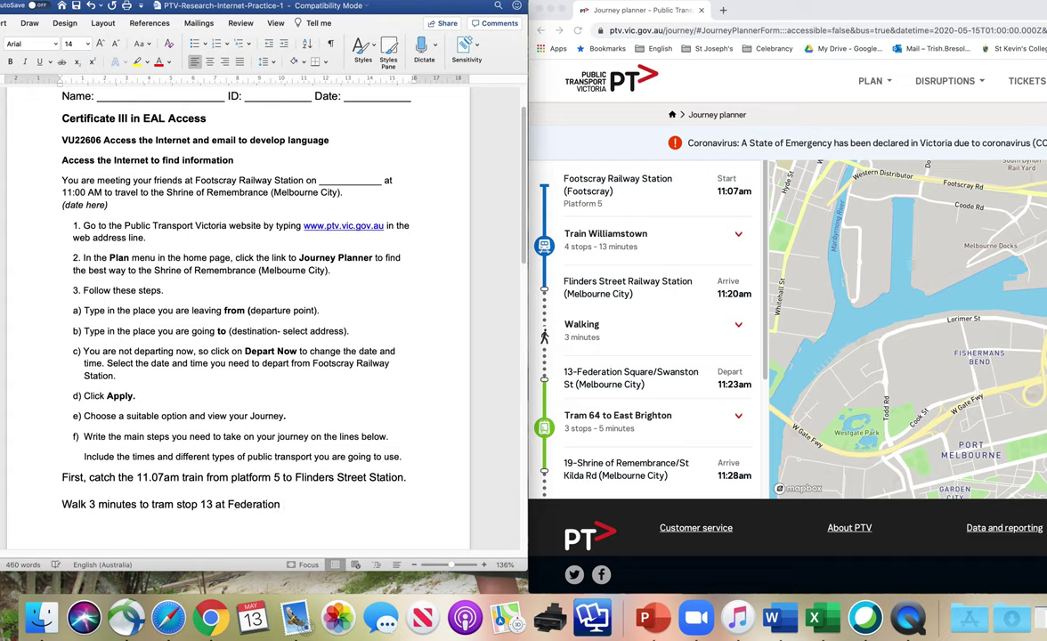
{"action": "type", "text": "Square."}
Start a third answer line with "Take Tram 64 to" below the walking line.
{"action": "scroll", "coordinate": [352, 508], "scroll_direction": "down", "scroll_amount": 2}
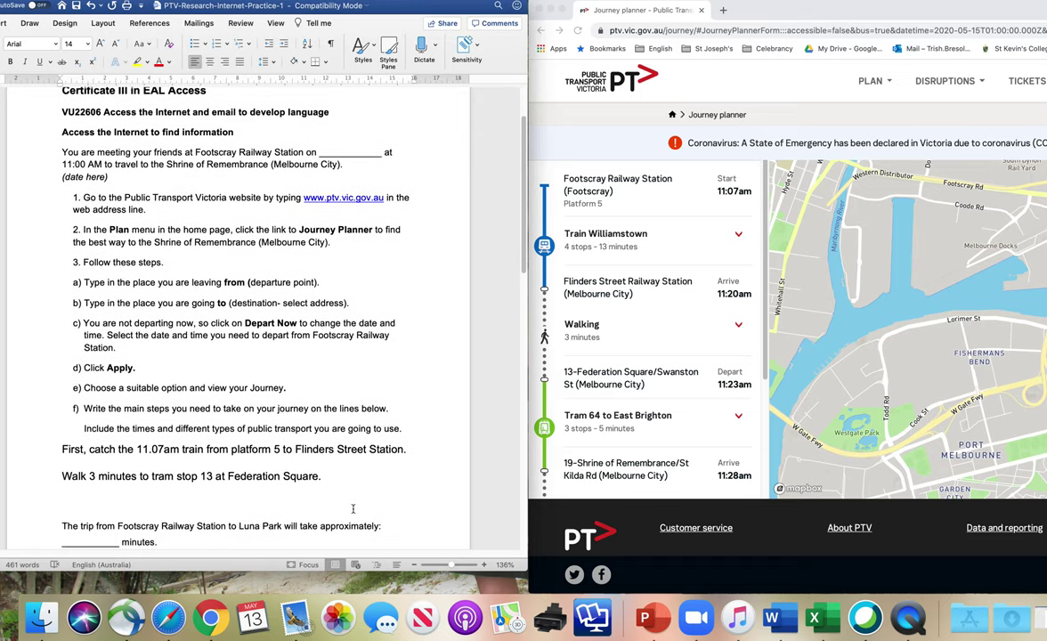
{"action": "scroll", "coordinate": [353, 508], "scroll_direction": "down", "scroll_amount": 2}
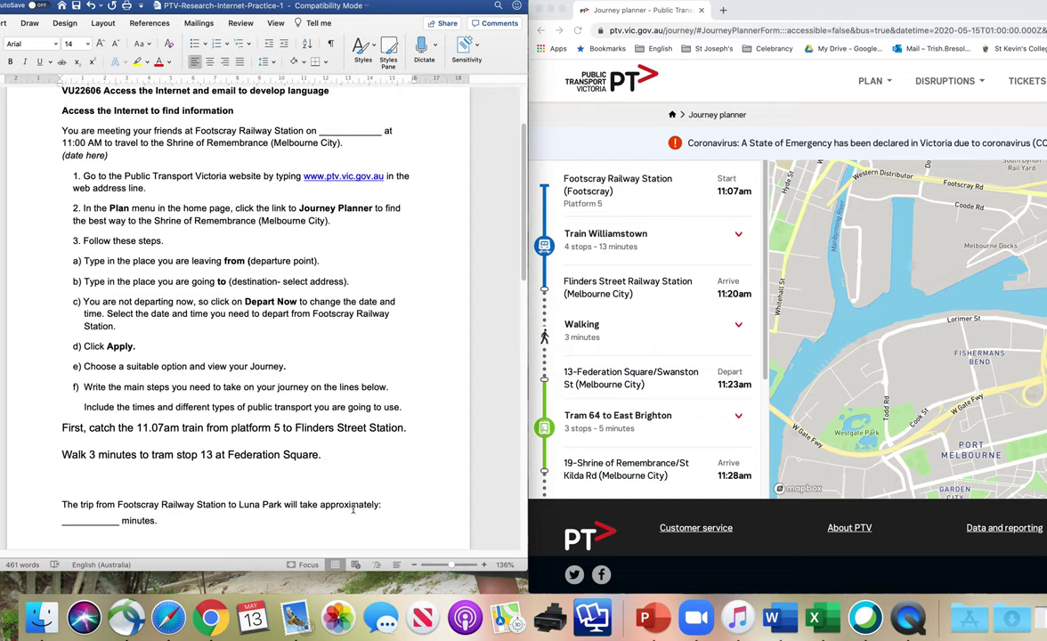
{"action": "key", "text": "Return"}
{"action": "type", "text": "Take"}
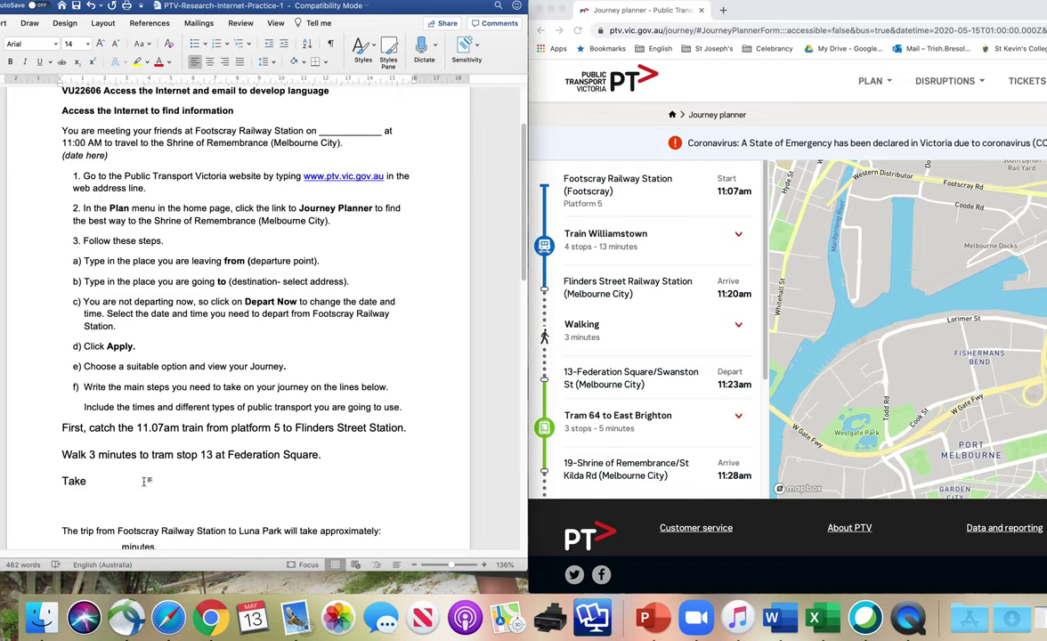
{"action": "type", "text": "Y"}
{"action": "key", "text": "BackSpace"}
{"action": "type", "text": "Tram 64 to"}
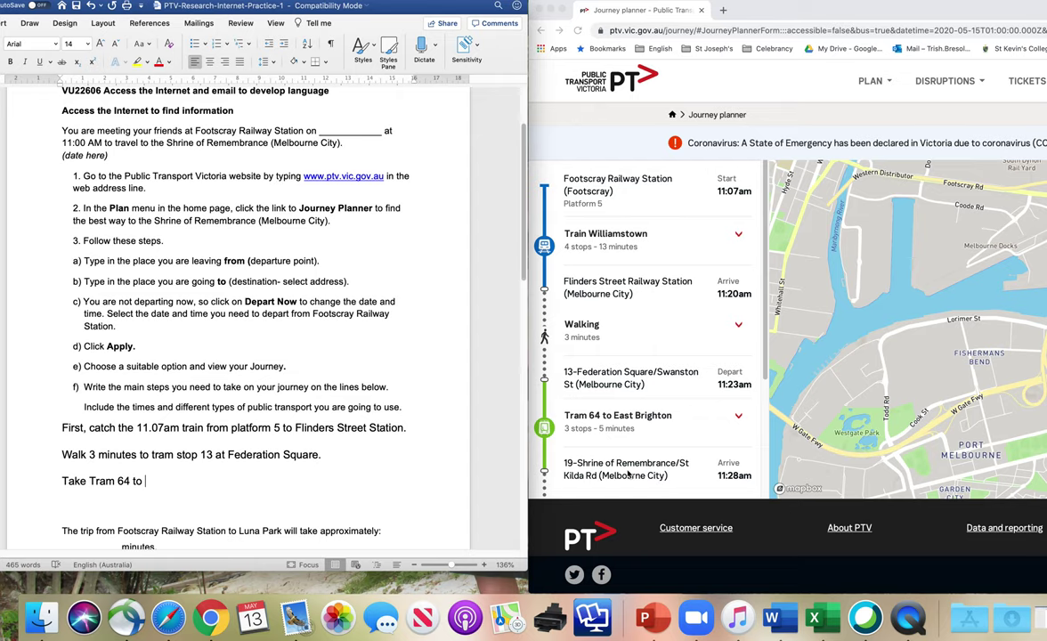
Check the tram's arrival stop in the journey details and complete the tram line with "stop 19 at Shrine of Remembrance.".
{"action": "scroll", "coordinate": [629, 470], "scroll_direction": "down", "scroll_amount": 2}
{"action": "scroll", "coordinate": [623, 454], "scroll_direction": "down", "scroll_amount": 1}
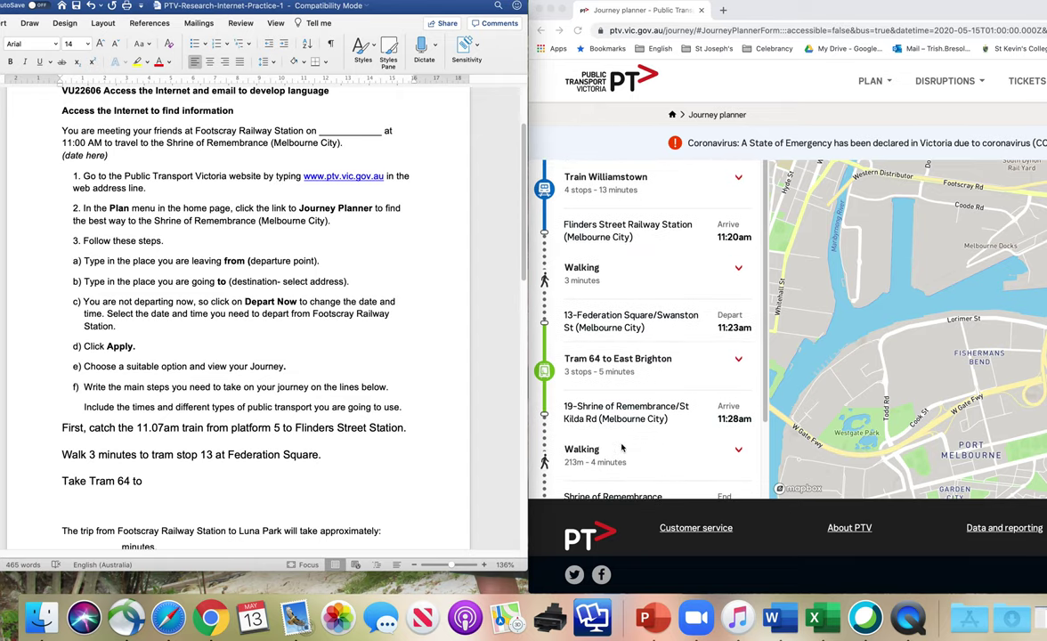
{"action": "scroll", "coordinate": [621, 448], "scroll_direction": "down", "scroll_amount": 1}
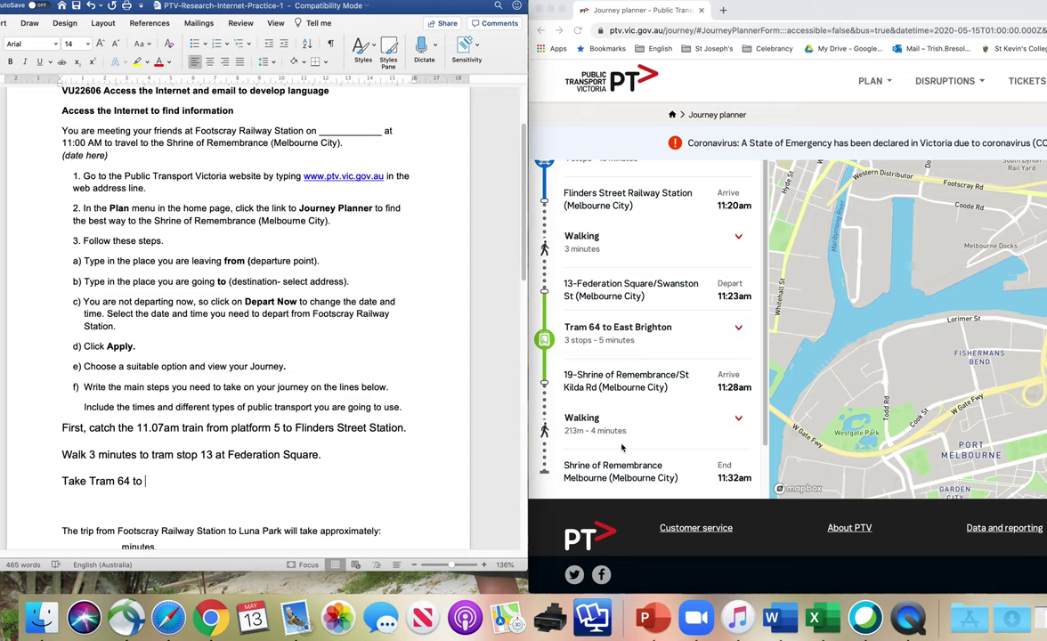
{"action": "type", "text": "sto"}
{"action": "key", "text": "BackSpace"}
{"action": "type", "text": "y"}
{"action": "key", "text": "BackSpace"}
{"action": "type", "text": "op 19 at Shrine "}
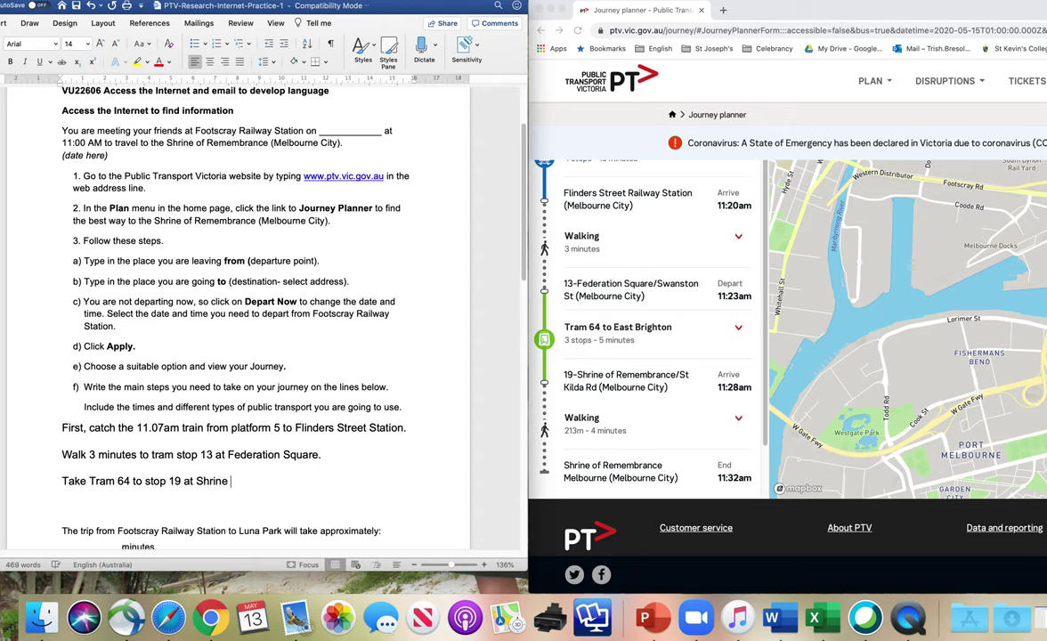
{"action": "type", "text": "of Remembrance"}
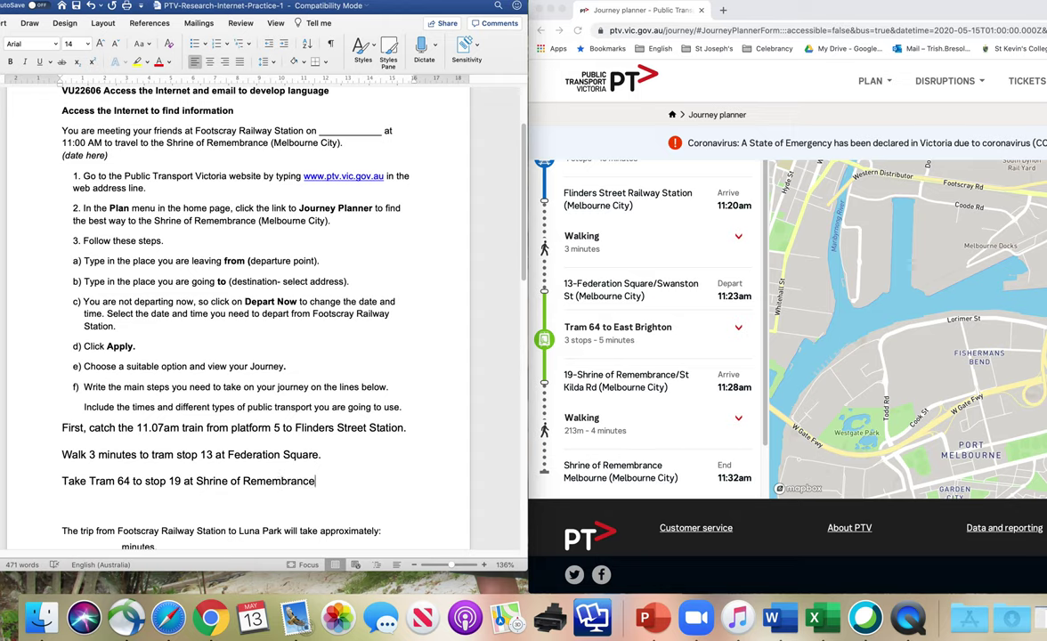
{"action": "type", "text": "."}
Extend the tram line's stop name with "/St Kilda Rd" after "Shrine of Remembrance", keeping the closing full stop.
{"action": "scroll", "coordinate": [616, 386], "scroll_direction": "down", "scroll_amount": 1}
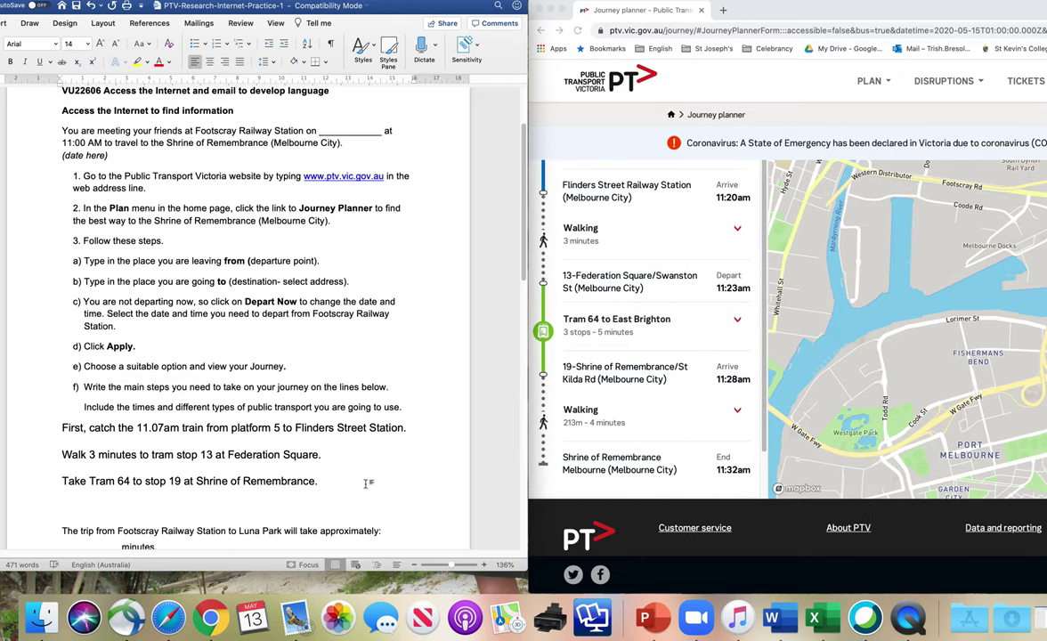
{"action": "scroll", "coordinate": [365, 484], "scroll_direction": "down", "scroll_amount": 1}
{"action": "left_click", "coordinate": [321, 459]}
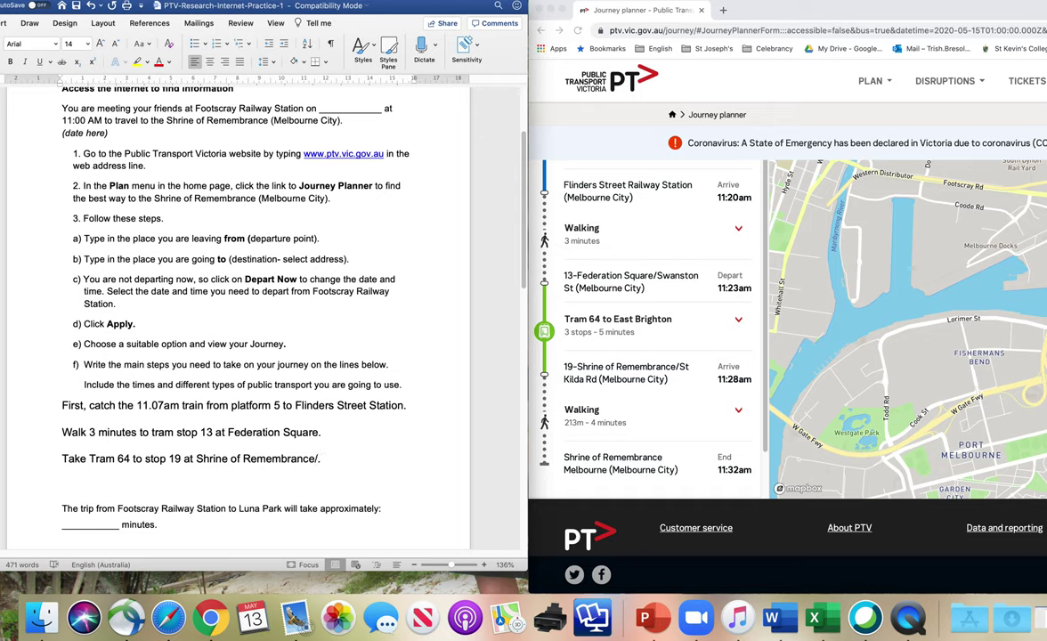
{"action": "type", "text": "/St Kiold"}
{"action": "key", "text": "BackSpace"}
{"action": "key", "text": "BackSpace"}
{"action": "key", "text": "BackSpace"}
{"action": "type", "text": "lda Rd"}
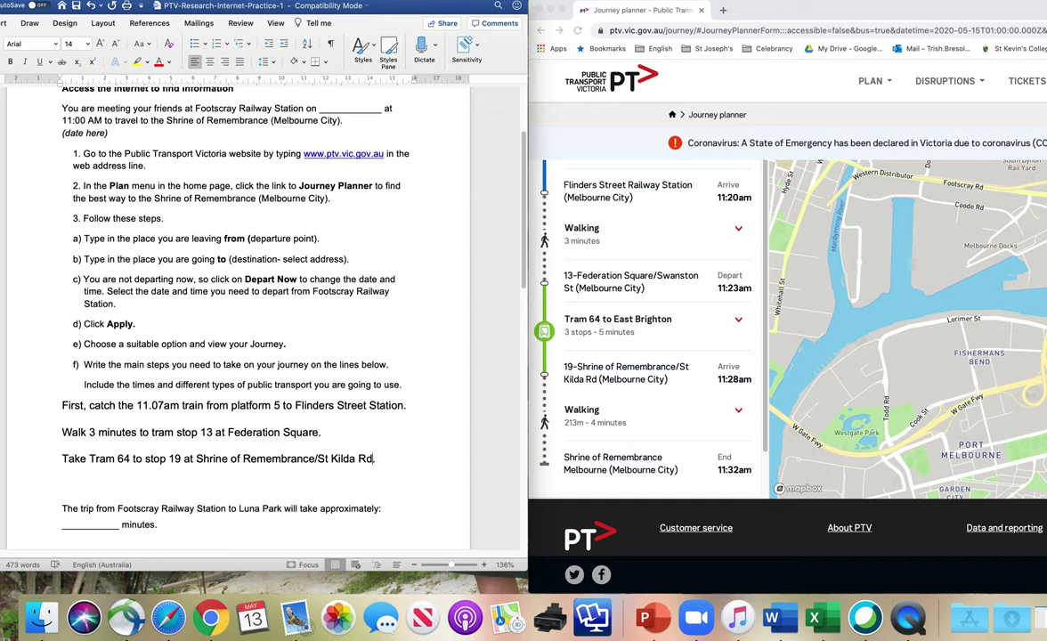
{"action": "type", "text": "."}
Insert "the" before "Shrine of Remembrance/St Kilda Rd" in the tram line.
{"action": "scroll", "coordinate": [385, 477], "scroll_direction": "down", "scroll_amount": 1}
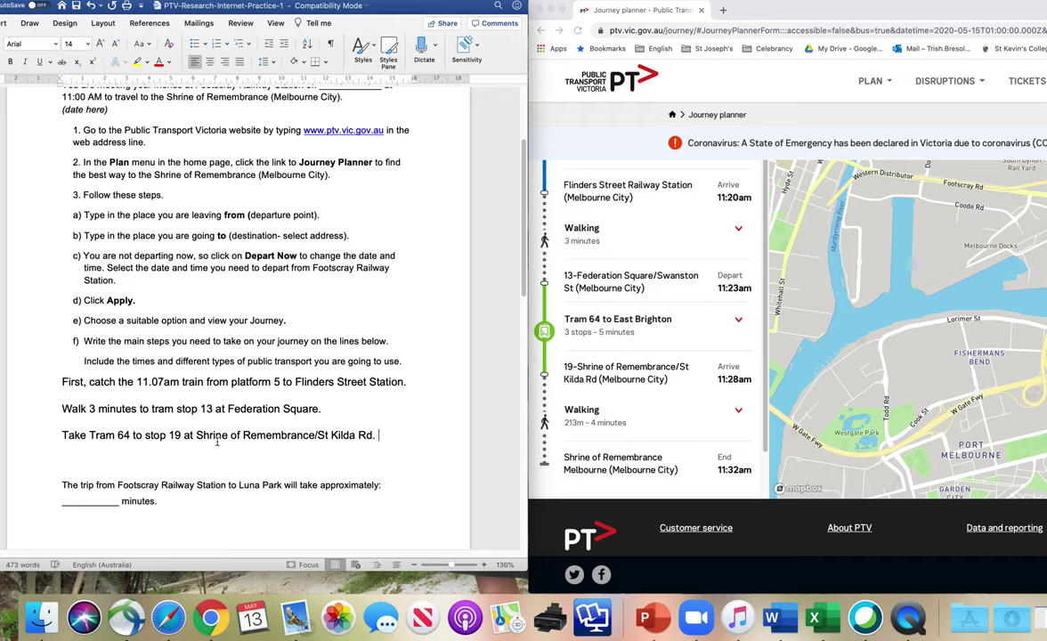
{"action": "left_click", "coordinate": [197, 434]}
{"action": "type", "text": "the"}
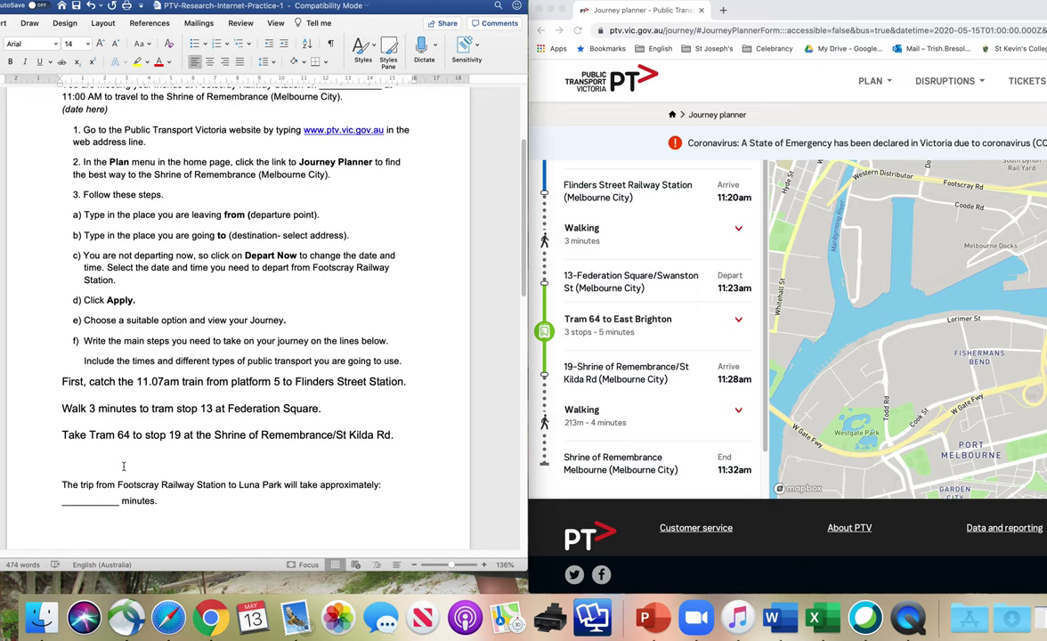
{"action": "left_click", "coordinate": [400, 433]}
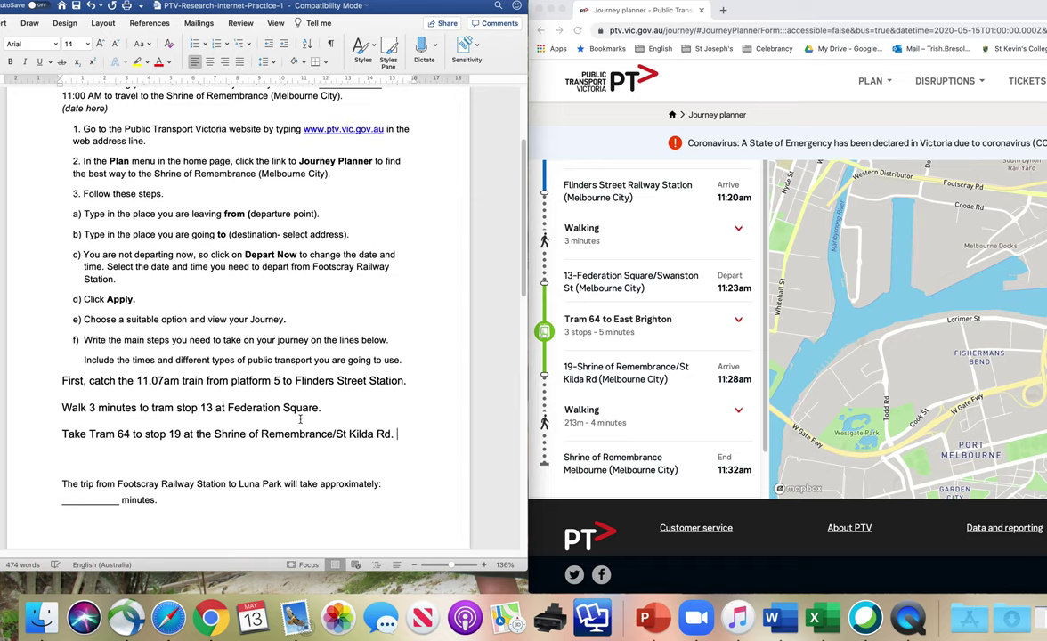
Delete "the" before "Shrine" in the tram line and enter it again.
{"action": "scroll", "coordinate": [245, 388], "scroll_direction": "up", "scroll_amount": 1}
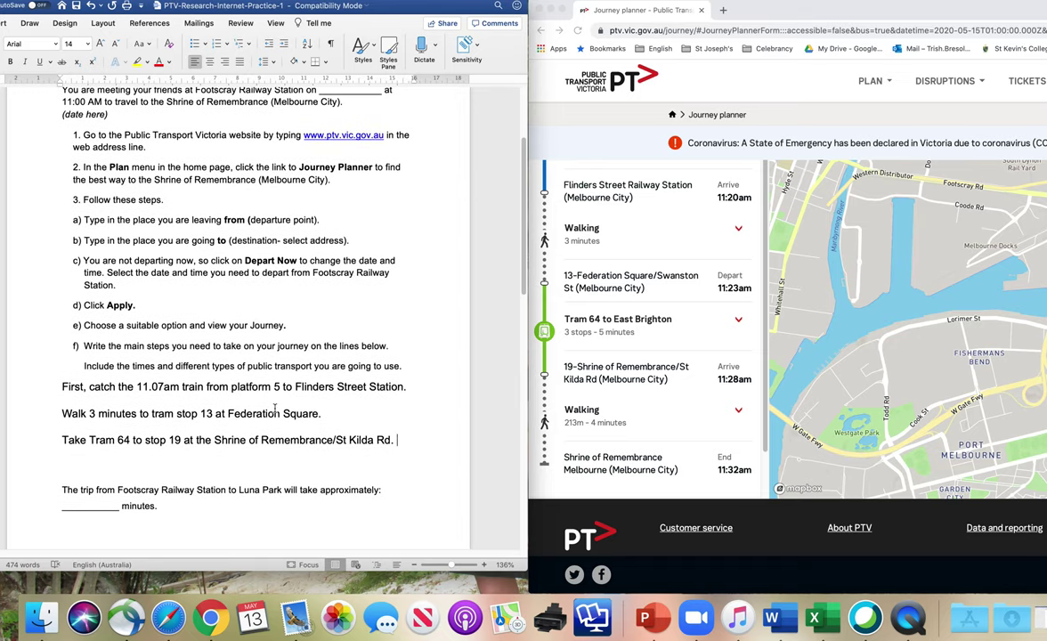
{"action": "scroll", "coordinate": [358, 464], "scroll_direction": "down", "scroll_amount": 2}
{"action": "scroll", "coordinate": [258, 427], "scroll_direction": "down", "scroll_amount": 1}
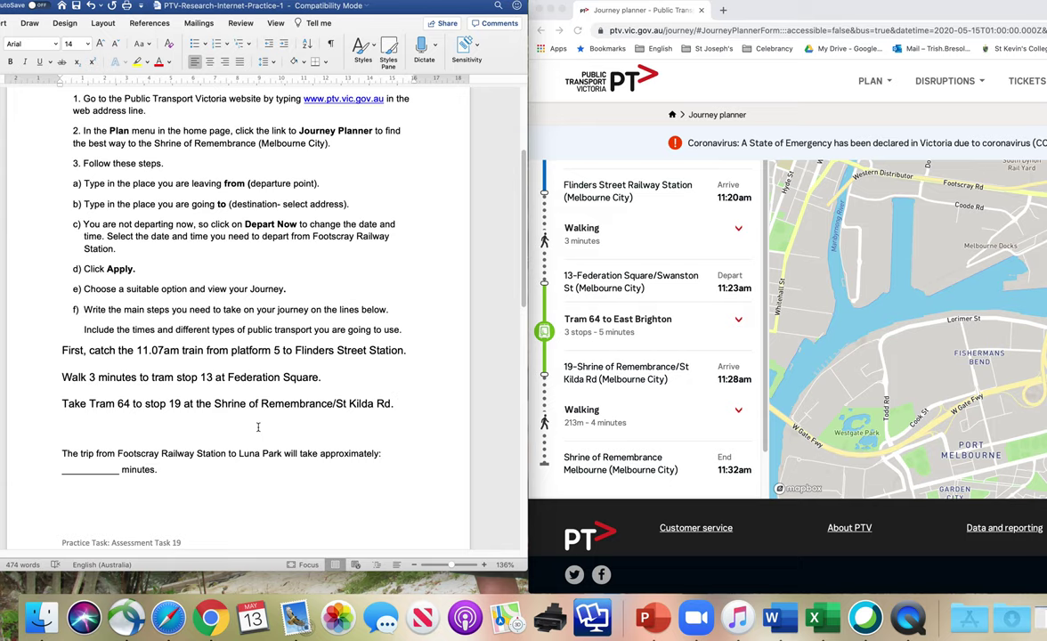
{"action": "scroll", "coordinate": [258, 427], "scroll_direction": "down", "scroll_amount": 1}
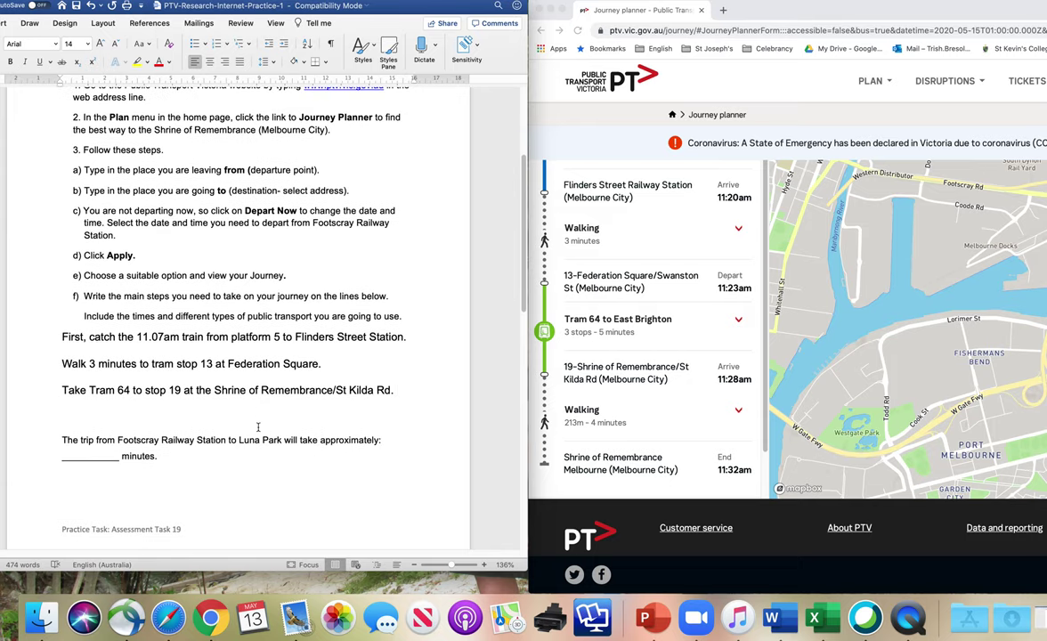
{"action": "scroll", "coordinate": [258, 422], "scroll_direction": "down", "scroll_amount": 1}
{"action": "left_click", "coordinate": [213, 385]}
{"action": "key", "text": "BackSpace"}
{"action": "key", "text": "BackSpace"}
{"action": "key", "text": "BackSpace"}
{"action": "key", "text": "BackSpace"}
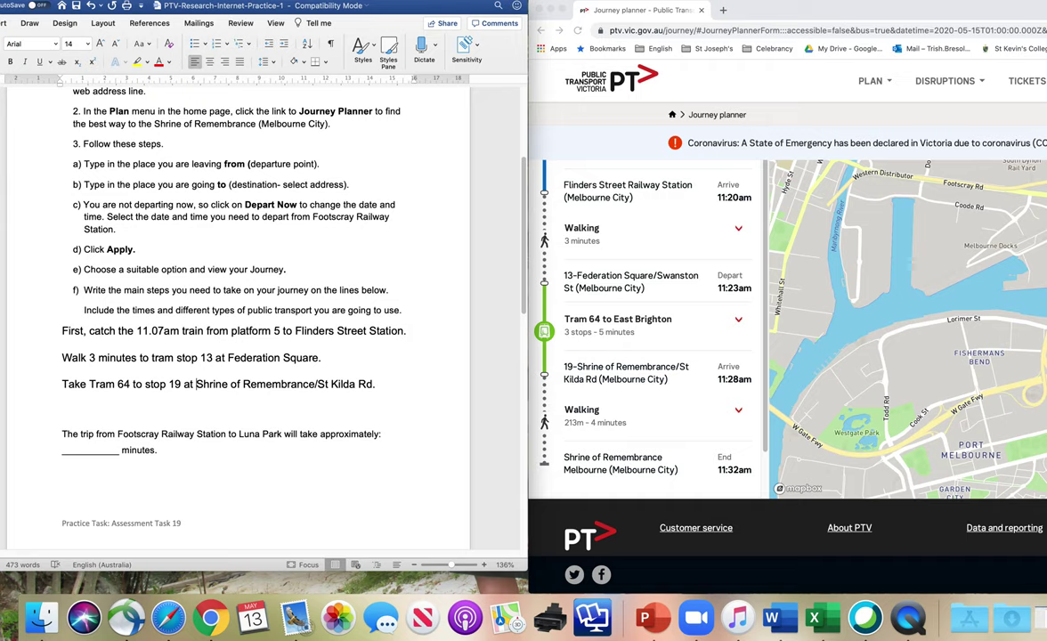
{"action": "type", "text": "the"}
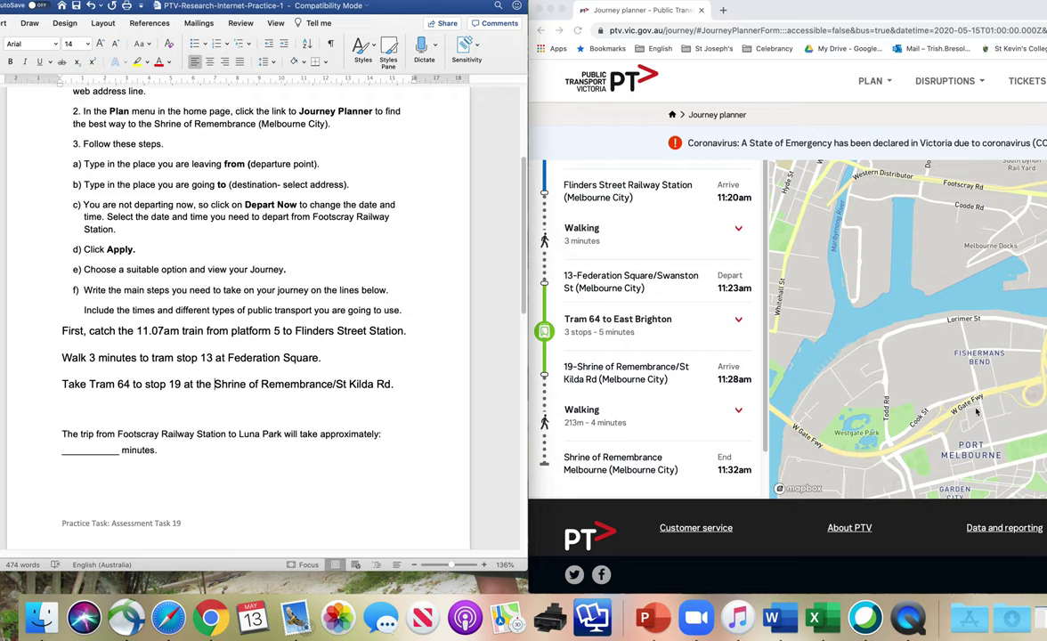
Insert "(tram)" in brackets before "stop 19" in the tram line.
{"action": "scroll", "coordinate": [165, 398], "scroll_direction": "down", "scroll_amount": 1}
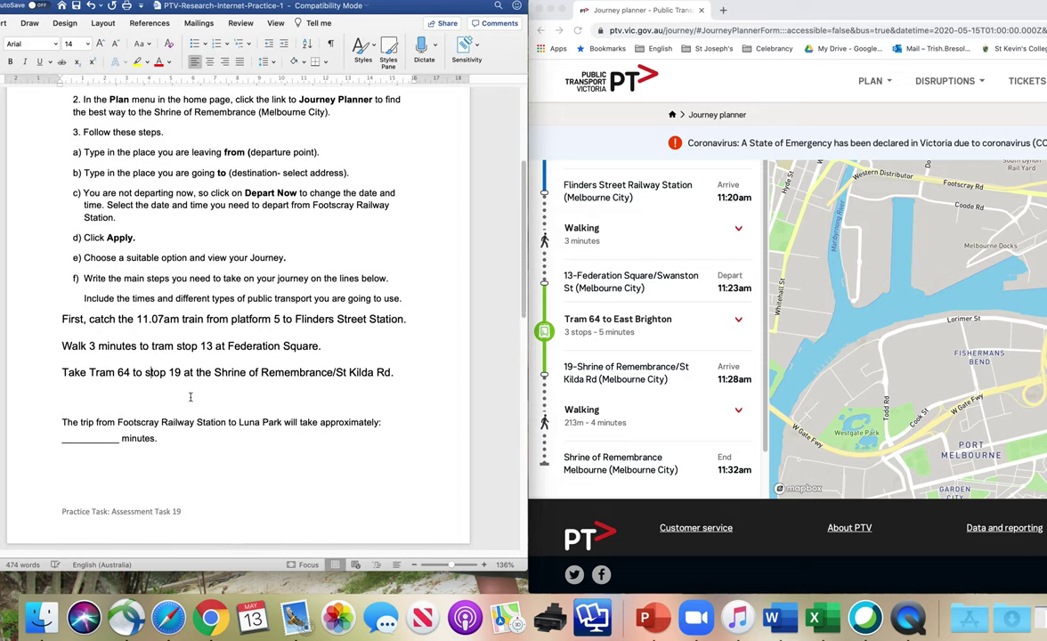
{"action": "left_click", "coordinate": [145, 372]}
{"action": "type", "text": "tram"}
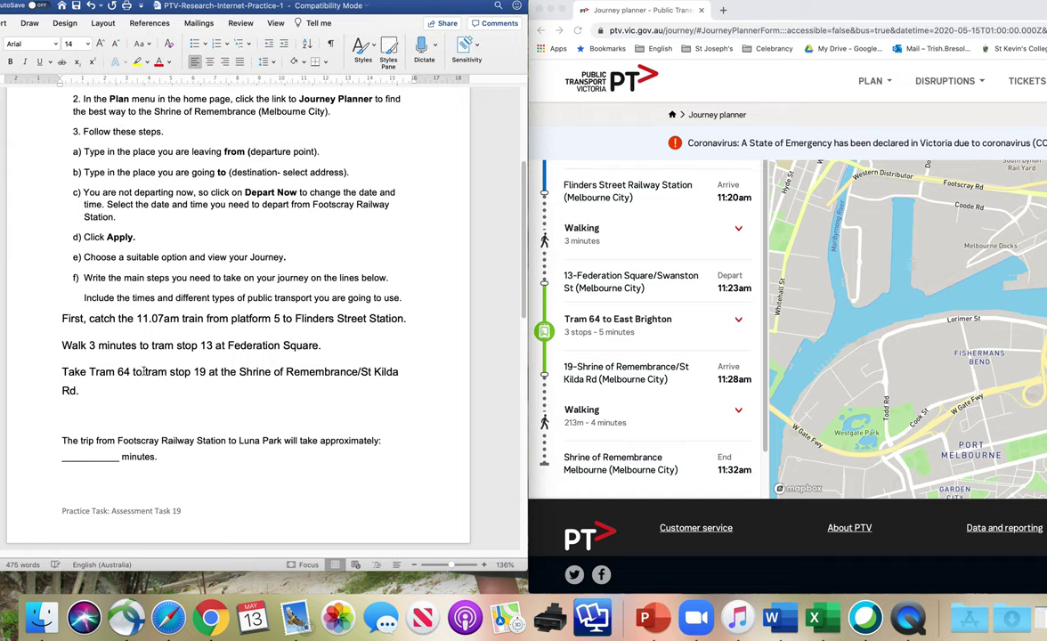
{"action": "left_click", "coordinate": [146, 372]}
{"action": "type", "text": "("}
{"action": "left_click", "coordinate": [171, 372]}
{"action": "type", "text": ")"}
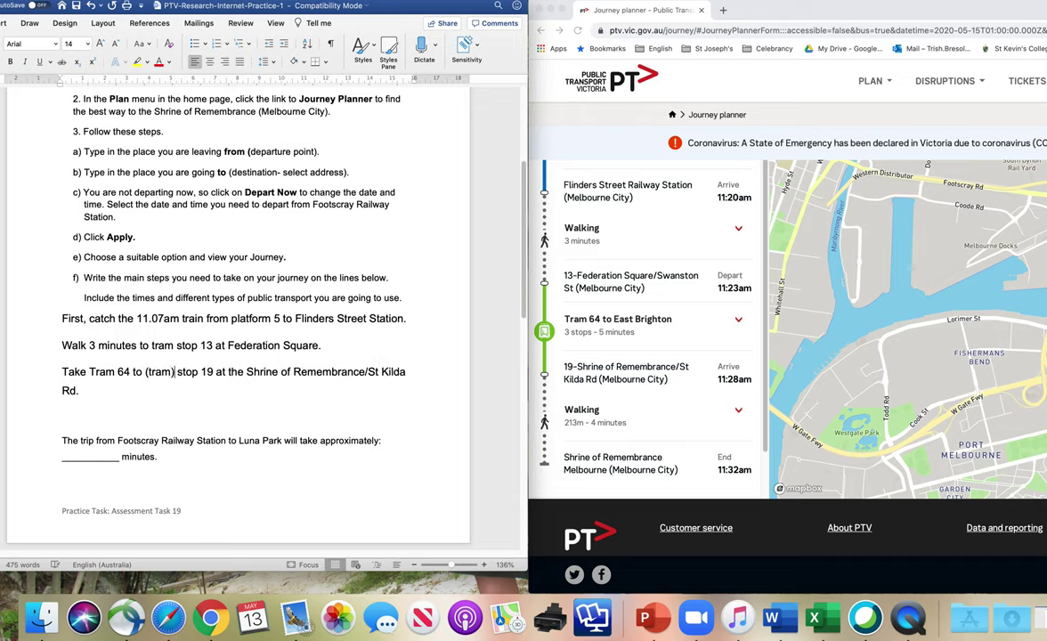
Add a new answer line below the tram line reading "Walk 4 minutes to the Shrine of Remembrance.".
{"action": "scroll", "coordinate": [142, 378], "scroll_direction": "down", "scroll_amount": 1}
{"action": "left_click", "coordinate": [96, 364]}
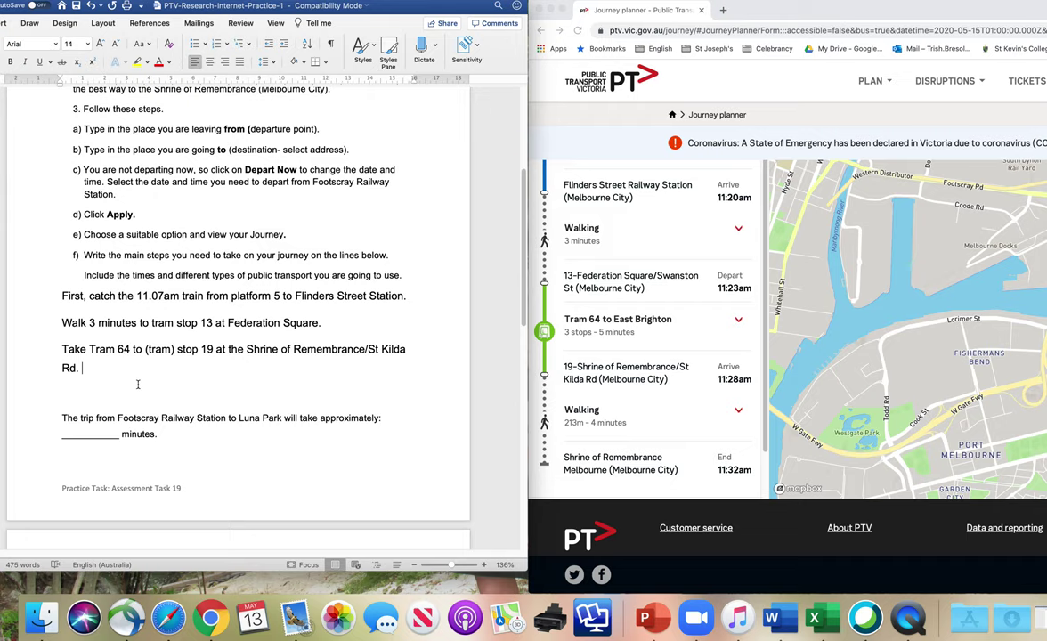
{"action": "key", "text": "Return"}
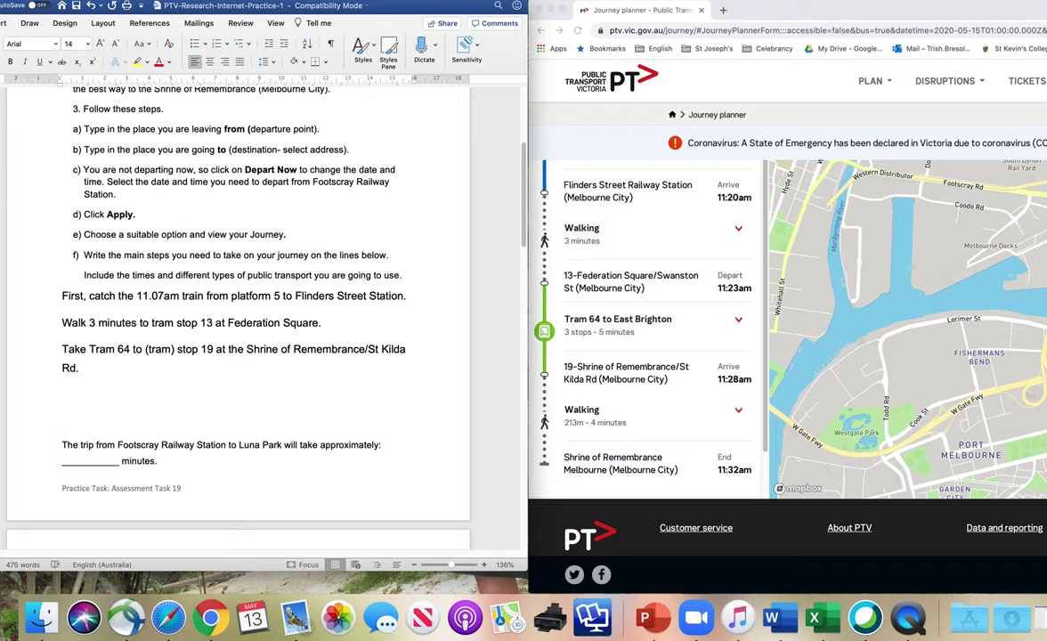
{"action": "type", "text": "Walk 4 minutes to the Shrine of "}
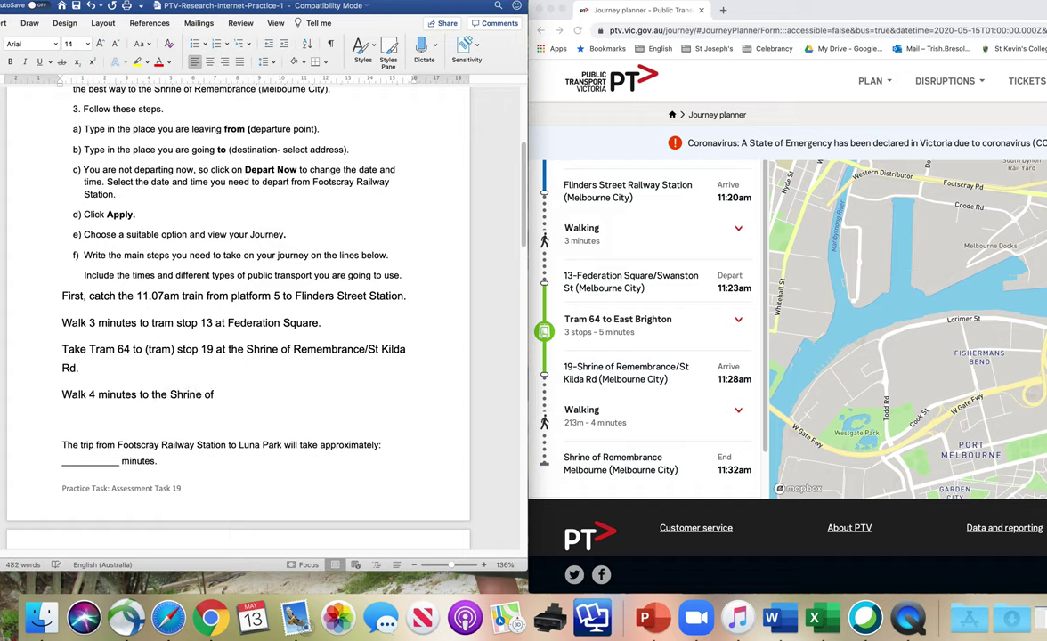
{"action": "type", "text": "Remembrance."}
Review the final walk's directions and Tram 64's intermediate stops in the journey details, collapsing both again.
{"action": "left_click", "coordinate": [738, 412]}
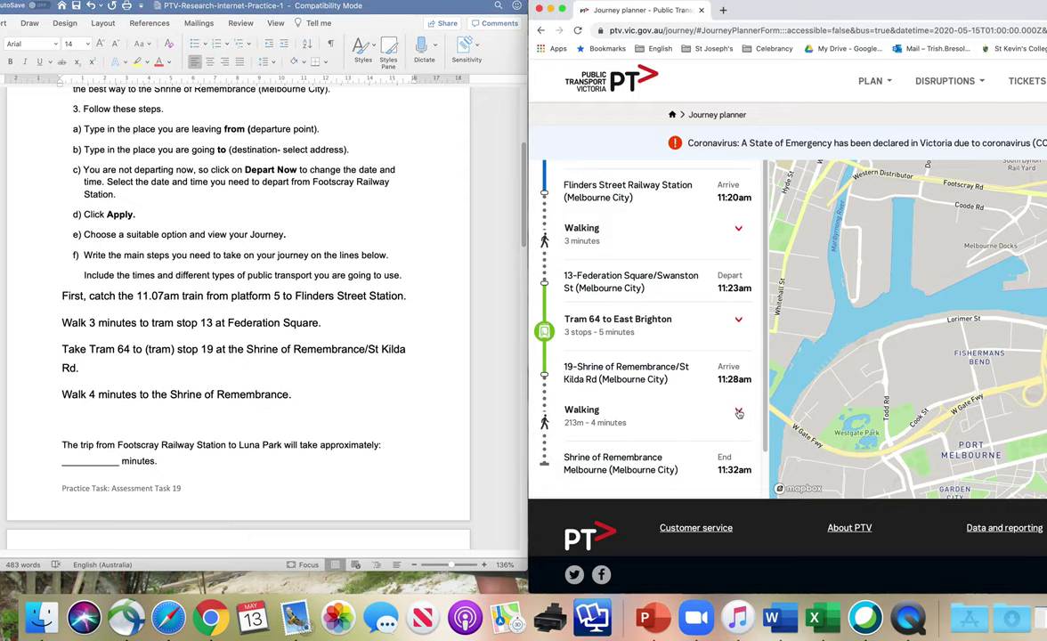
{"action": "scroll", "coordinate": [633, 354], "scroll_direction": "down", "scroll_amount": 3}
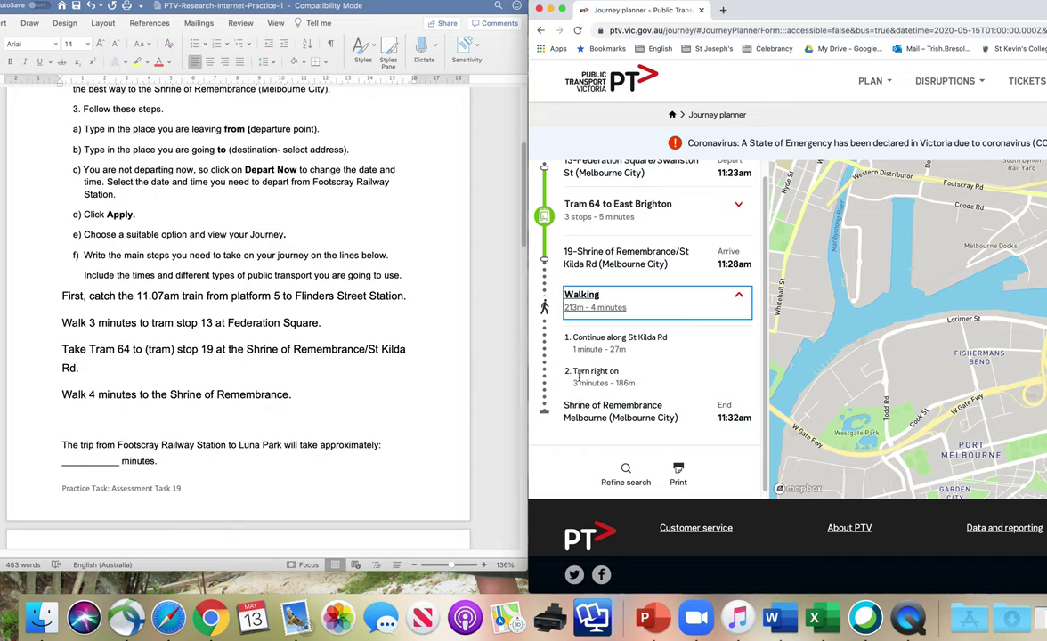
{"action": "left_click", "coordinate": [712, 292]}
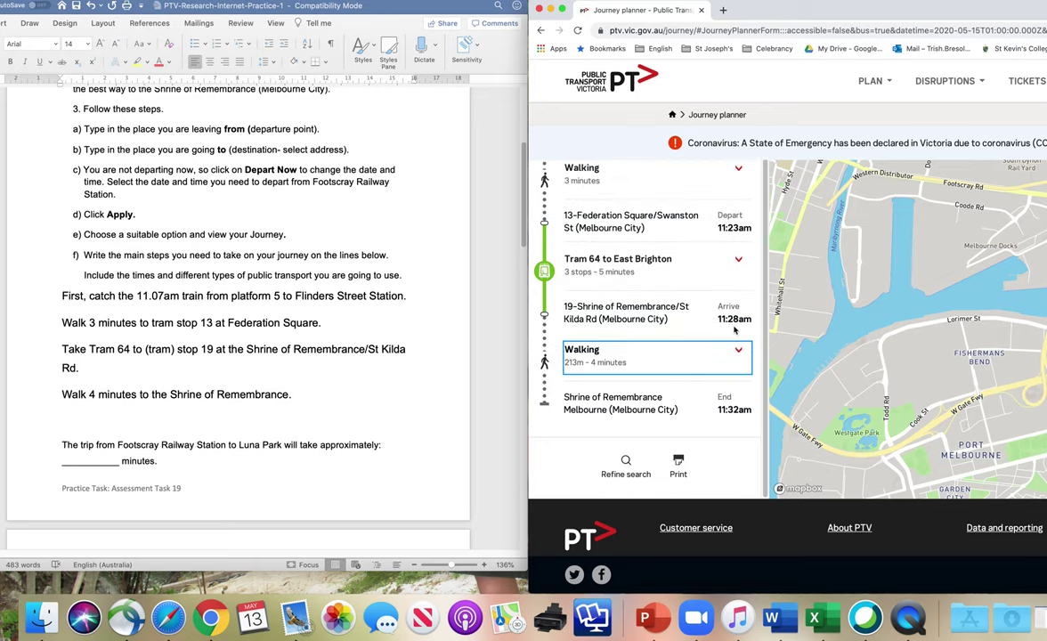
{"action": "left_click", "coordinate": [738, 261]}
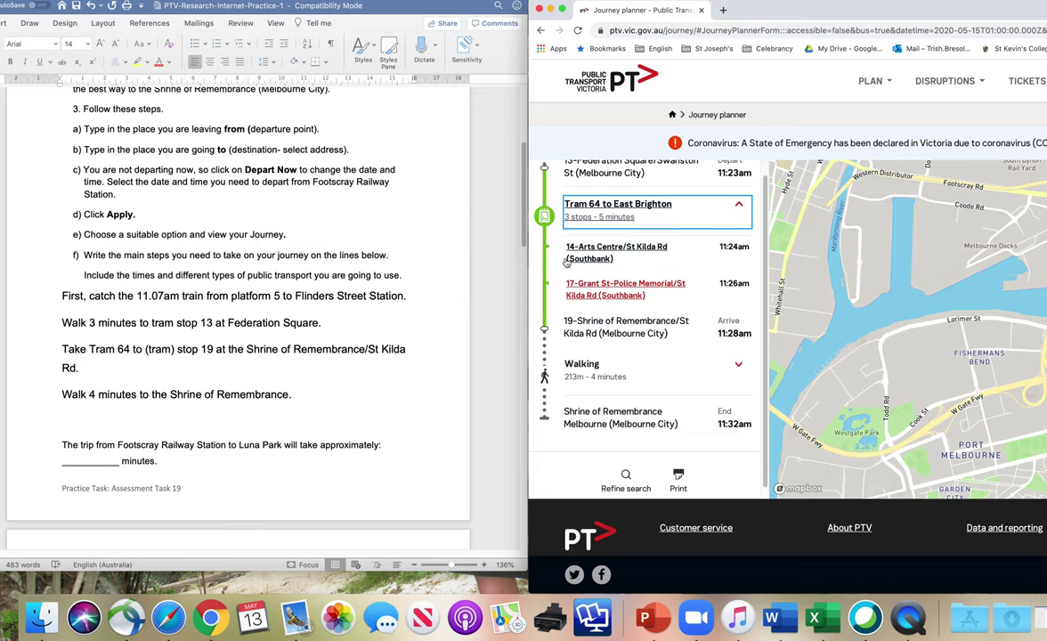
{"action": "left_click", "coordinate": [739, 205]}
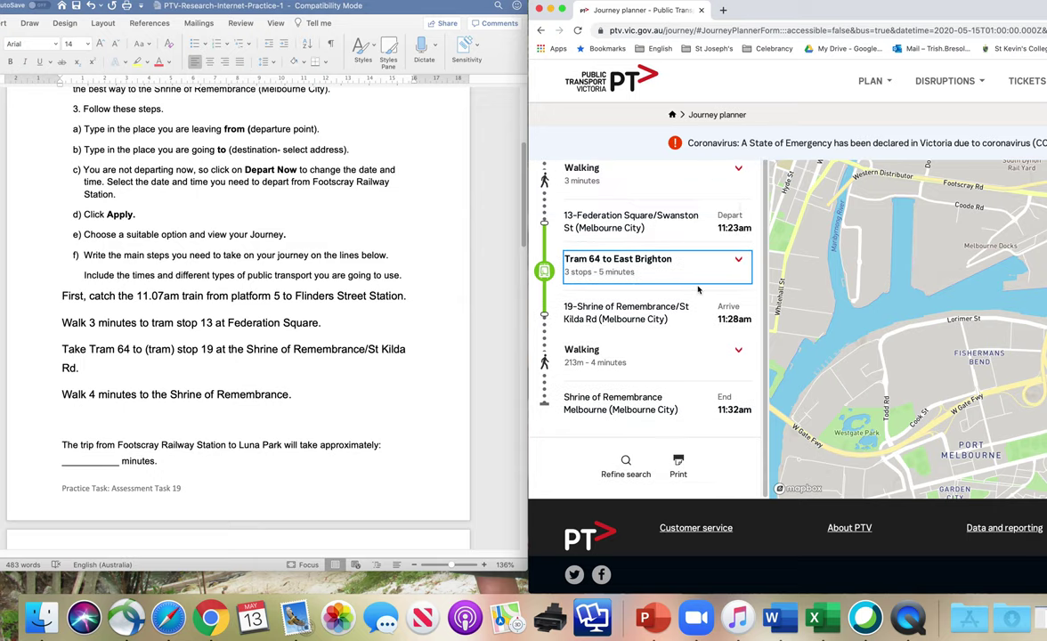
Begin the Federation Square walking line with "Then" and change "Walk" to lowercase "walk".
{"action": "scroll", "coordinate": [673, 310], "scroll_direction": "down", "scroll_amount": 1}
{"action": "scroll", "coordinate": [285, 332], "scroll_direction": "down", "scroll_amount": 1}
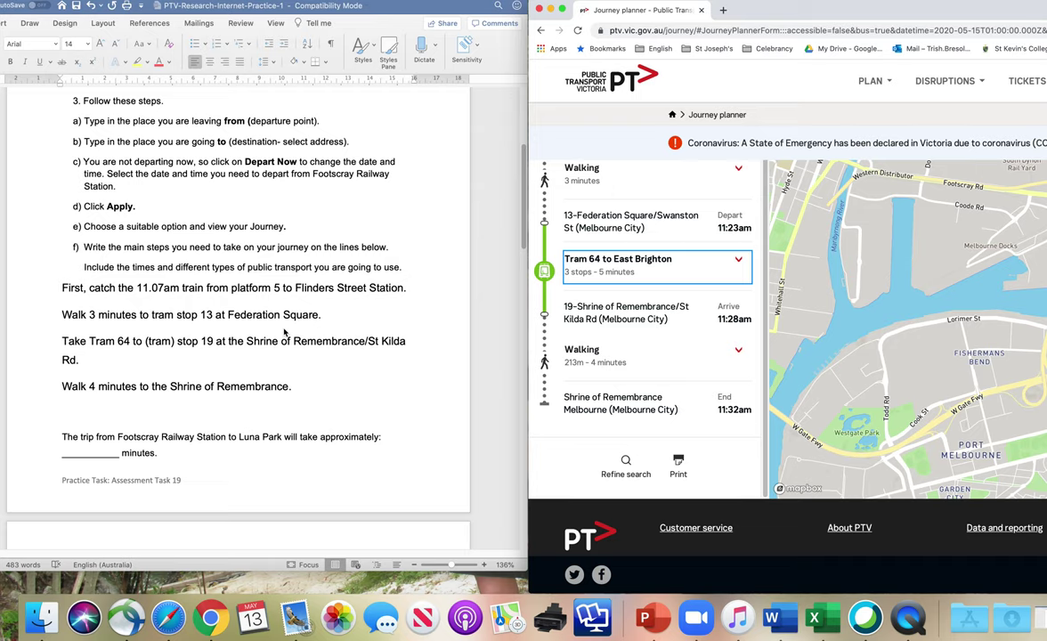
{"action": "scroll", "coordinate": [285, 332], "scroll_direction": "down", "scroll_amount": 3}
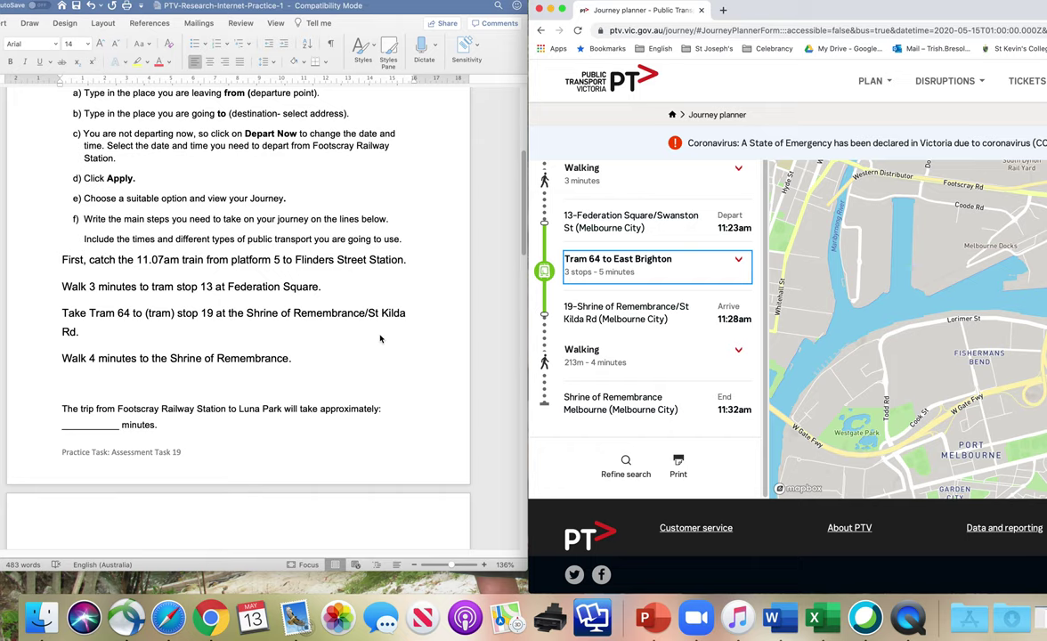
{"action": "scroll", "coordinate": [380, 336], "scroll_direction": "down", "scroll_amount": 1}
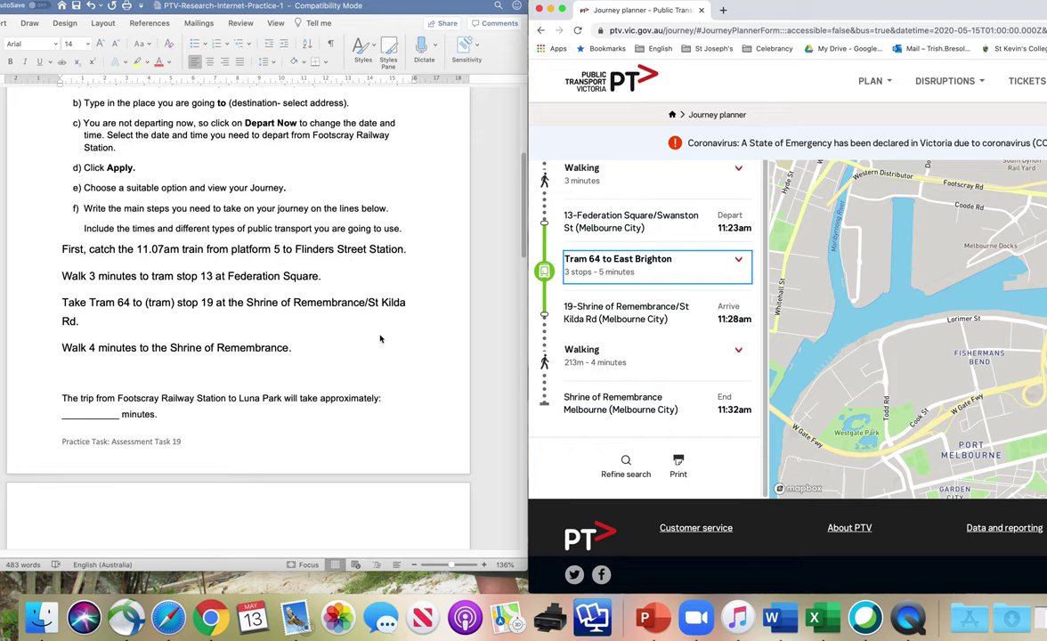
{"action": "scroll", "coordinate": [379, 338], "scroll_direction": "down", "scroll_amount": 2}
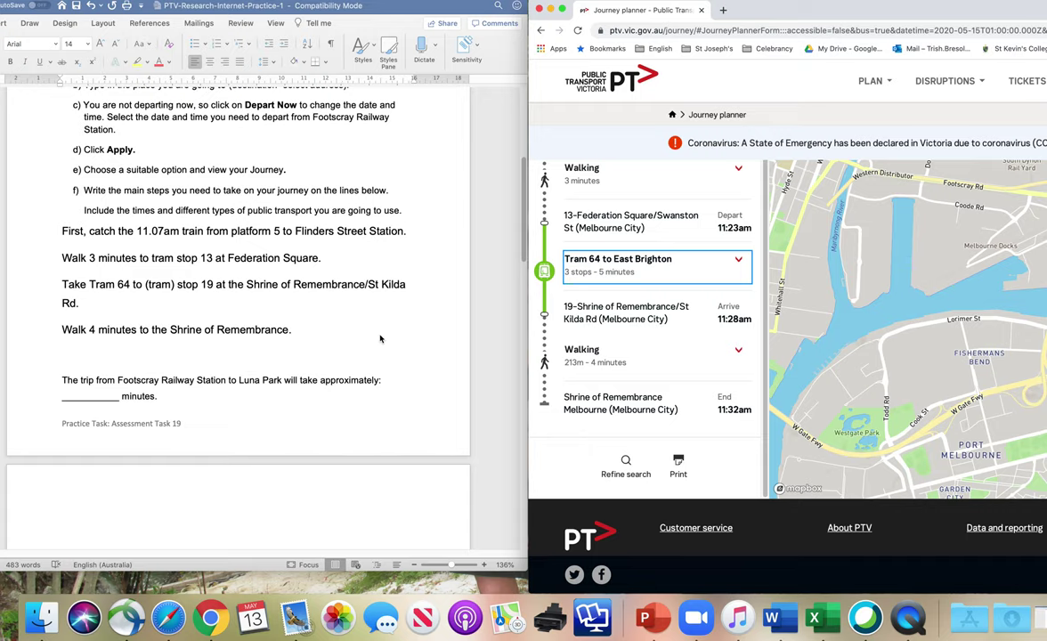
{"action": "scroll", "coordinate": [380, 338], "scroll_direction": "up", "scroll_amount": 3}
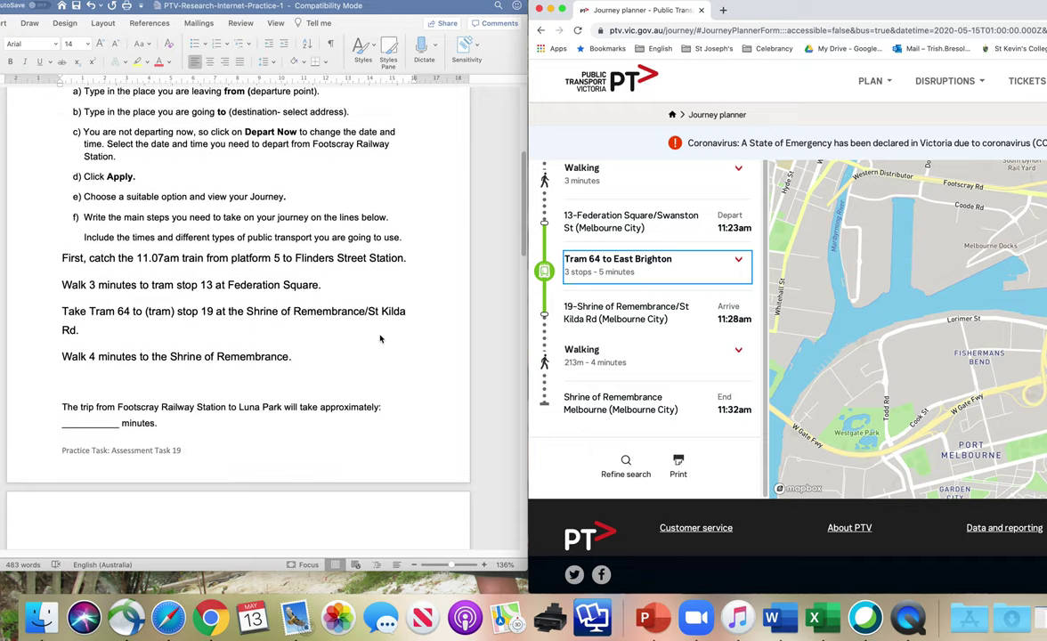
{"action": "left_click", "coordinate": [89, 298]}
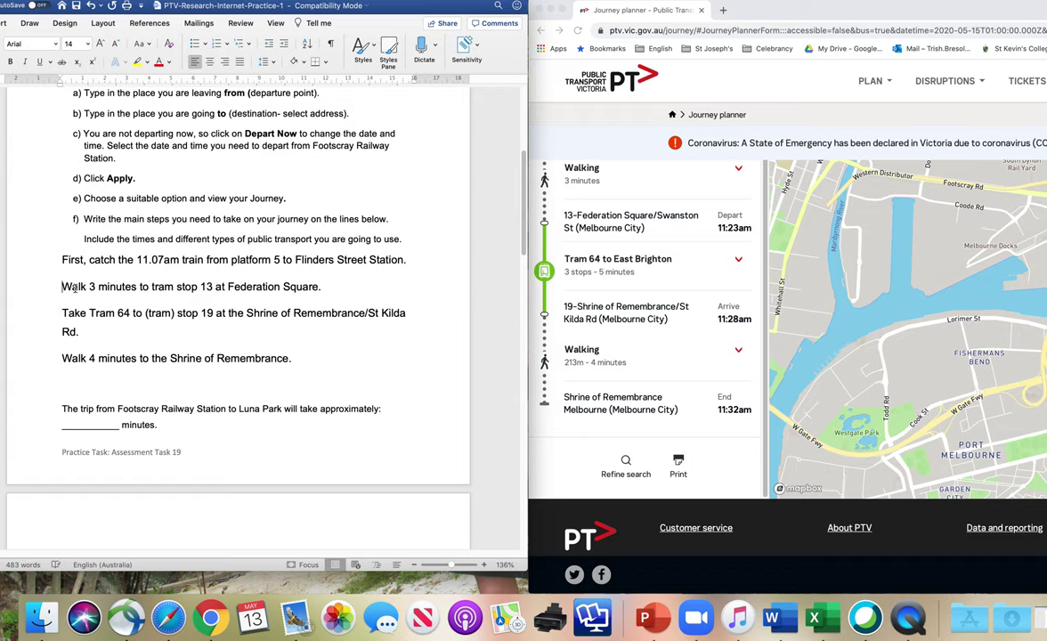
{"action": "left_click", "coordinate": [61, 286]}
{"action": "type", "text": "The"}
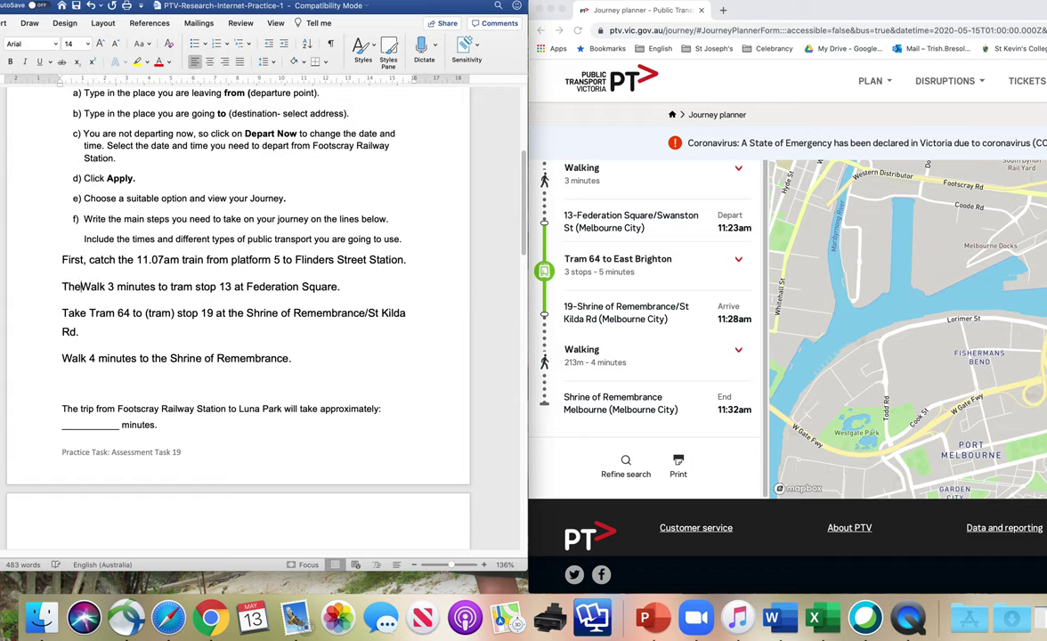
{"action": "type", "text": "n"}
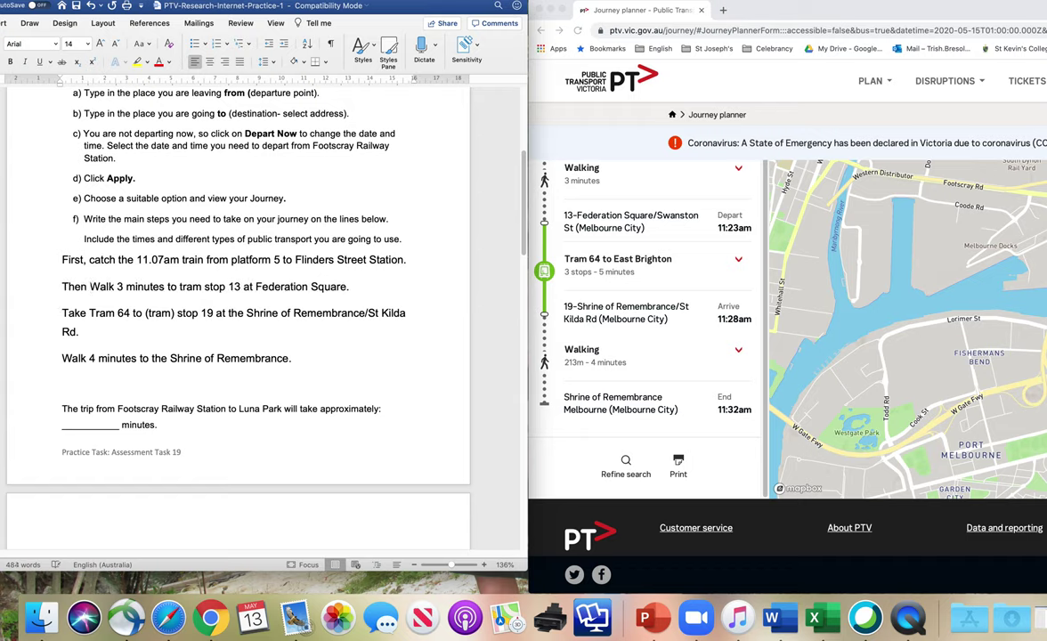
{"action": "key", "text": "Delete"}
{"action": "type", "text": "w"}
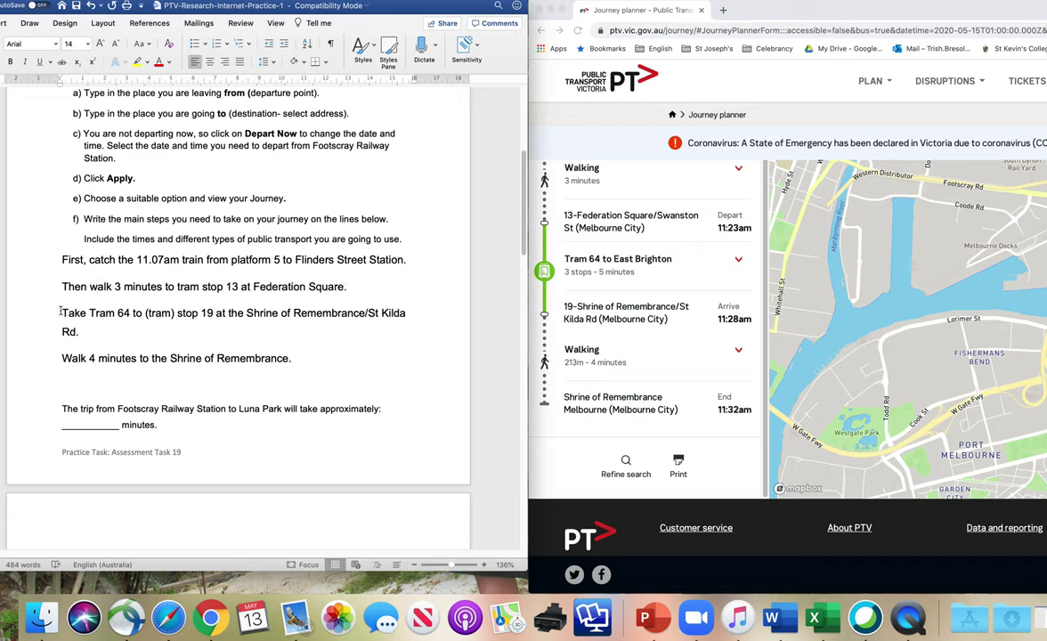
Begin the tram line with "Next," and change "Take" to lowercase "take".
{"action": "left_click", "coordinate": [60, 312]}
{"action": "type", "text": "nEXT"}
{"action": "key", "text": "BackSpace"}
{"action": "key", "text": "BackSpace"}
{"action": "key", "text": "BackSpace"}
{"action": "key", "text": "BackSpace"}
{"action": "type", "text": "Next"}
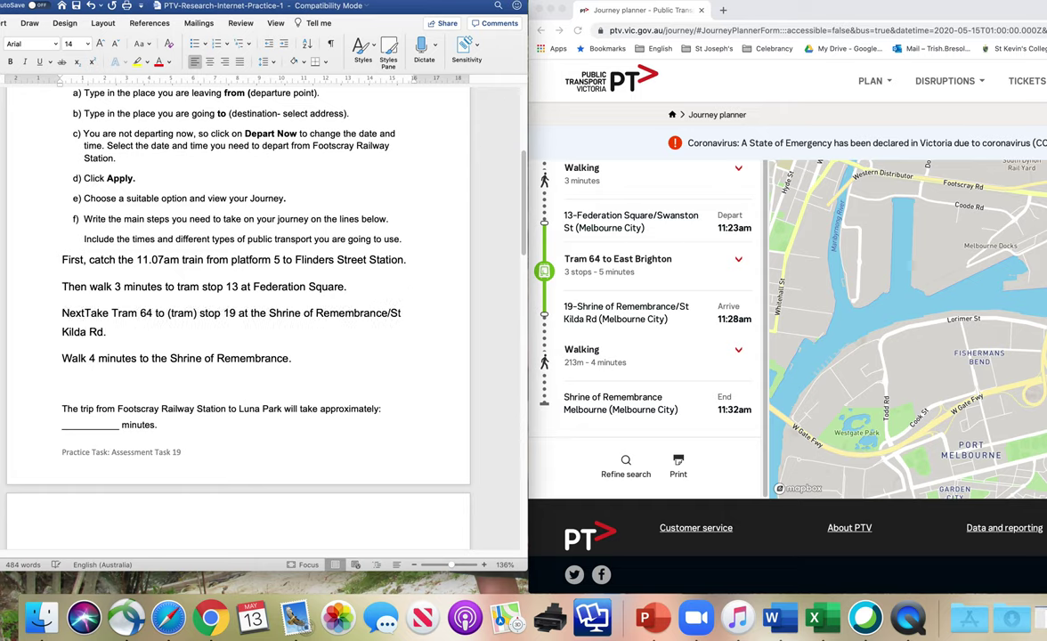
{"action": "type", "text": ","}
{"action": "key", "text": "Delete"}
{"action": "type", "text": "t"}
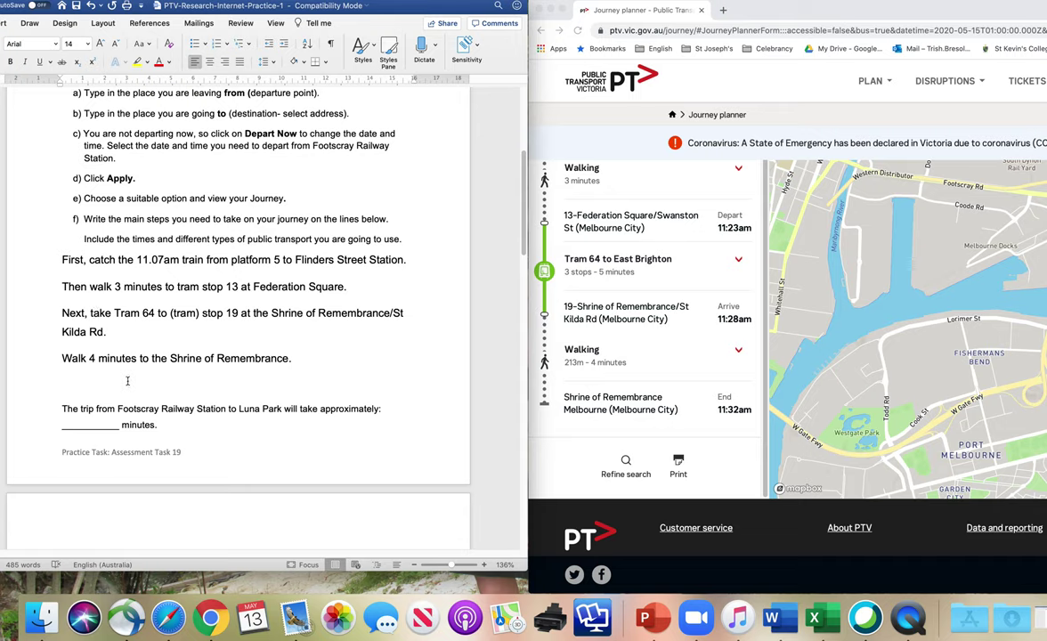
Begin the last walking line with "Finally," and change "Walk" to lowercase "walk".
{"action": "left_click", "coordinate": [62, 358]}
{"action": "type", "text": "Finally"}
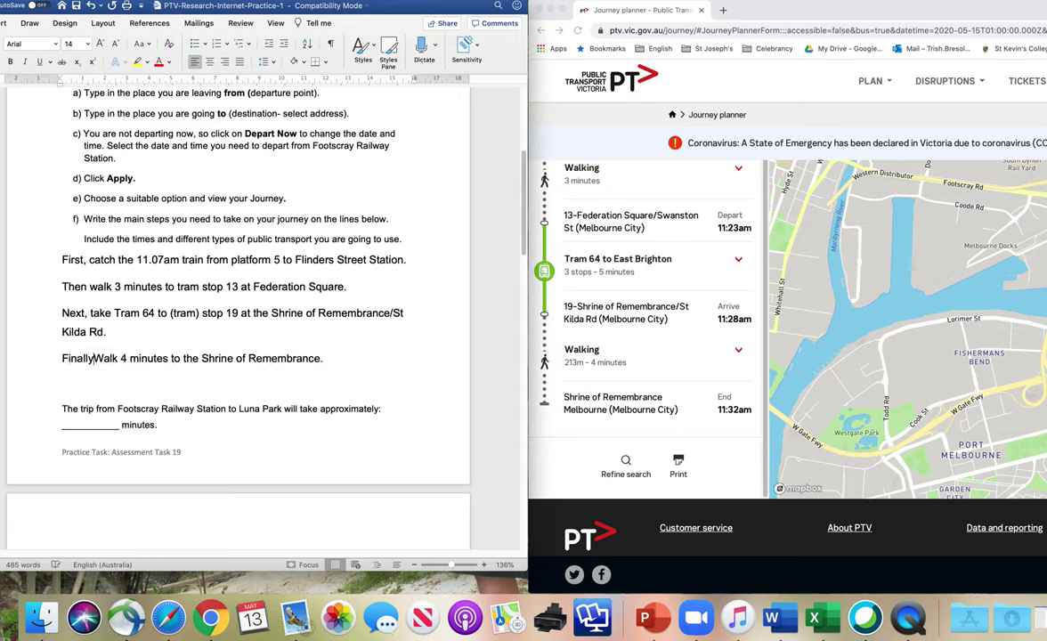
{"action": "type", "text": ","}
{"action": "key", "text": "BackSpace"}
{"action": "type", "text": "w"}
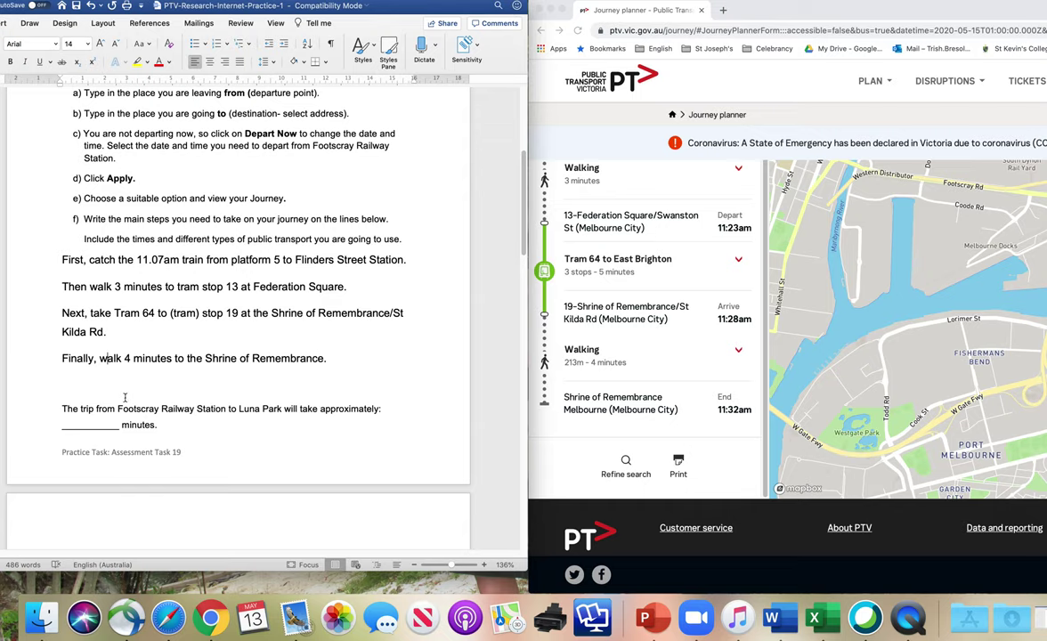
Examine each train, walking and tram leg of the Shrine of Remembrance journey against the steps written in the worksheet.
{"action": "scroll", "coordinate": [630, 242], "scroll_direction": "up", "scroll_amount": 5}
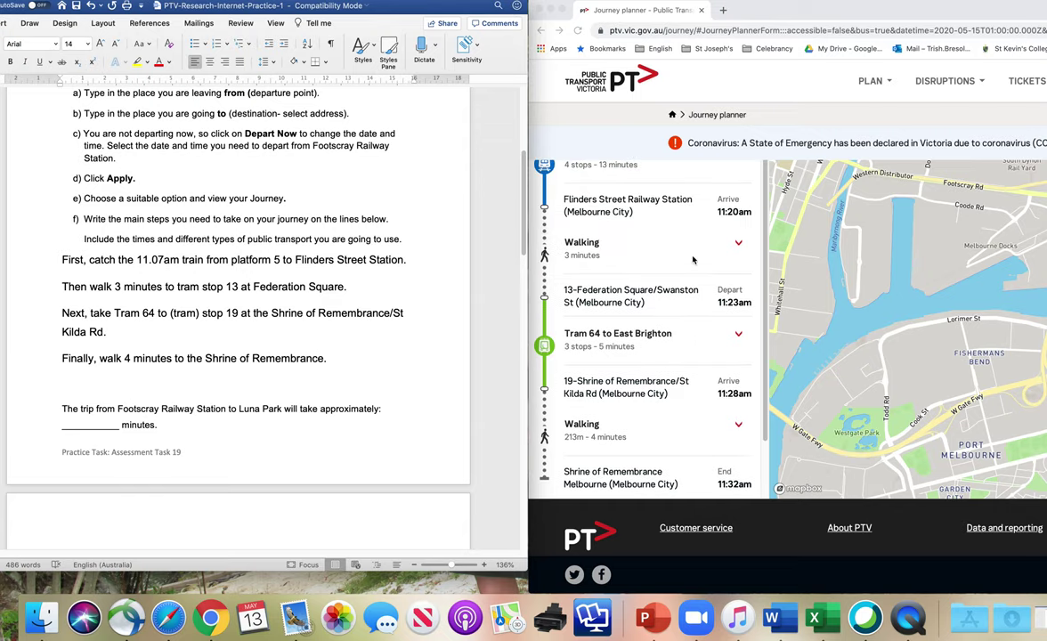
{"action": "scroll", "coordinate": [630, 242], "scroll_direction": "up", "scroll_amount": 2}
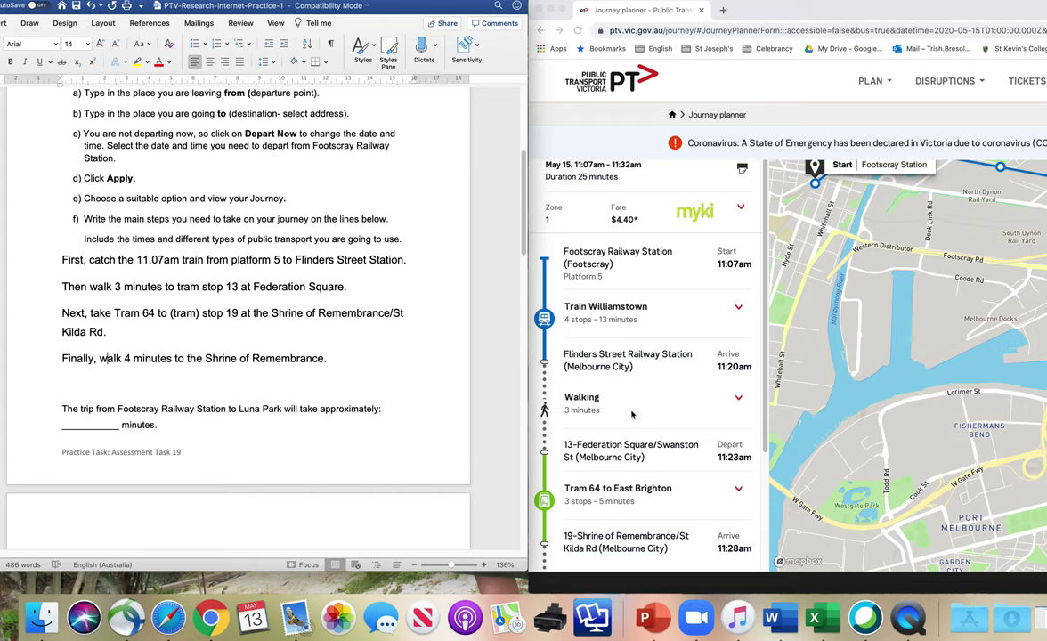
{"action": "scroll", "coordinate": [587, 381], "scroll_direction": "down", "scroll_amount": 2}
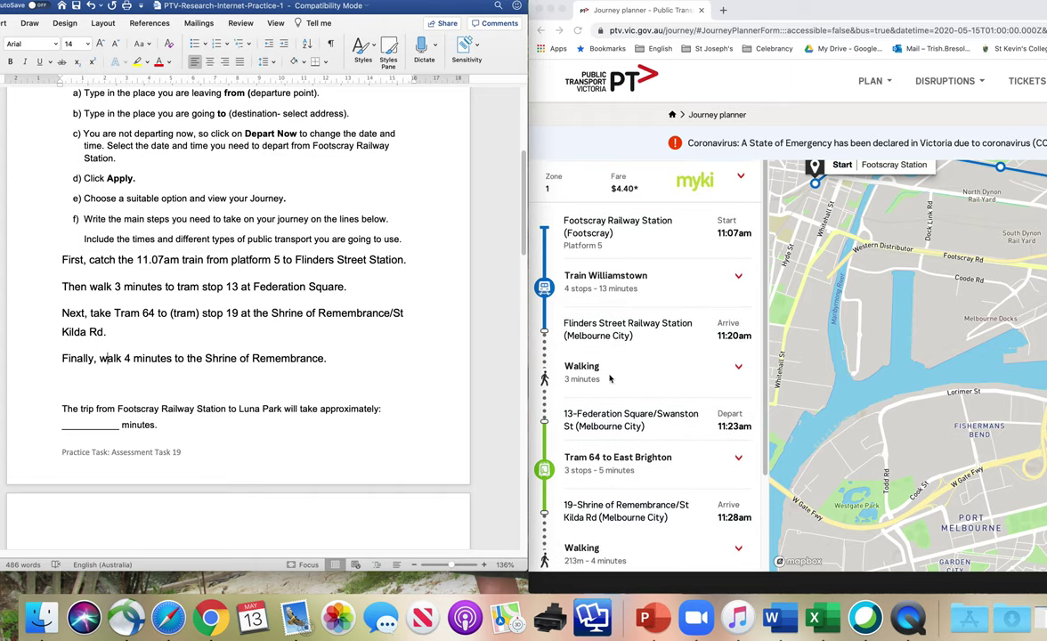
{"action": "scroll", "coordinate": [567, 391], "scroll_direction": "down", "scroll_amount": 3}
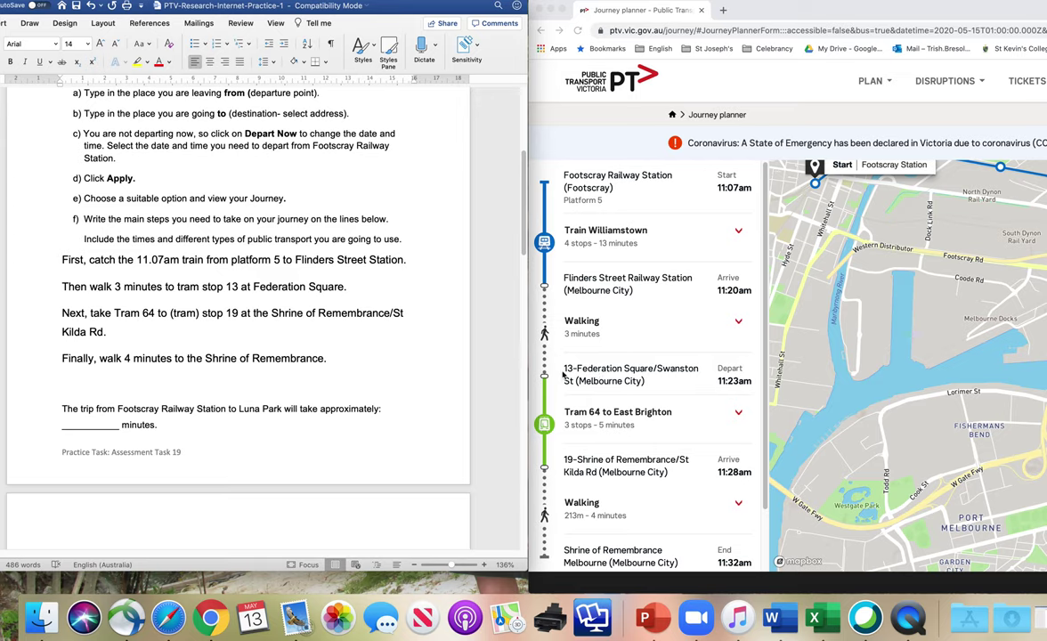
{"action": "scroll", "coordinate": [650, 425], "scroll_direction": "down", "scroll_amount": 1}
{"action": "scroll", "coordinate": [647, 420], "scroll_direction": "down", "scroll_amount": 2}
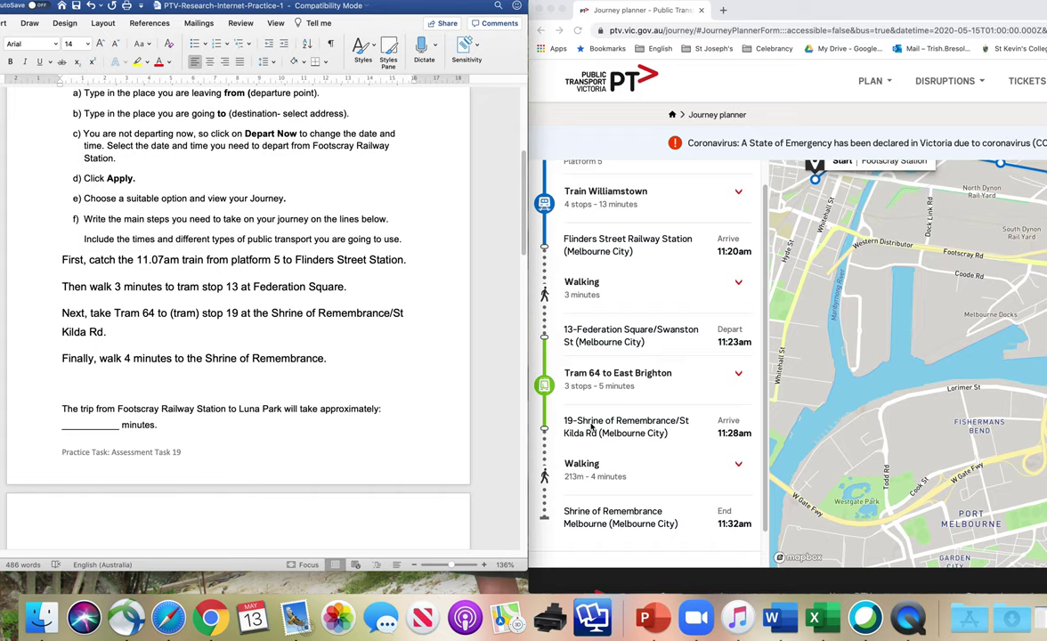
{"action": "scroll", "coordinate": [591, 426], "scroll_direction": "down", "scroll_amount": 1}
{"action": "scroll", "coordinate": [591, 428], "scroll_direction": "down", "scroll_amount": 1}
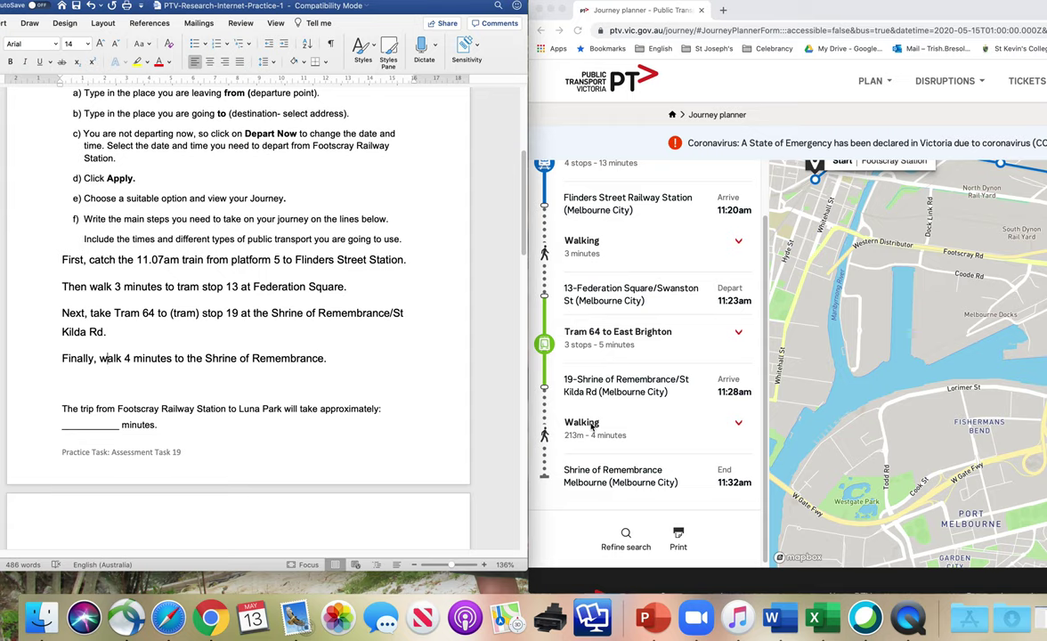
{"action": "scroll", "coordinate": [591, 426], "scroll_direction": "down", "scroll_amount": 1}
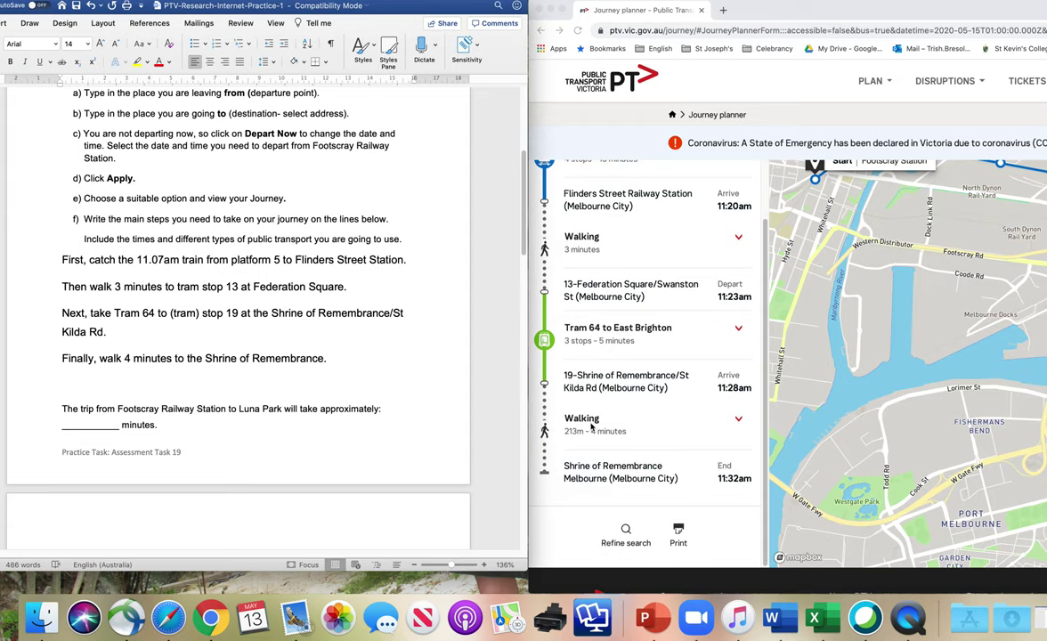
{"action": "scroll", "coordinate": [590, 428], "scroll_direction": "down", "scroll_amount": 1}
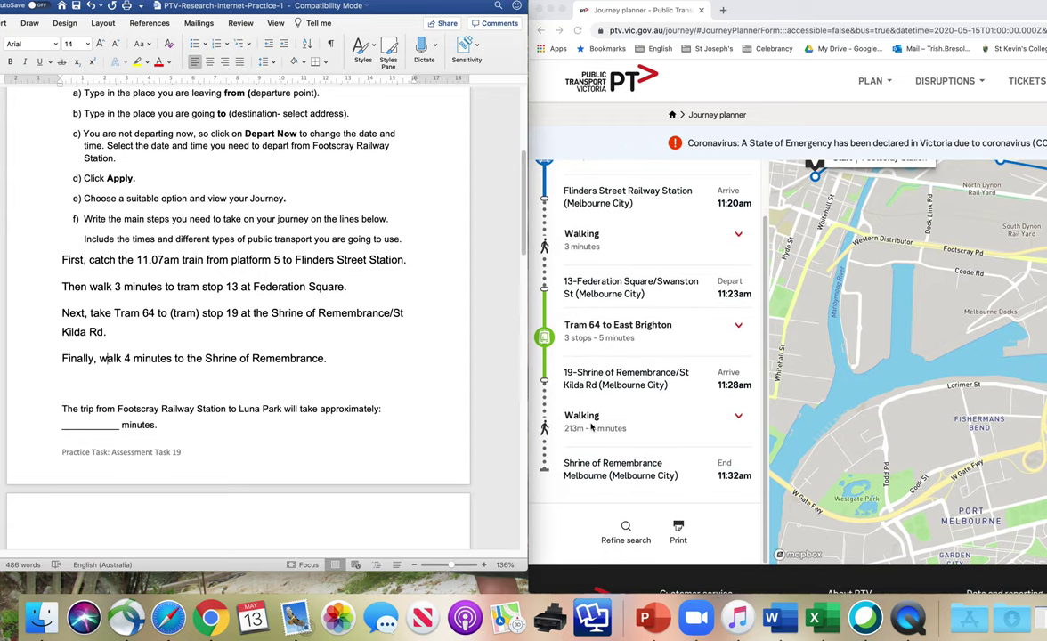
{"action": "scroll", "coordinate": [591, 427], "scroll_direction": "down", "scroll_amount": 1}
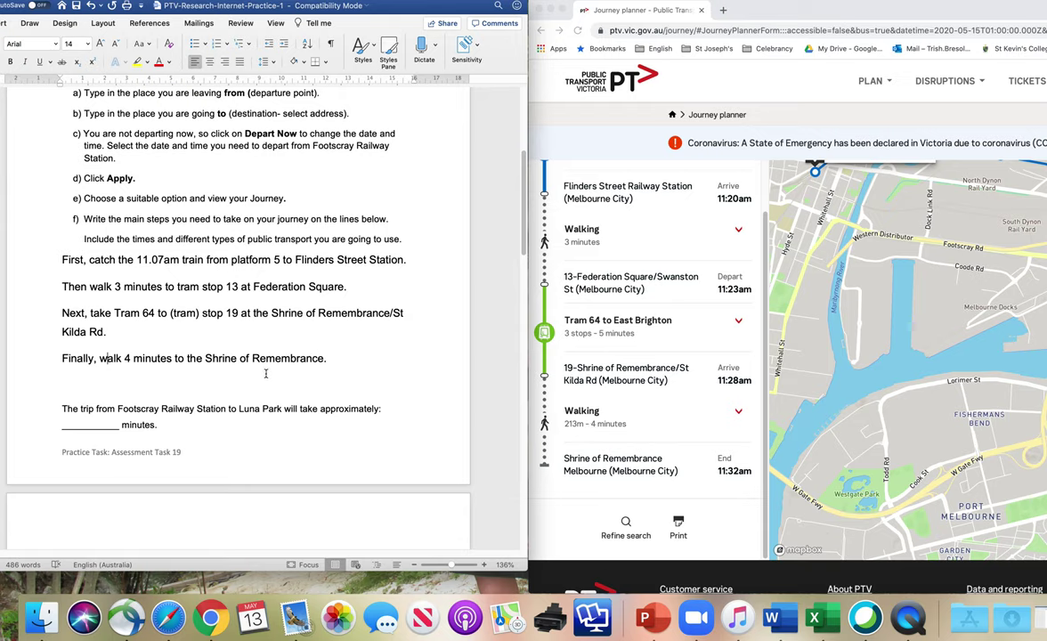
Replace the blank line in the worksheet's approximate trip time sentence with 25.
{"action": "left_click", "coordinate": [100, 358]}
{"action": "scroll", "coordinate": [591, 319], "scroll_direction": "up", "scroll_amount": 5}
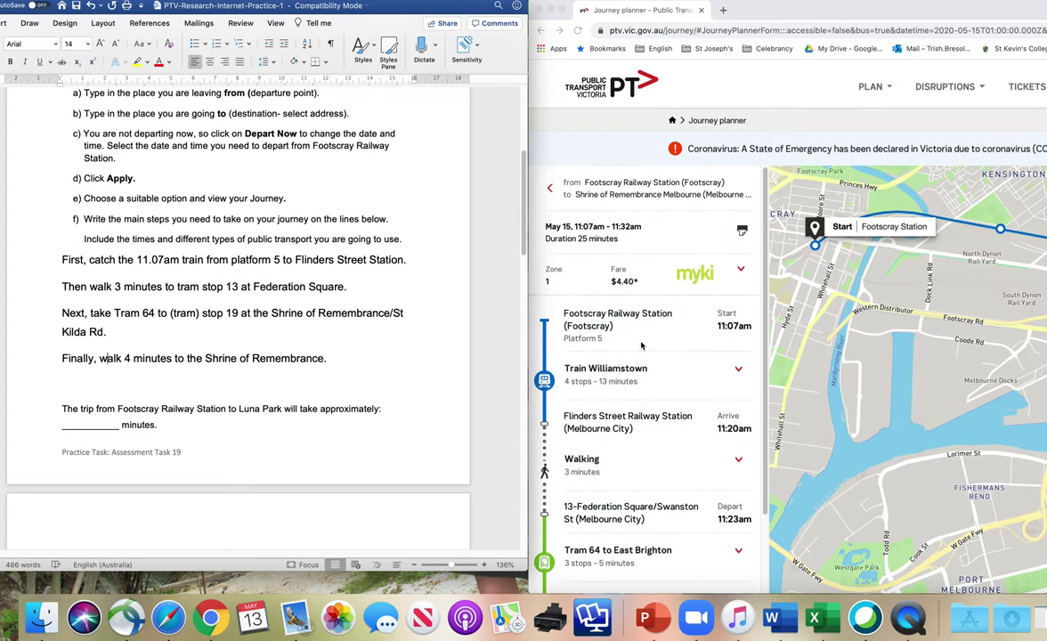
{"action": "left_click", "coordinate": [125, 427]}
{"action": "key", "text": "BackSpace"}
{"action": "key", "text": "BackSpace"}
{"action": "key", "text": "BackSpace"}
{"action": "key", "text": "BackSpace"}
{"action": "key", "text": "BackSpace"}
{"action": "key", "text": "BackSpace"}
{"action": "key", "text": "BackSpace"}
{"action": "key", "text": "BackSpace"}
{"action": "key", "text": "BackSpace"}
{"action": "key", "text": "BackSpace"}
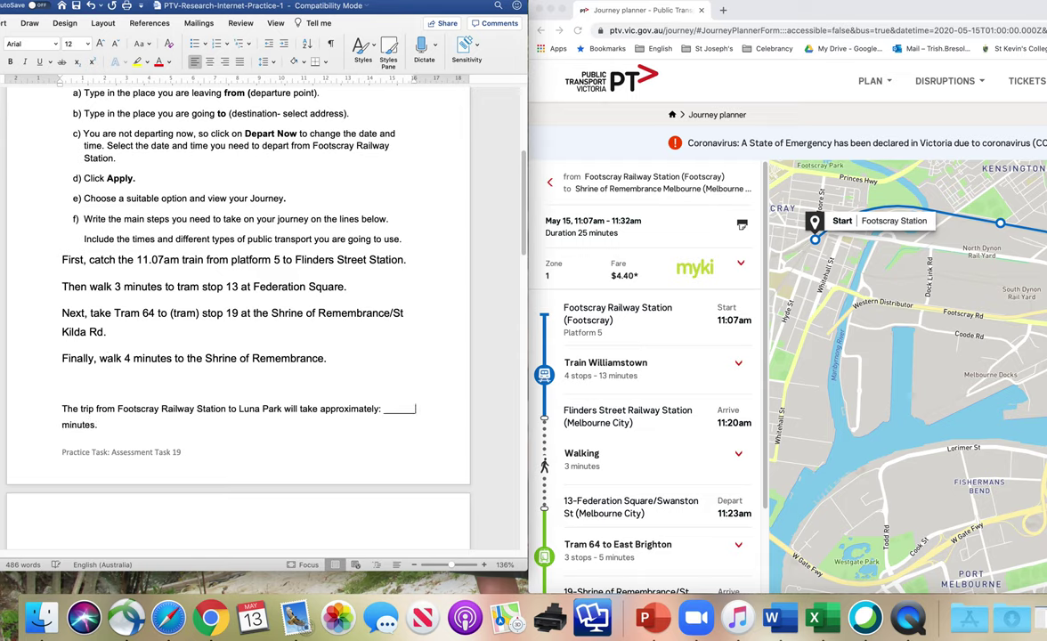
{"action": "key", "text": "BackSpace"}
{"action": "key", "text": "BackSpace"}
{"action": "type", "text": "25"}
Highlight the written journey steps in yellow, from "First, catch the 11.07am train" to "Finally, walk 4 minutes to the Shrine of Remembrance.".
{"action": "scroll", "coordinate": [126, 372], "scroll_direction": "up", "scroll_amount": 2}
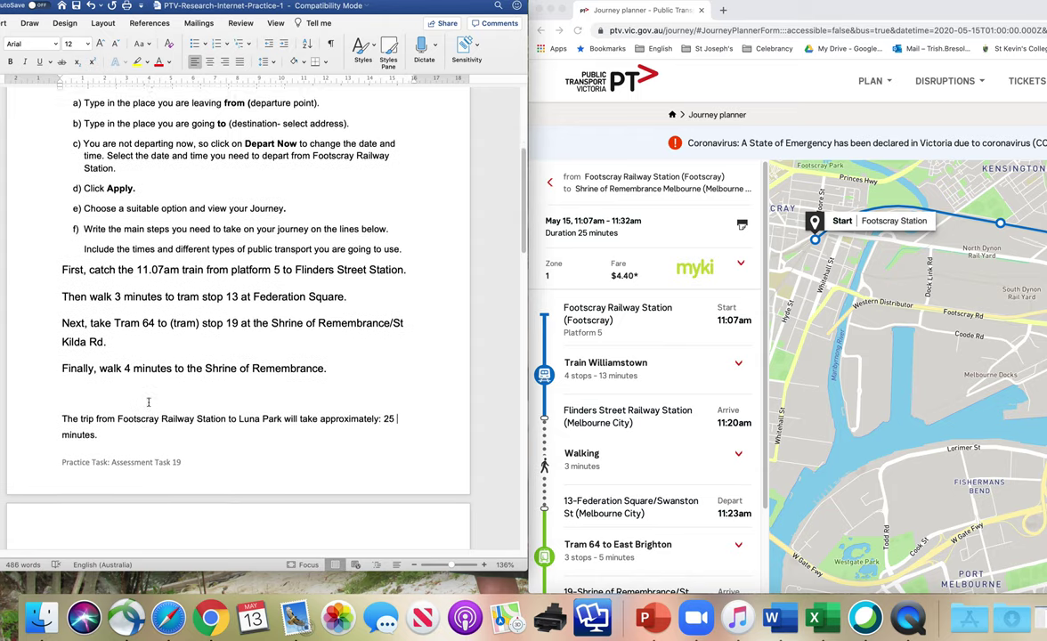
{"action": "mouse_move", "coordinate": [55, 283]}
{"action": "left_mouse_down"}
{"action": "mouse_move", "coordinate": [222, 330]}
{"action": "mouse_move", "coordinate": [359, 388]}
{"action": "mouse_move", "coordinate": [331, 397]}
{"action": "left_mouse_up"}
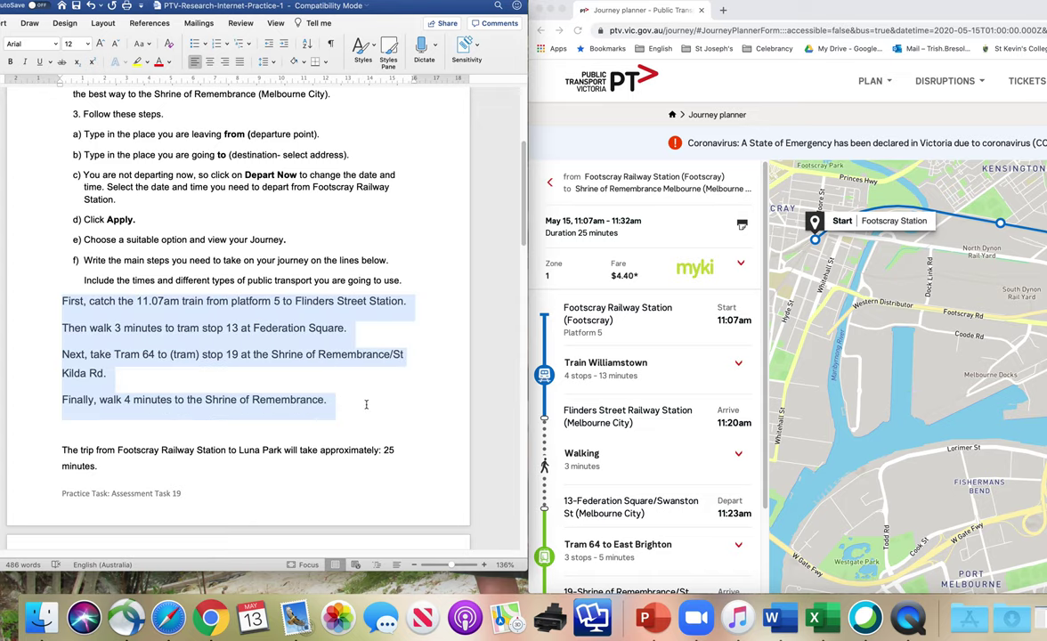
{"action": "left_click", "coordinate": [137, 62]}
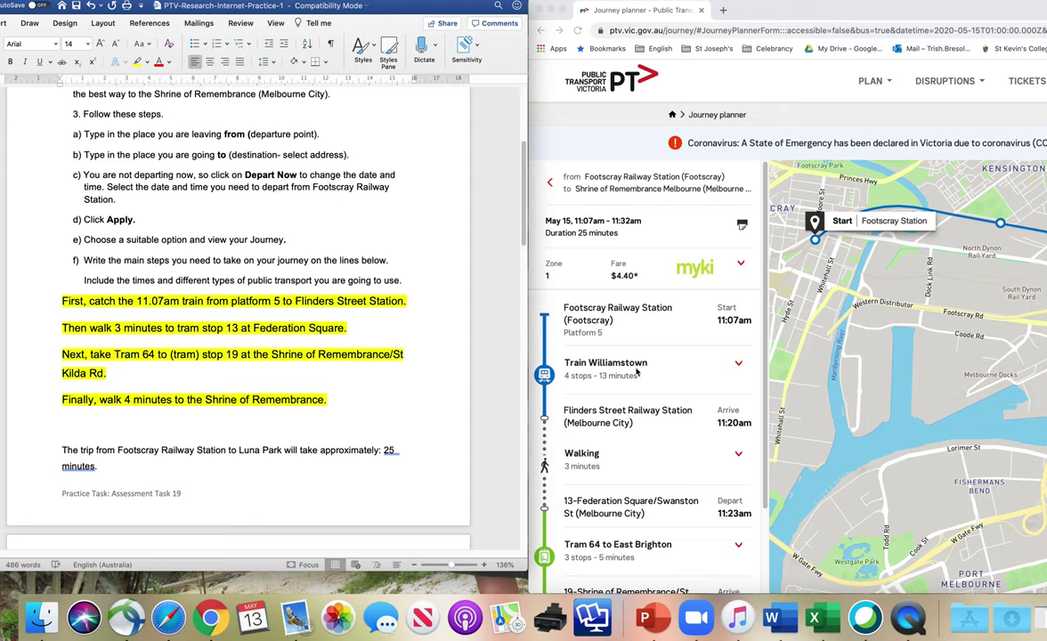
{"action": "left_click", "coordinate": [719, 18]}
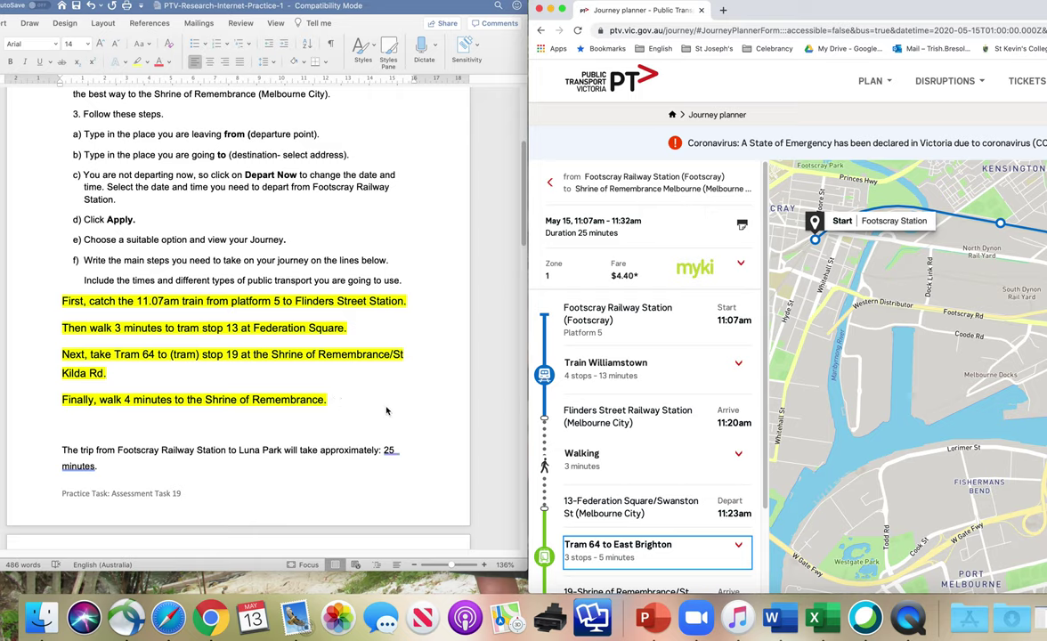
{"action": "left_click", "coordinate": [401, 452]}
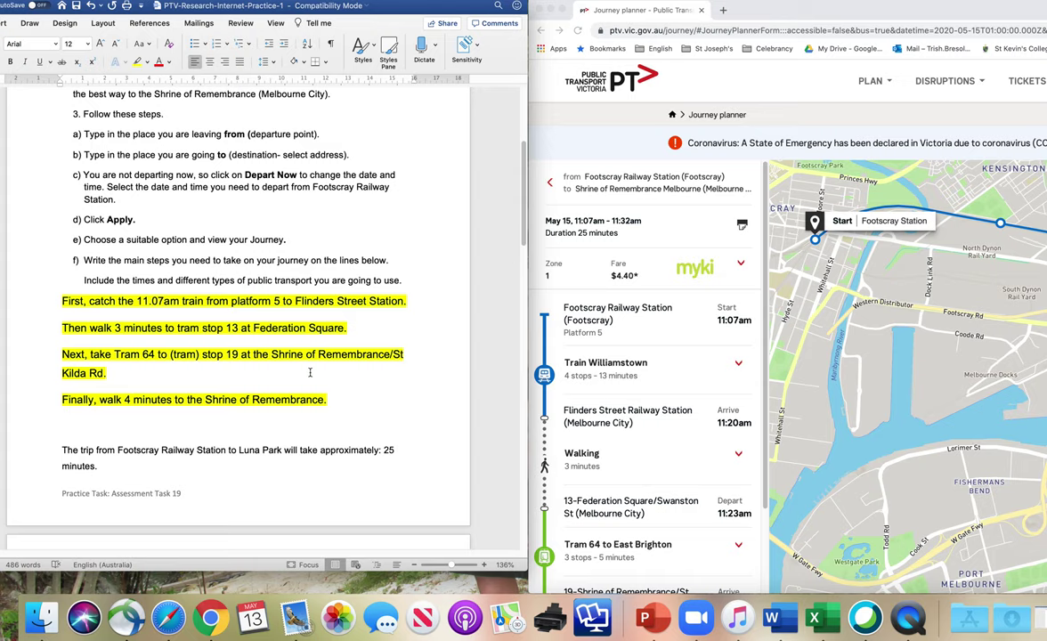
Examine the journey details leg by leg, from the Footscray departure to the Shrine of Remembrance arrival, alongside the highlighted worksheet steps.
{"action": "scroll", "coordinate": [570, 347], "scroll_direction": "down", "scroll_amount": 3}
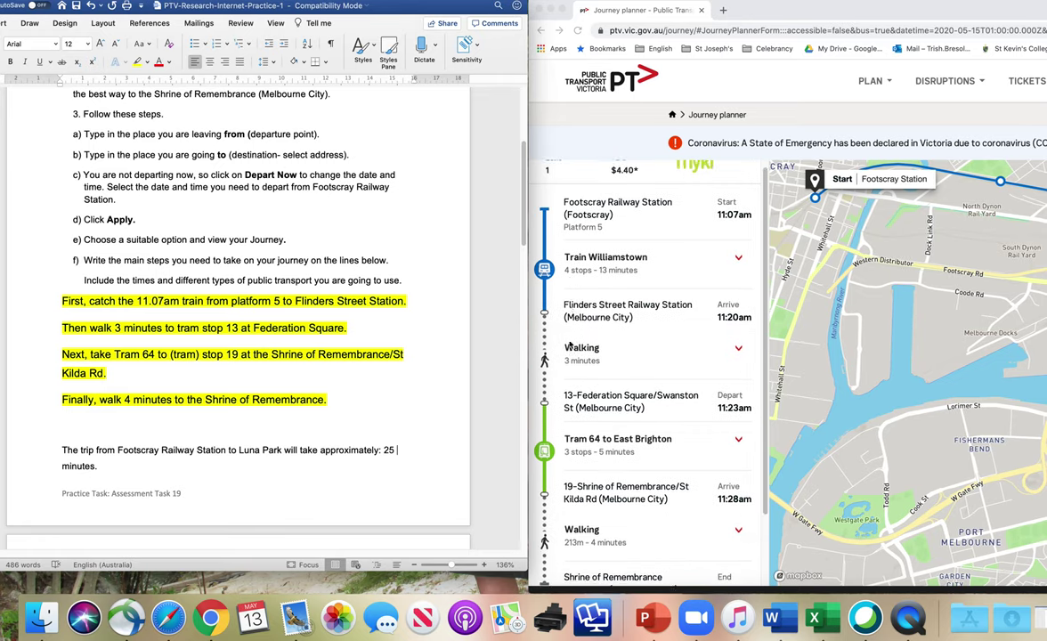
{"action": "scroll", "coordinate": [570, 347], "scroll_direction": "up", "scroll_amount": 2}
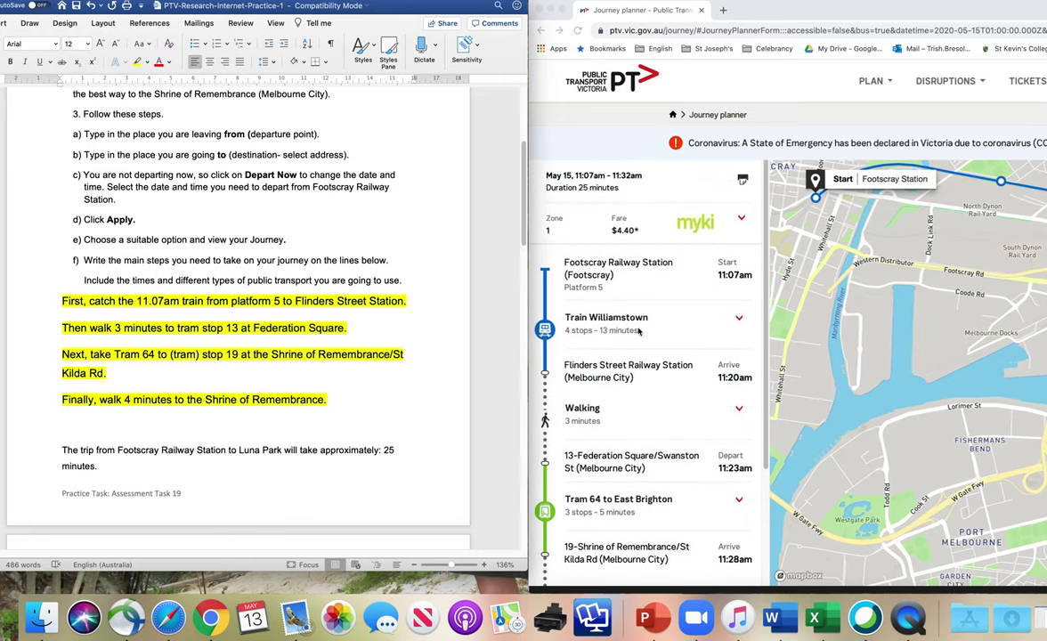
{"action": "scroll", "coordinate": [638, 331], "scroll_direction": "down", "scroll_amount": 1}
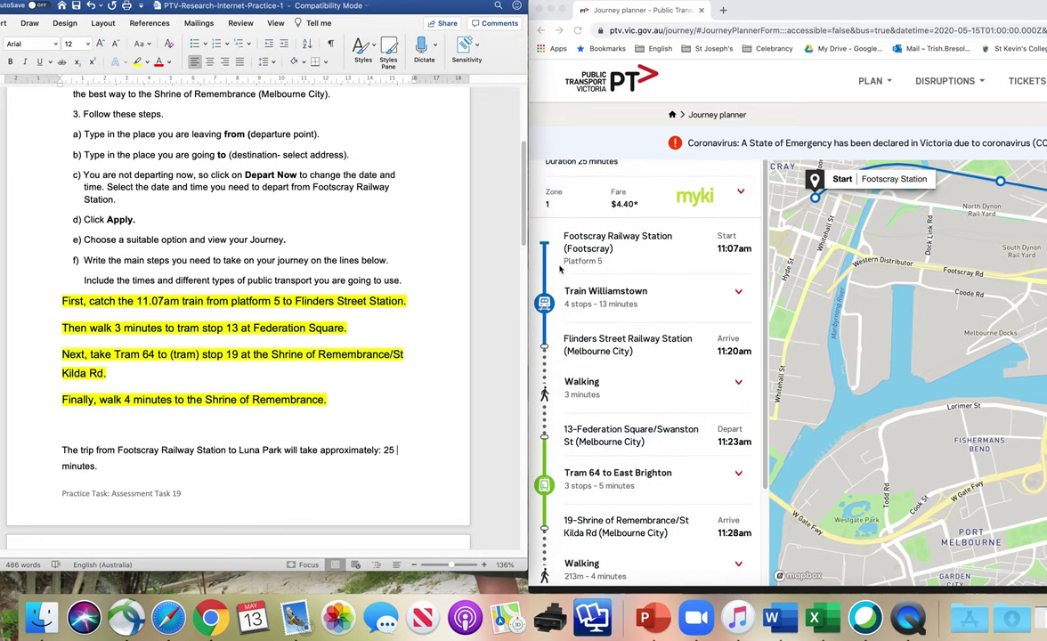
{"action": "scroll", "coordinate": [543, 344], "scroll_direction": "down", "scroll_amount": 1}
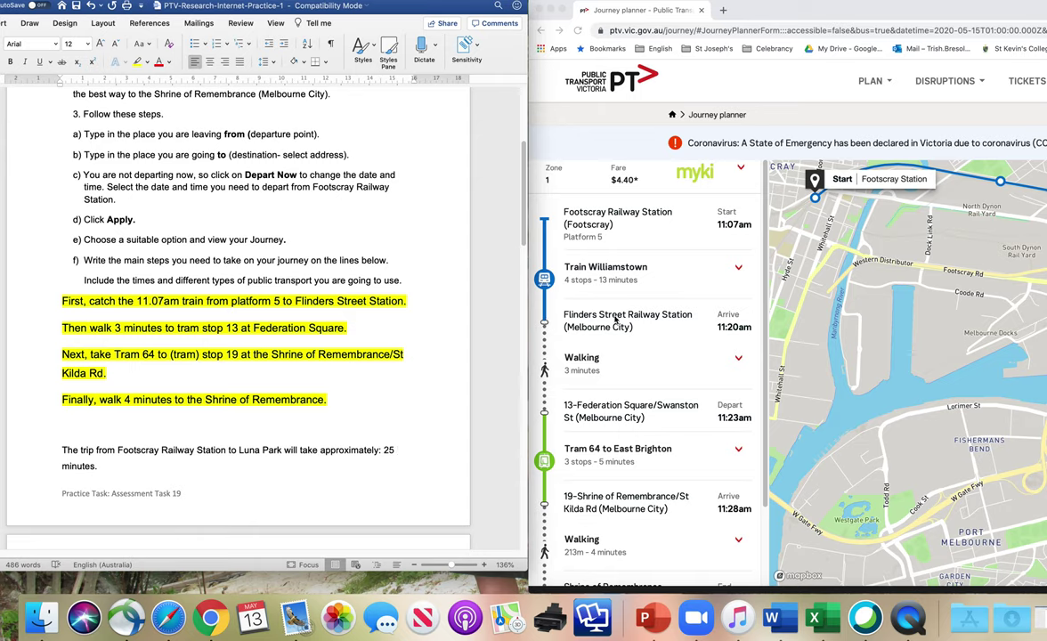
{"action": "scroll", "coordinate": [614, 320], "scroll_direction": "down", "scroll_amount": 2}
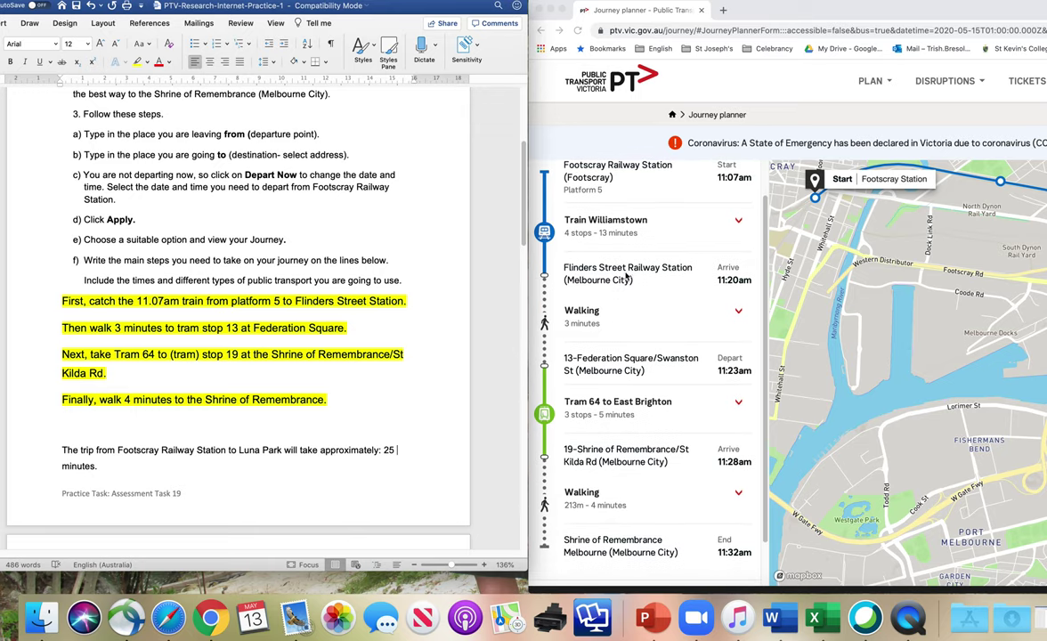
{"action": "scroll", "coordinate": [591, 266], "scroll_direction": "down", "scroll_amount": 1}
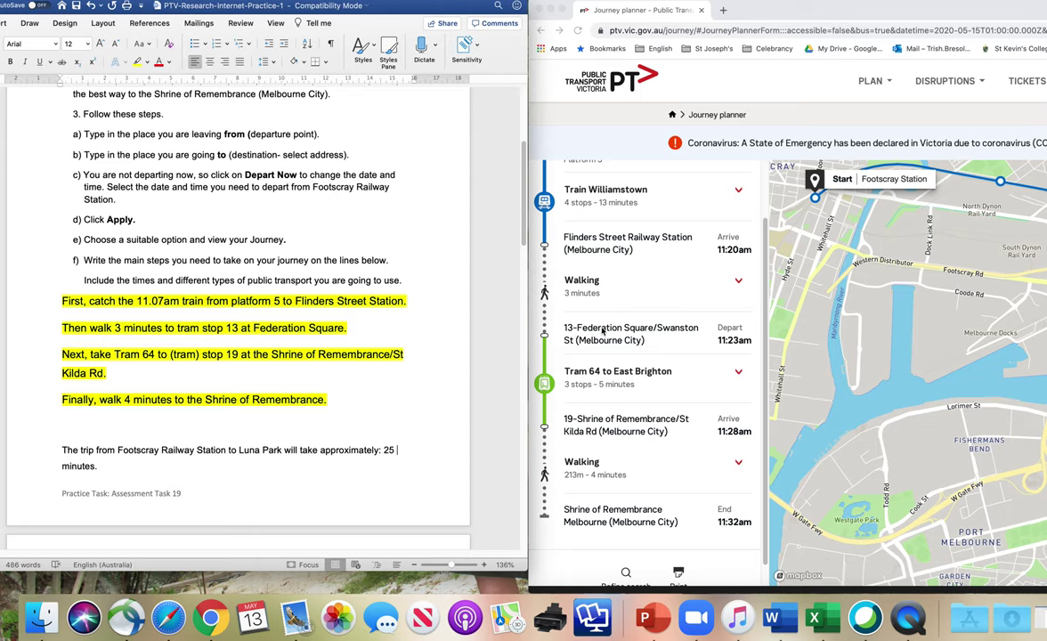
{"action": "scroll", "coordinate": [583, 278], "scroll_direction": "down", "scroll_amount": 1}
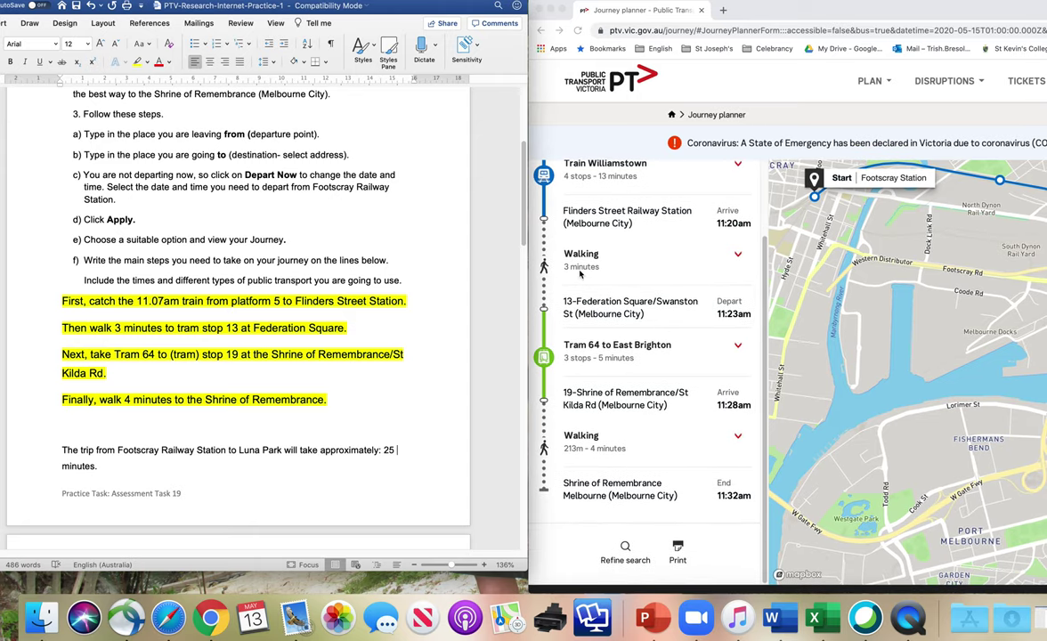
{"action": "scroll", "coordinate": [588, 262], "scroll_direction": "down", "scroll_amount": 3}
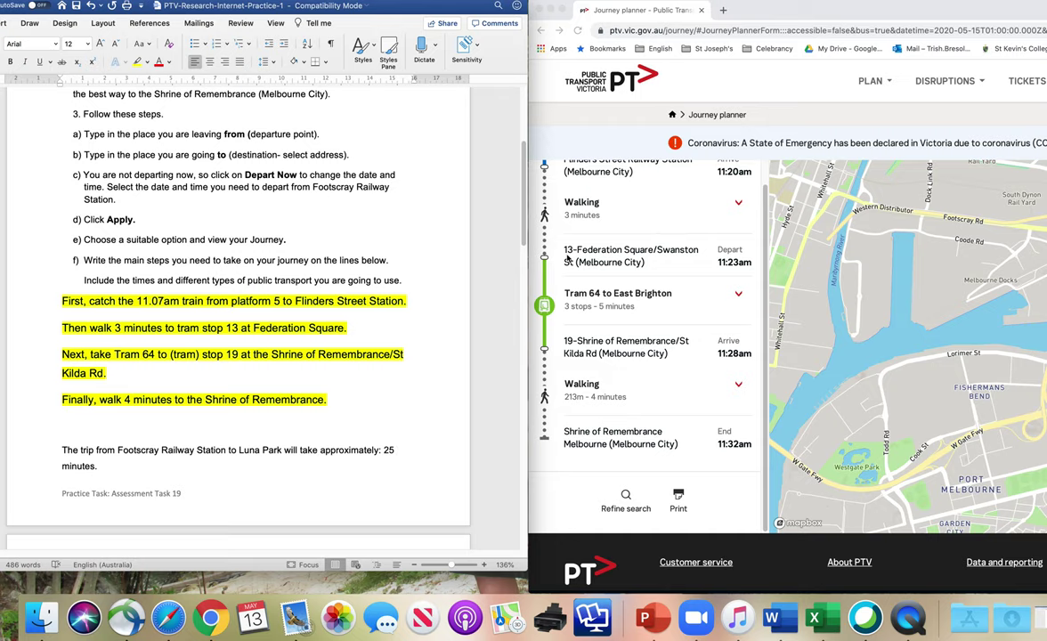
{"action": "scroll", "coordinate": [609, 258], "scroll_direction": "down", "scroll_amount": 2}
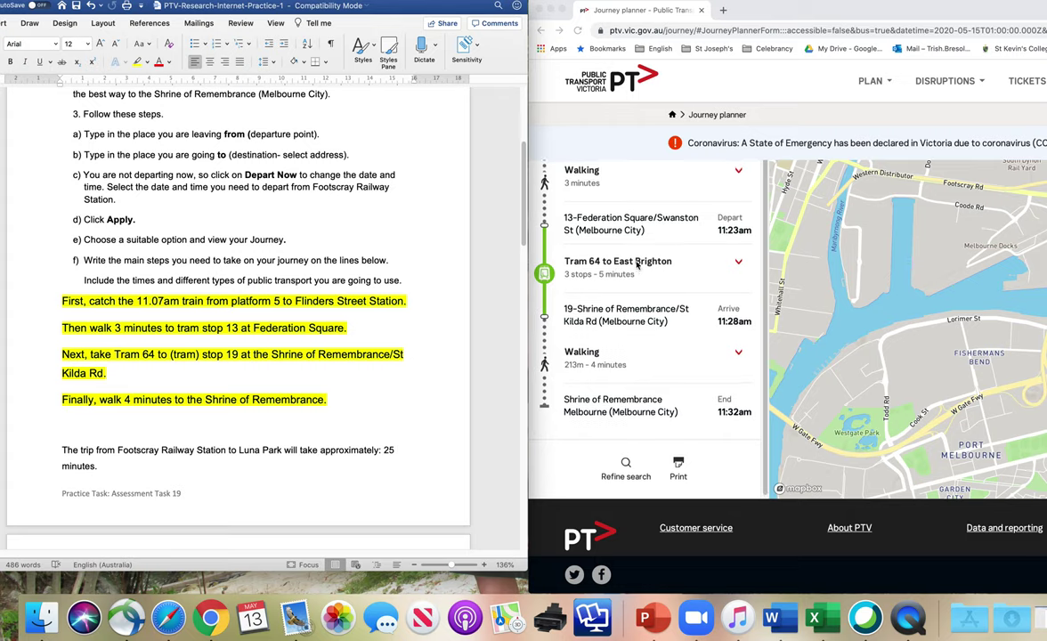
{"action": "scroll", "coordinate": [605, 264], "scroll_direction": "down", "scroll_amount": 1}
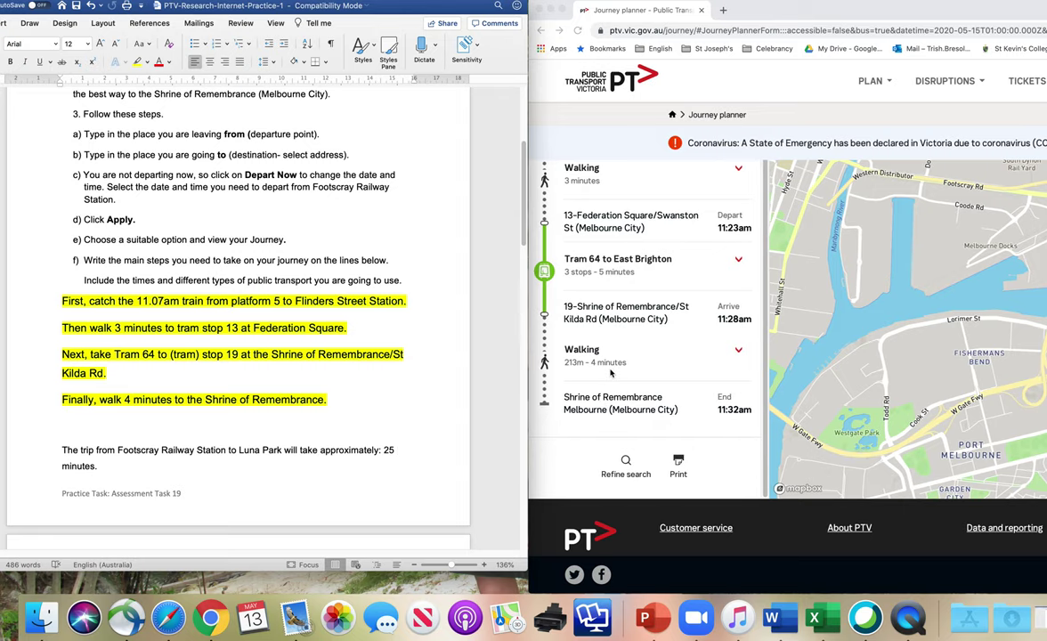
{"action": "scroll", "coordinate": [611, 373], "scroll_direction": "up", "scroll_amount": 5}
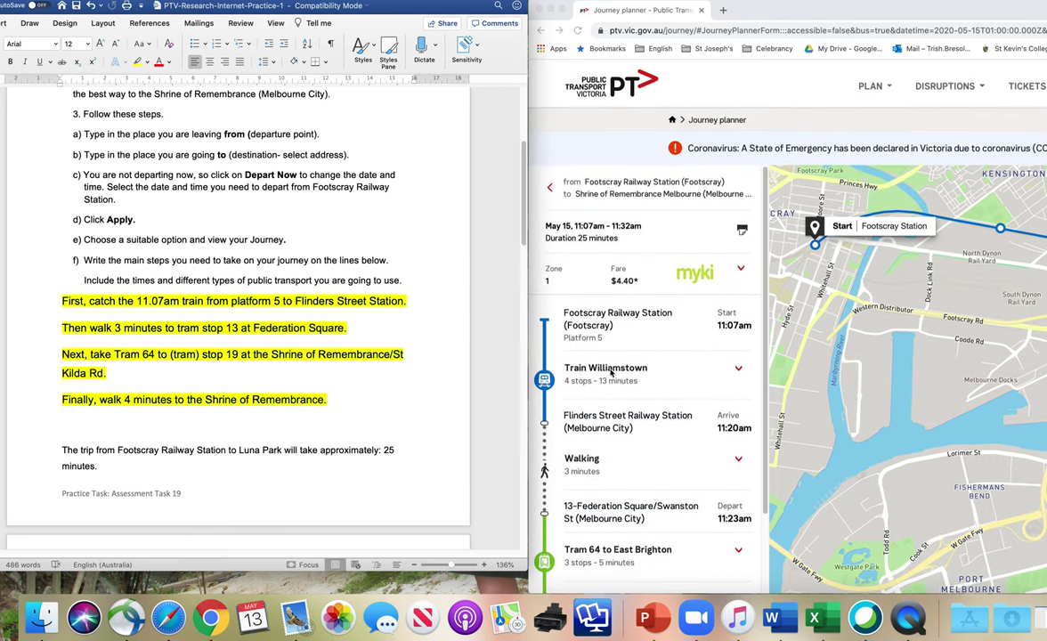
Move the browser window so that more of it is on screen, and open a fresh Journey planner form.
{"action": "left_click", "coordinate": [775, 12]}
{"action": "left_click_drag", "start_coordinate": [775, 11], "coordinate": [413, 11]}
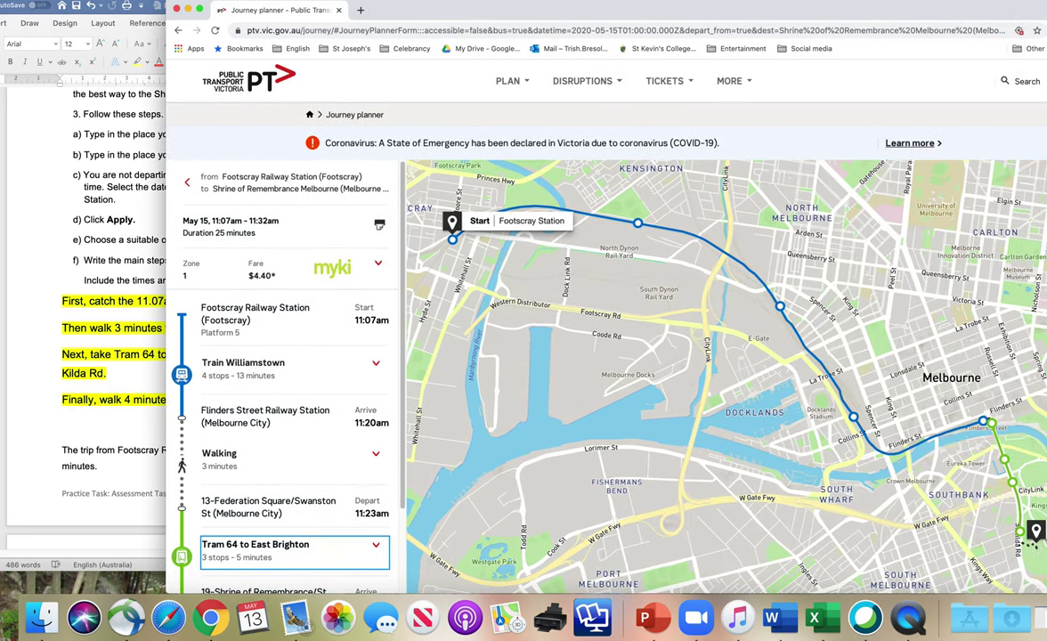
{"action": "left_click", "coordinate": [516, 82]}
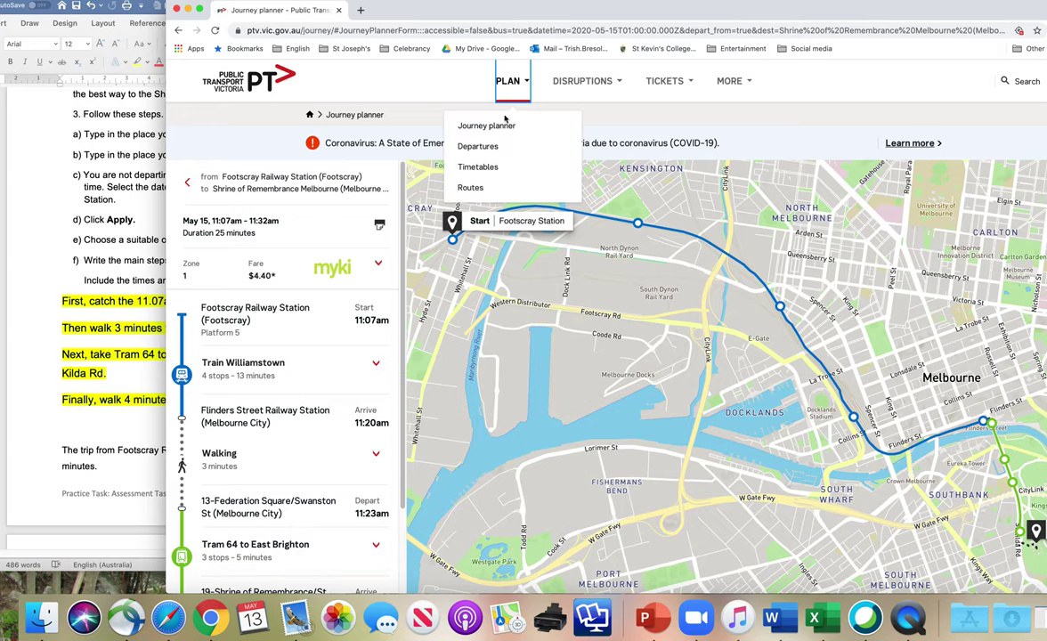
{"action": "left_click", "coordinate": [499, 127]}
{"action": "left_click", "coordinate": [499, 127]}
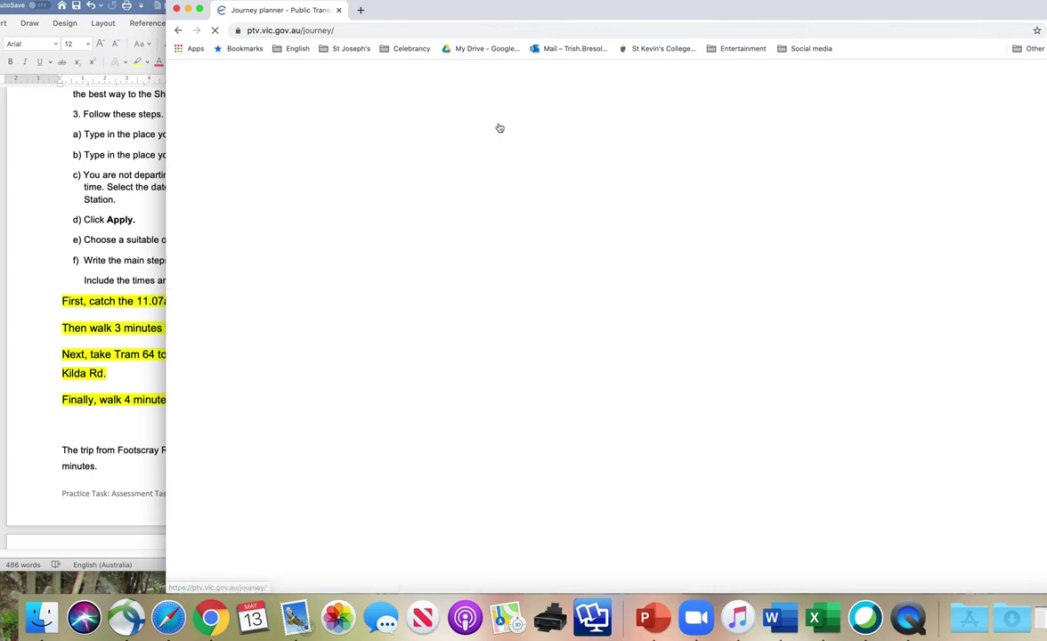
Plan a journey from Footscray Station to Shrine of Remembrance Melbourne (Melbourne City), using the recent locations.
{"action": "left_click", "coordinate": [269, 237]}
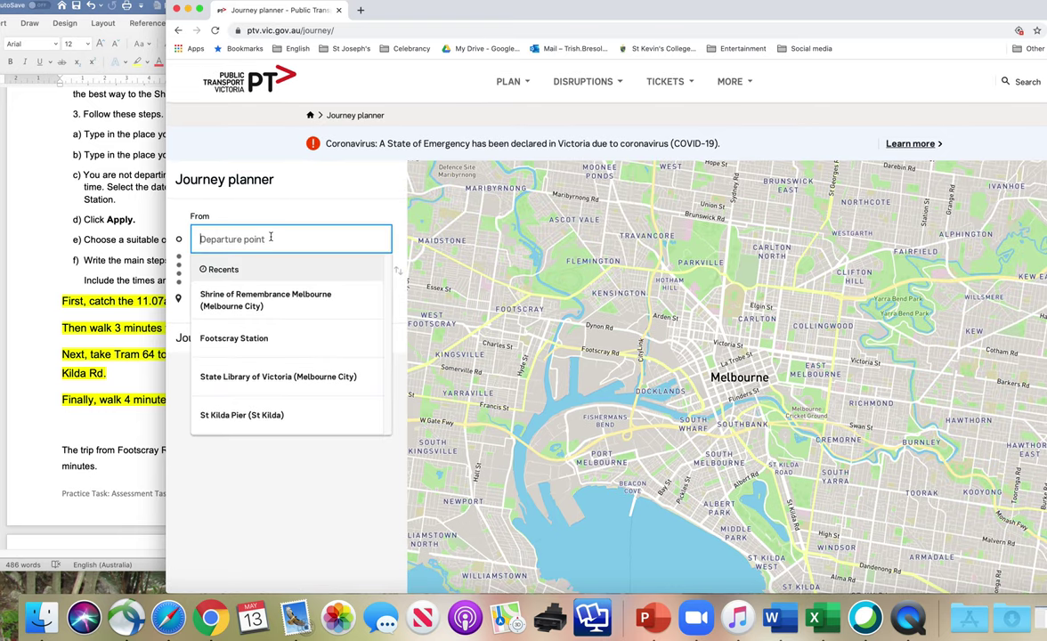
{"action": "left_click", "coordinate": [260, 336]}
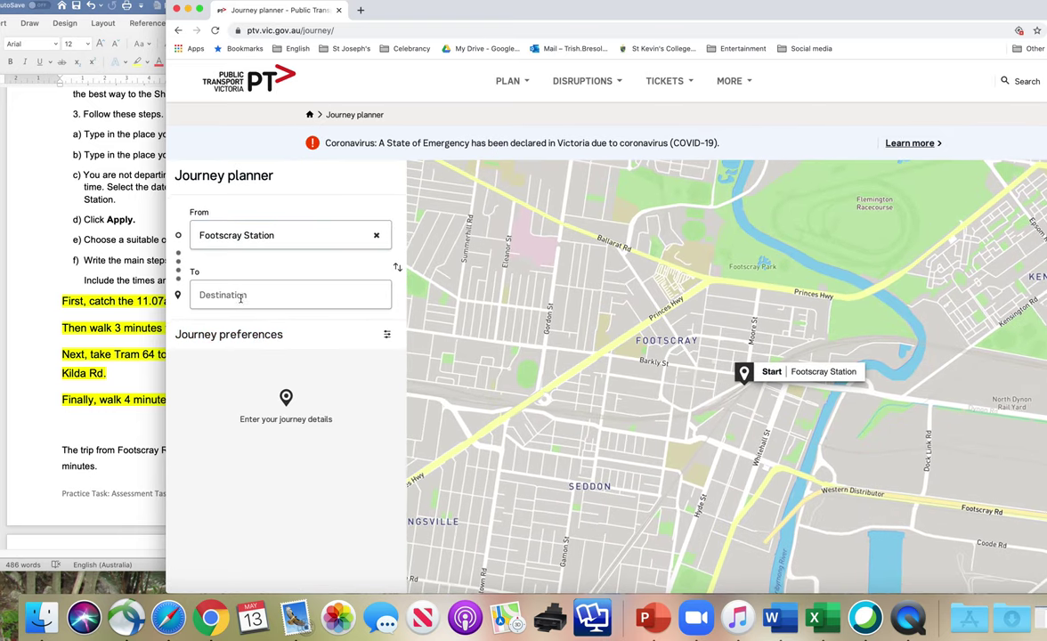
{"action": "left_click", "coordinate": [203, 295]}
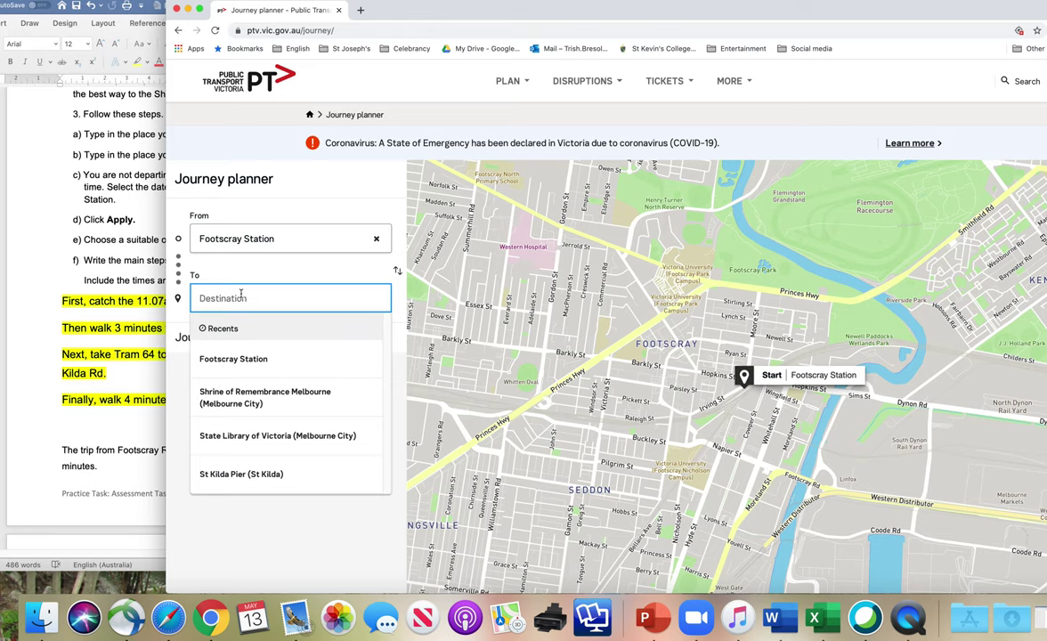
{"action": "left_click", "coordinate": [265, 397]}
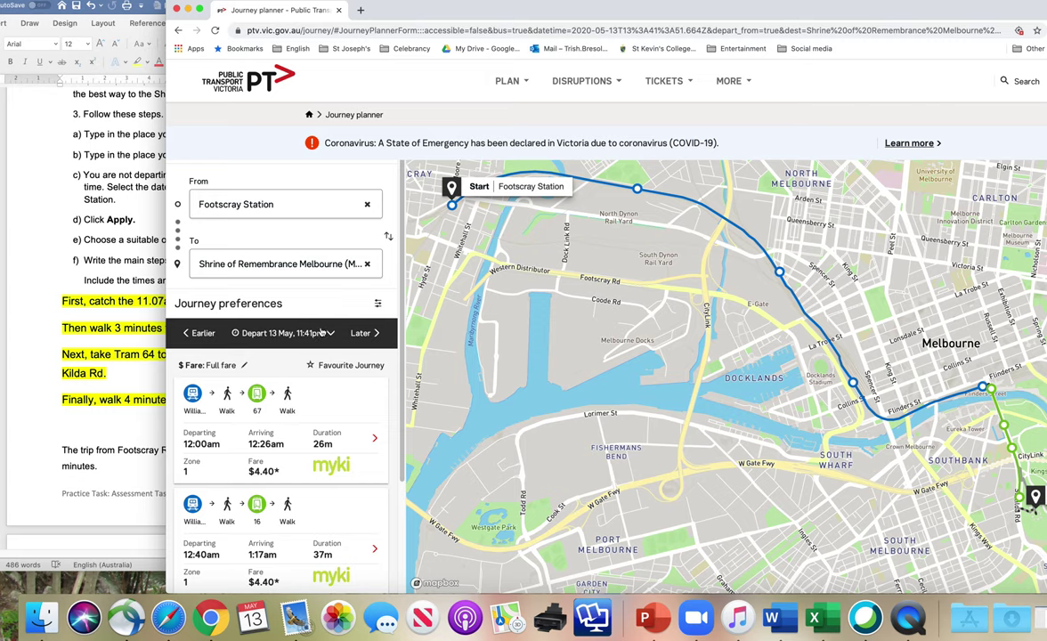
Set the journey's departure to Fri 15 May 2020 at 11:00 AM and apply it.
{"action": "left_click", "coordinate": [323, 332]}
{"action": "scroll", "coordinate": [285, 373], "scroll_direction": "down", "scroll_amount": 1}
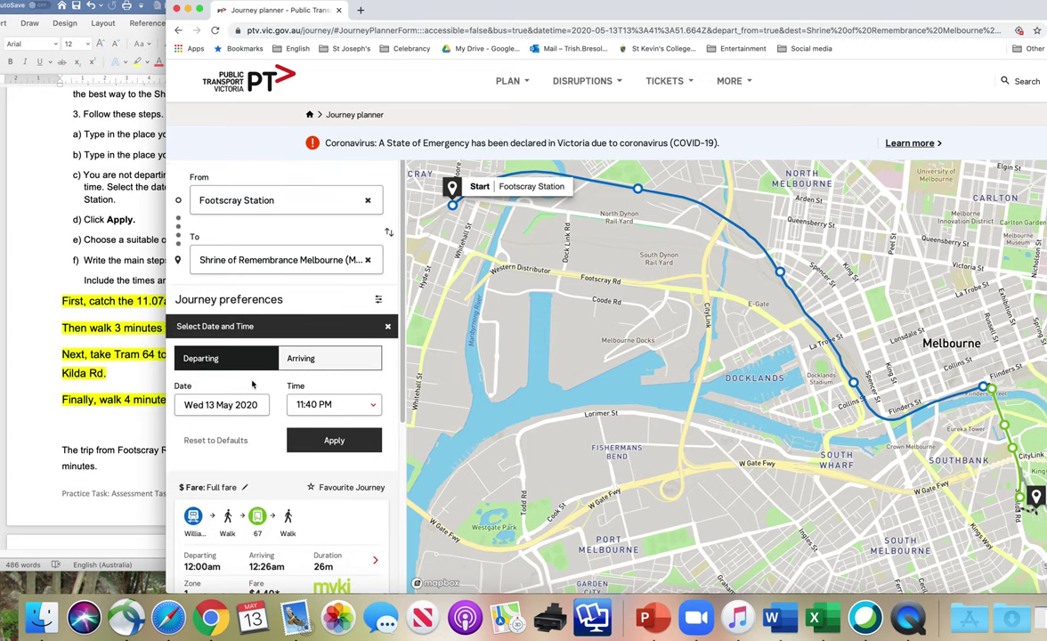
{"action": "left_click", "coordinate": [217, 401]}
{"action": "left_click", "coordinate": [356, 536]}
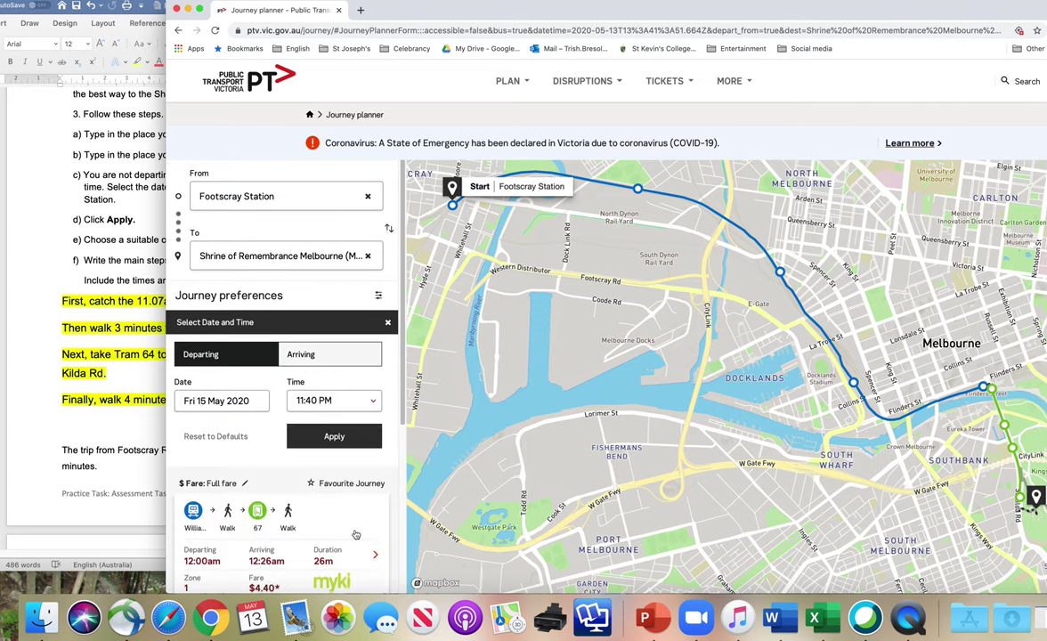
{"action": "left_click", "coordinate": [372, 402]}
{"action": "scroll", "coordinate": [345, 460], "scroll_direction": "down", "scroll_amount": 10}
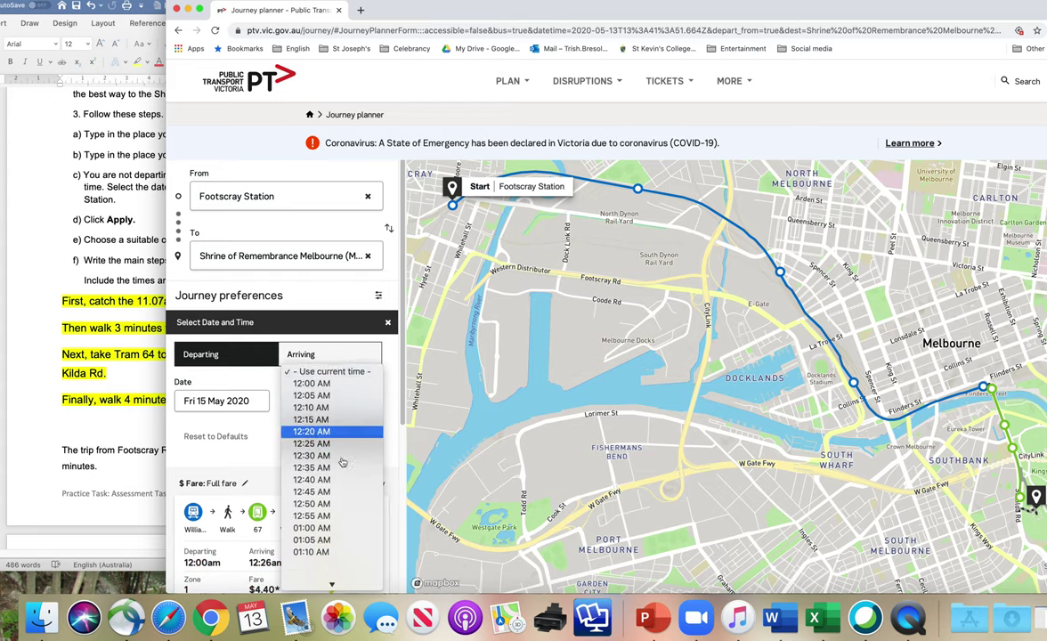
{"action": "scroll", "coordinate": [343, 462], "scroll_direction": "down", "scroll_amount": 15}
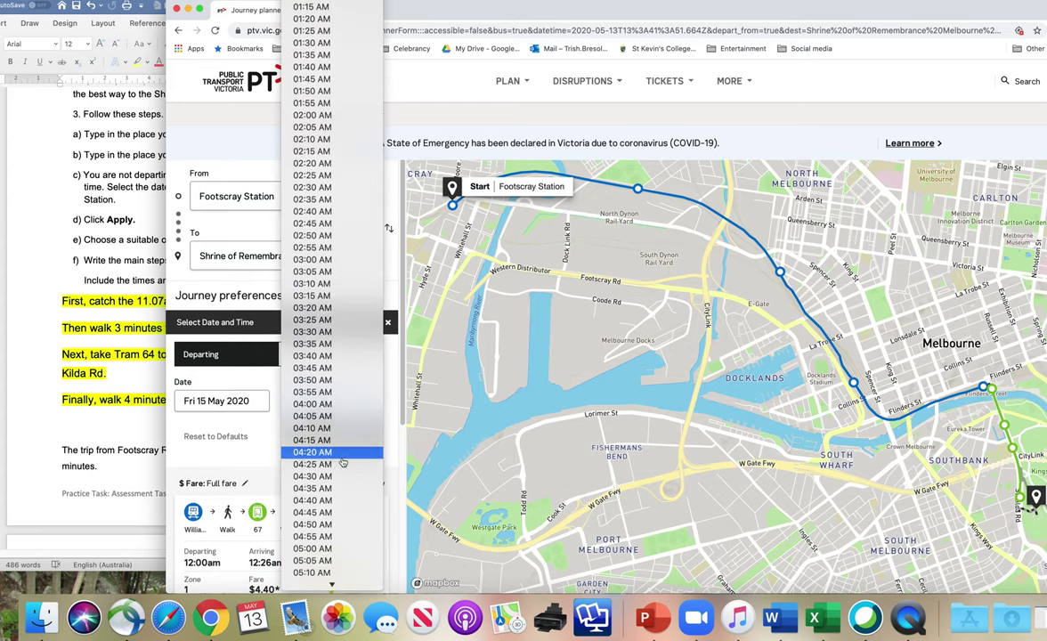
{"action": "scroll", "coordinate": [343, 462], "scroll_direction": "down", "scroll_amount": 6}
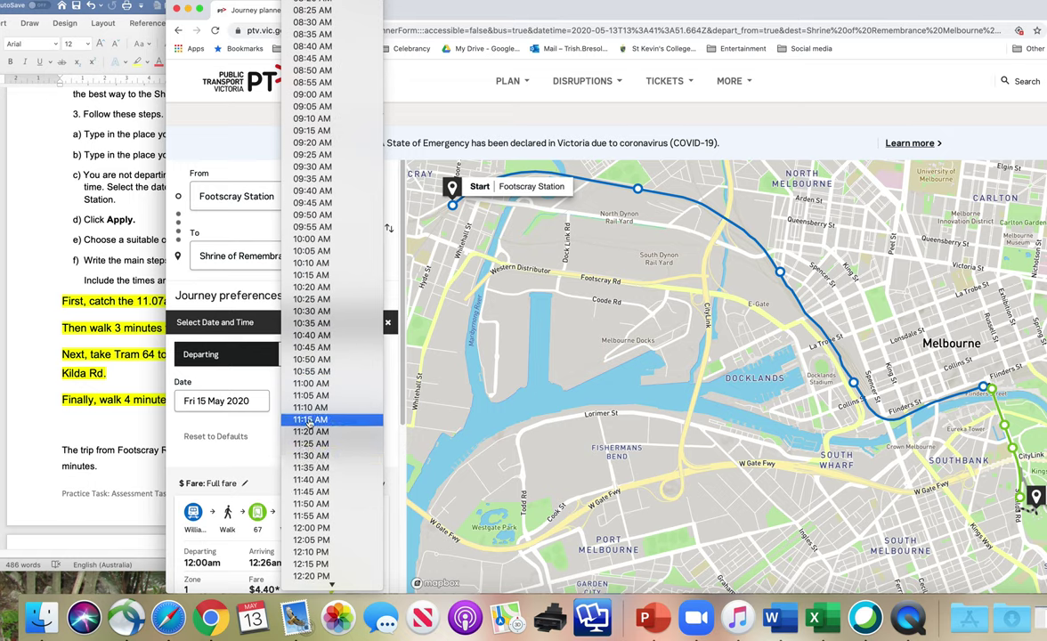
{"action": "left_click", "coordinate": [312, 384]}
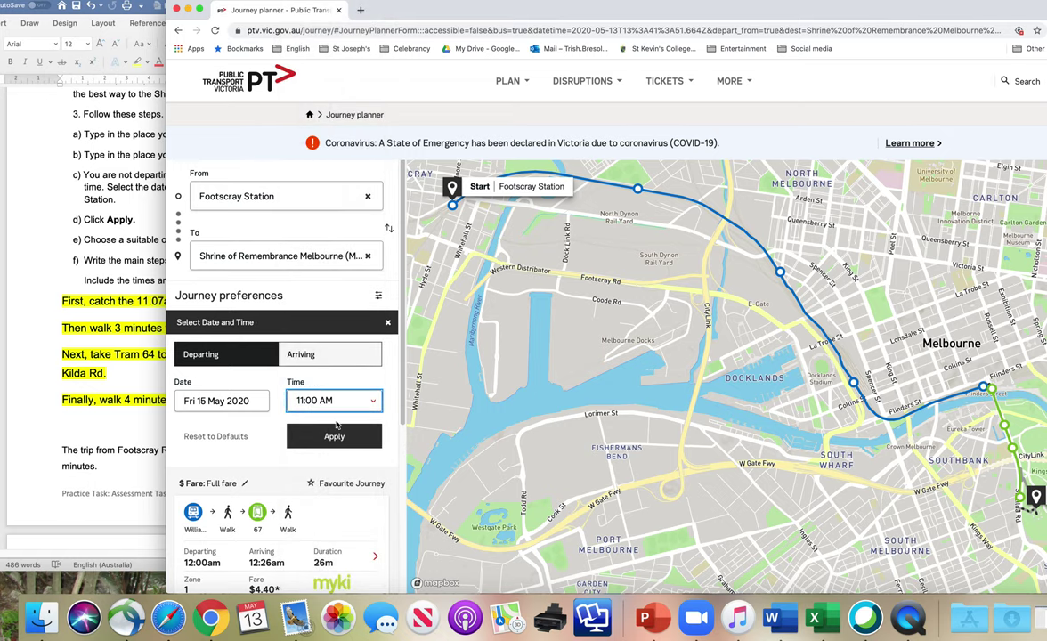
{"action": "left_click", "coordinate": [333, 437]}
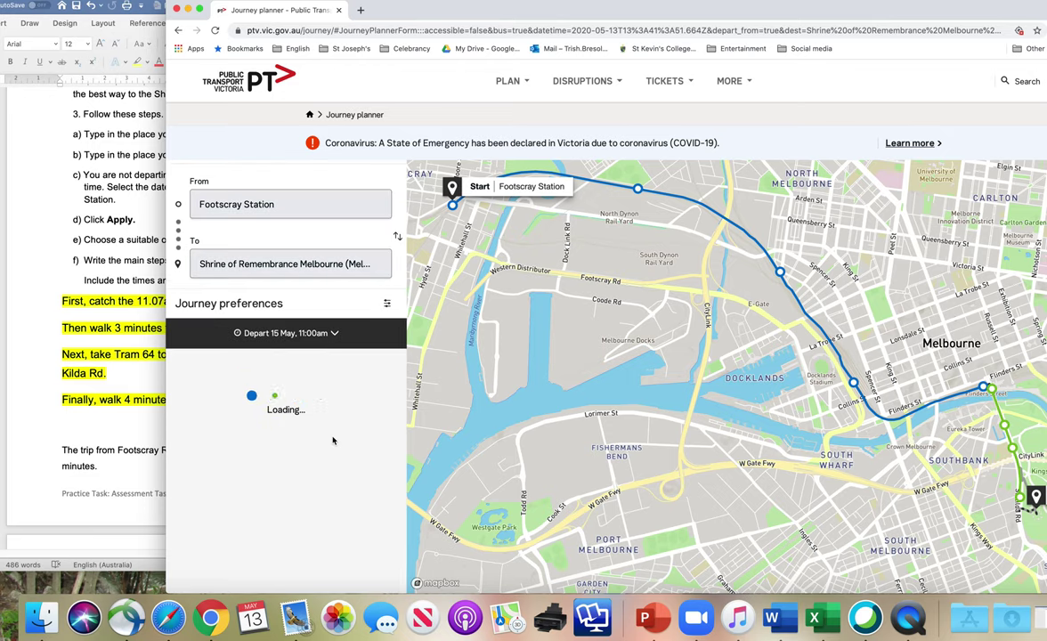
Open the details of the journey option departing at 11:07am with the Williamstown train and Tram 64.
{"action": "scroll", "coordinate": [333, 440], "scroll_direction": "down", "scroll_amount": 3}
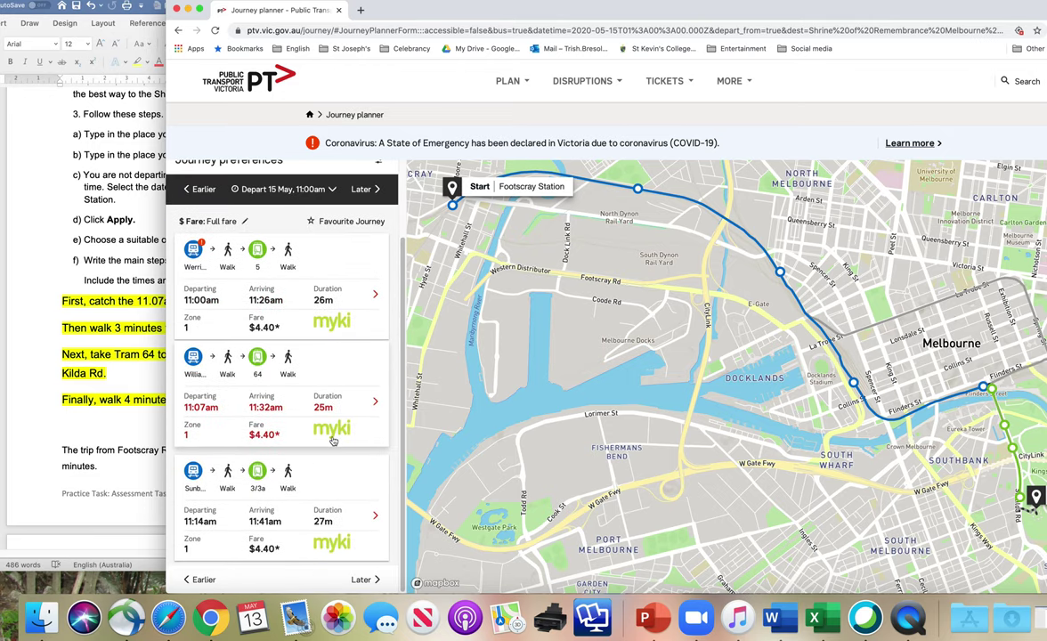
{"action": "scroll", "coordinate": [333, 439], "scroll_direction": "down", "scroll_amount": 2}
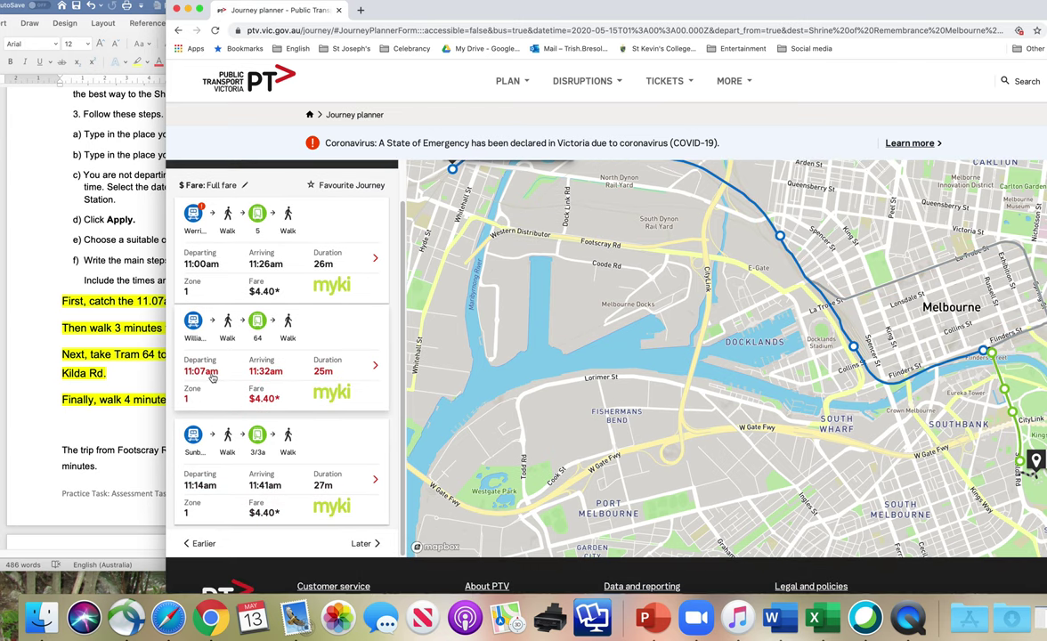
{"action": "left_click", "coordinate": [339, 341]}
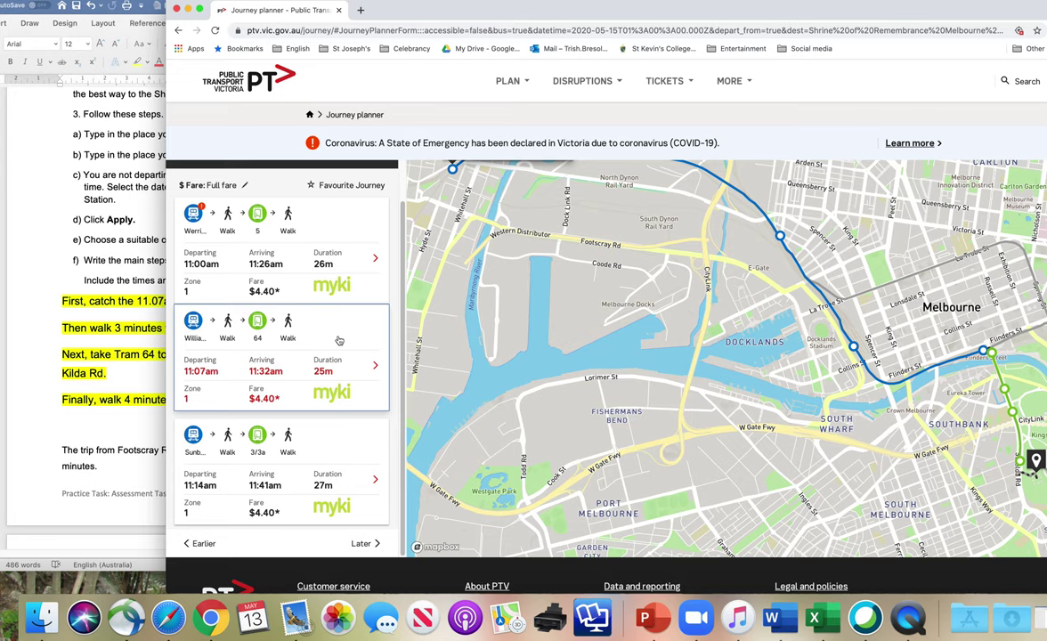
Examine the replanned journey's train, walking and tram legs, their departure and arrival times, and the overall duration.
{"action": "scroll", "coordinate": [338, 339], "scroll_direction": "down", "scroll_amount": 2}
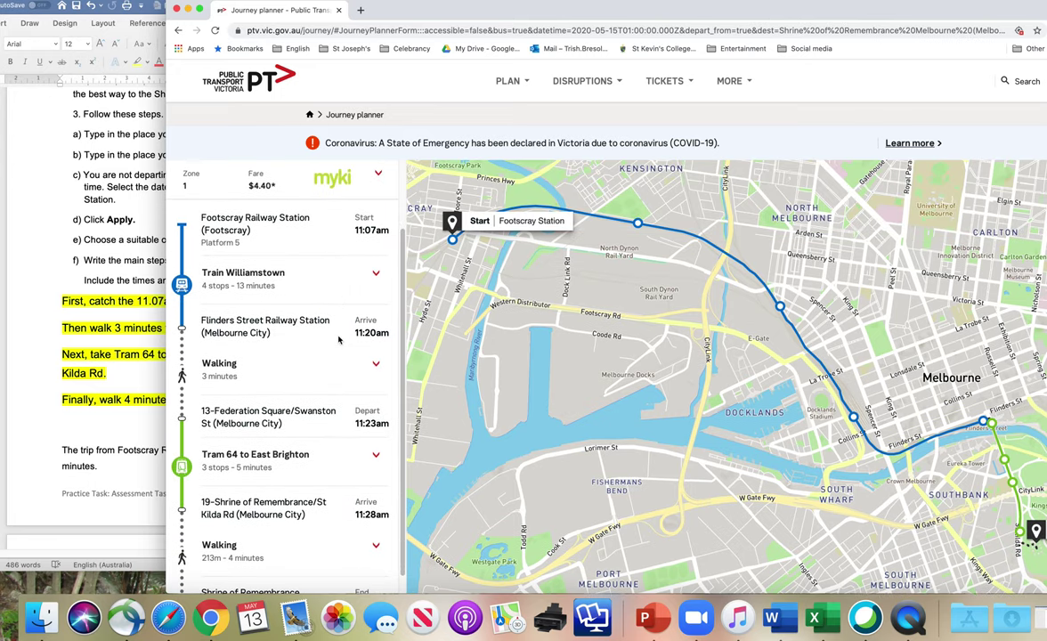
{"action": "scroll", "coordinate": [338, 339], "scroll_direction": "down", "scroll_amount": 2}
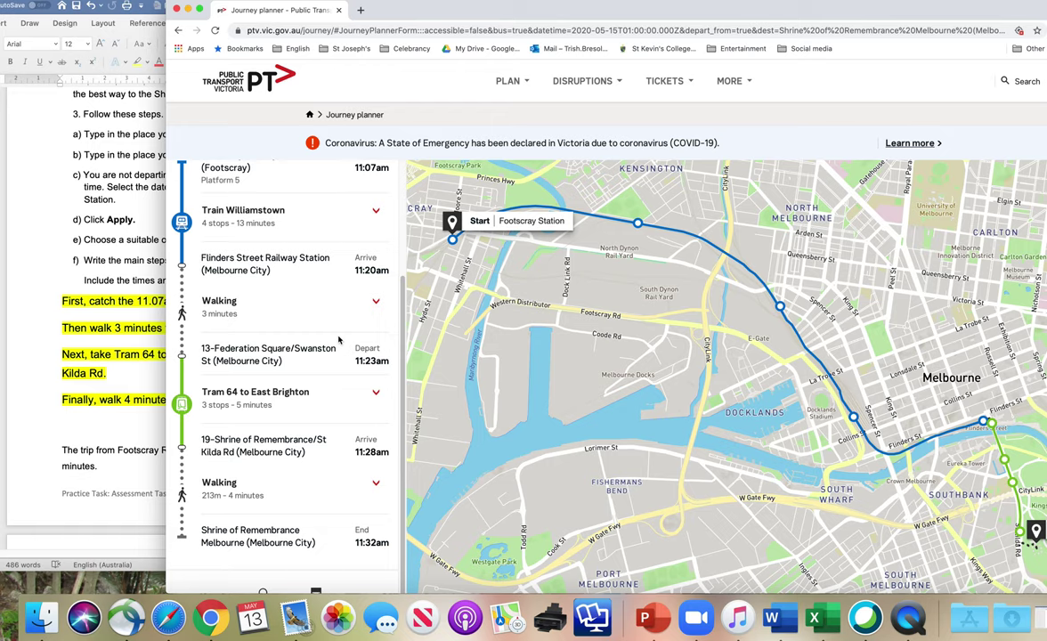
{"action": "scroll", "coordinate": [338, 339], "scroll_direction": "up", "scroll_amount": 1}
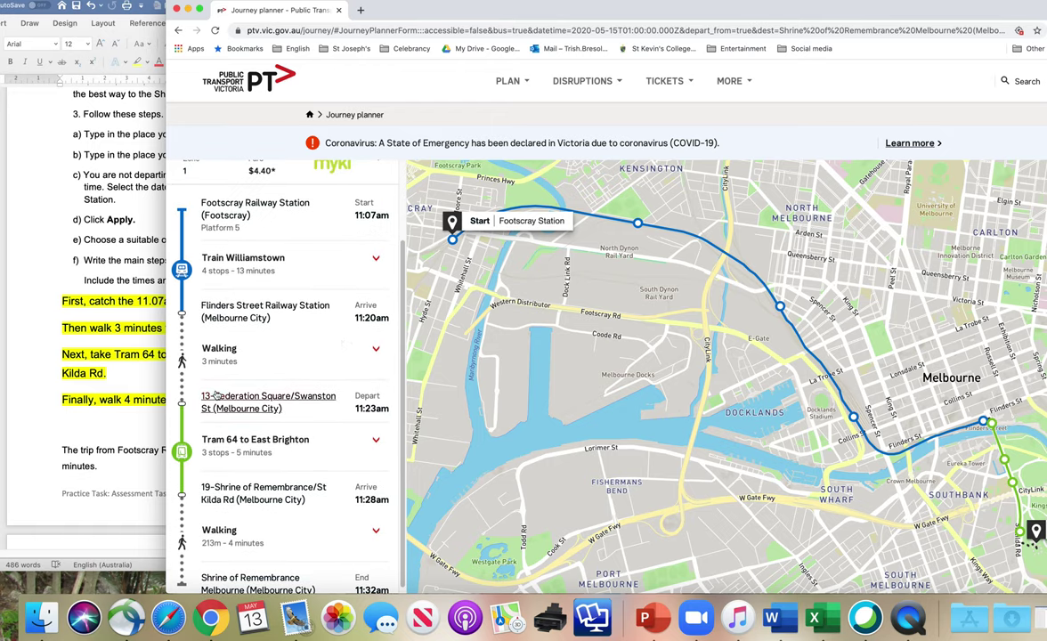
{"action": "scroll", "coordinate": [227, 374], "scroll_direction": "down", "scroll_amount": 1}
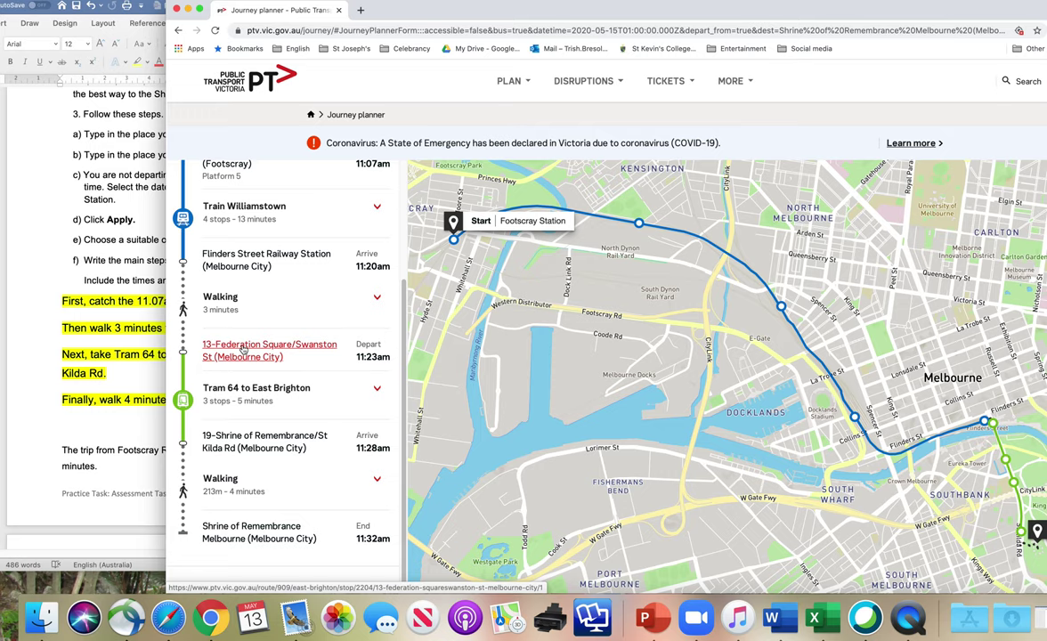
{"action": "scroll", "coordinate": [243, 350], "scroll_direction": "down", "scroll_amount": 1}
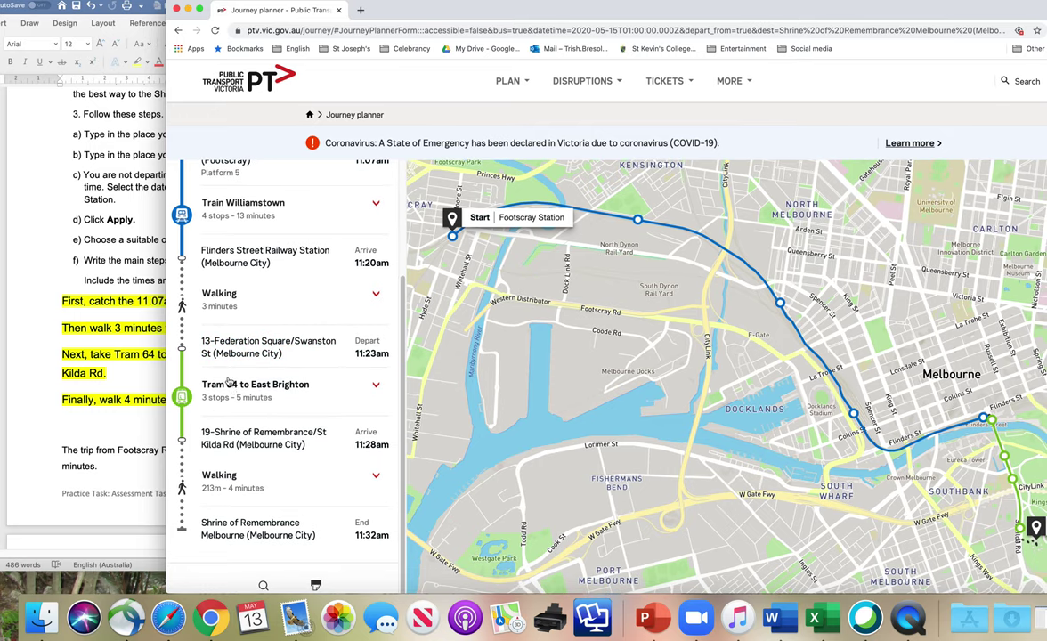
{"action": "scroll", "coordinate": [211, 356], "scroll_direction": "down", "scroll_amount": 3}
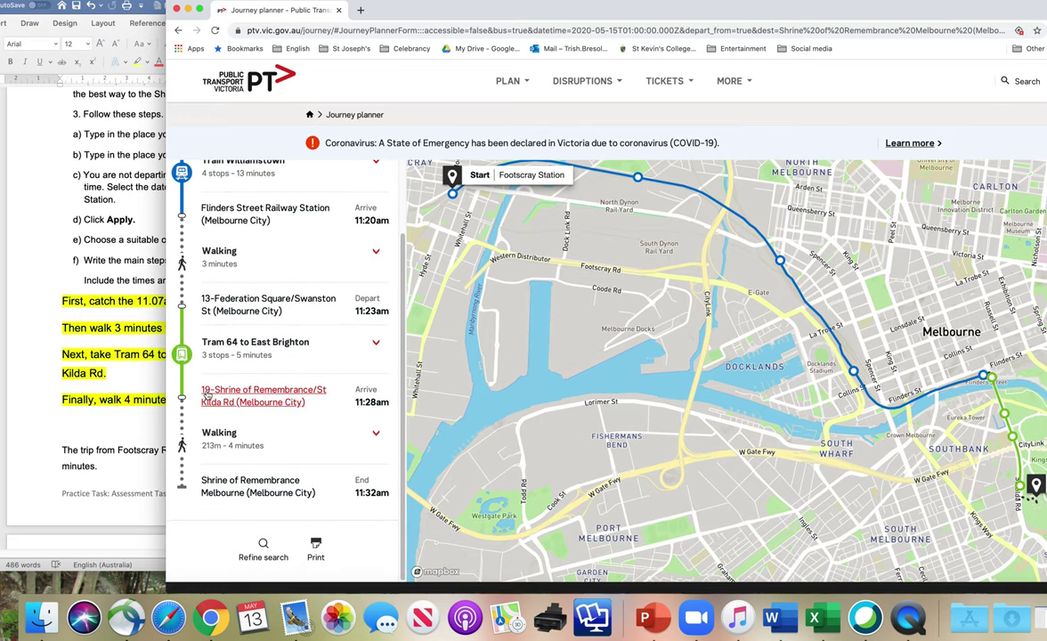
{"action": "scroll", "coordinate": [267, 392], "scroll_direction": "down", "scroll_amount": 1}
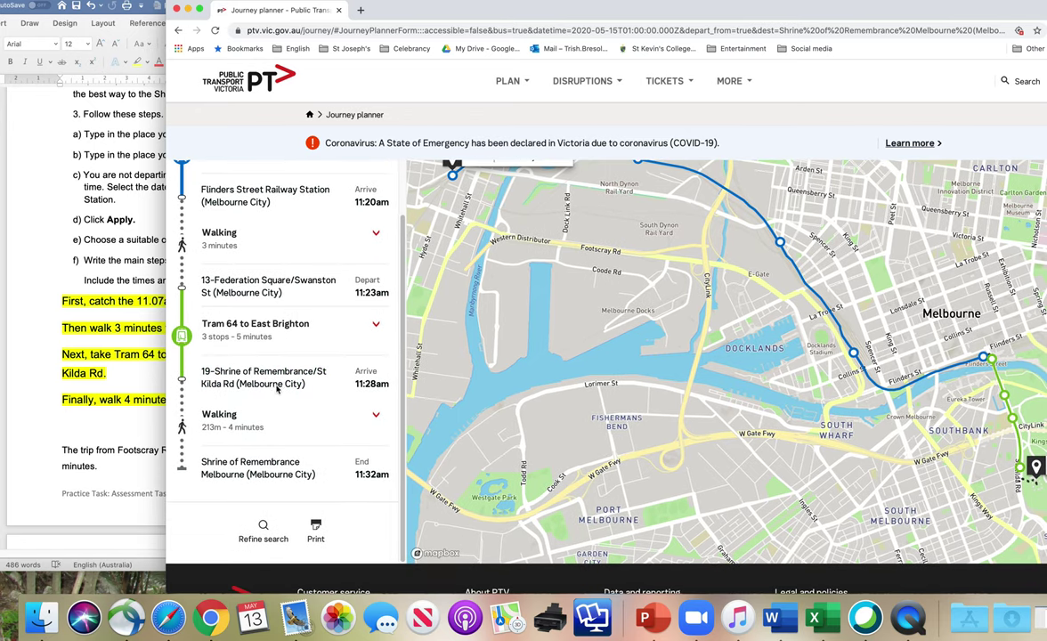
{"action": "scroll", "coordinate": [222, 374], "scroll_direction": "down", "scroll_amount": 3}
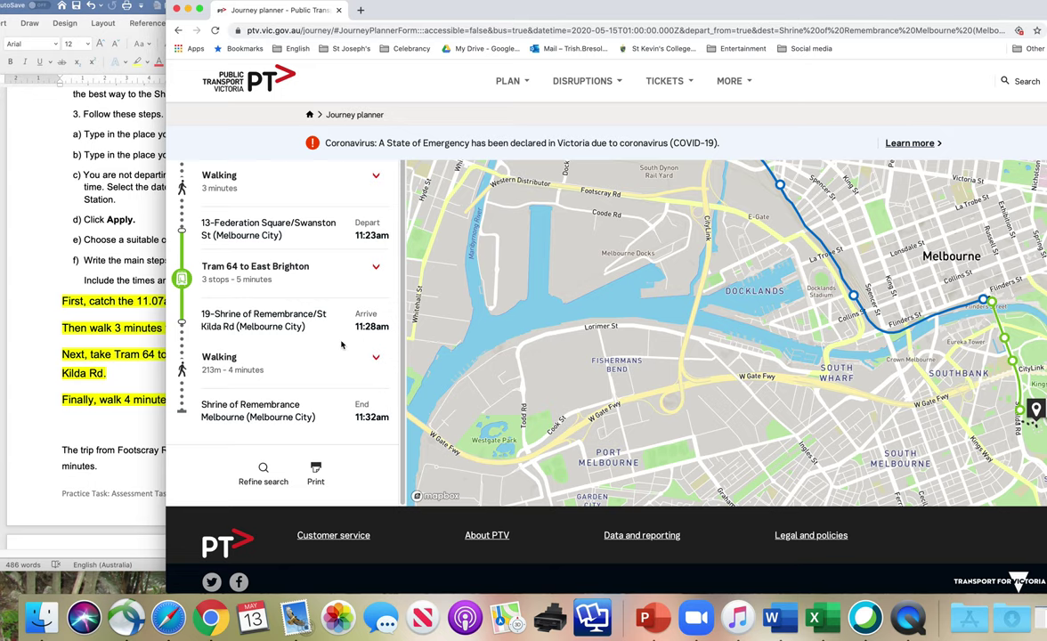
{"action": "scroll", "coordinate": [341, 345], "scroll_direction": "up", "scroll_amount": 5}
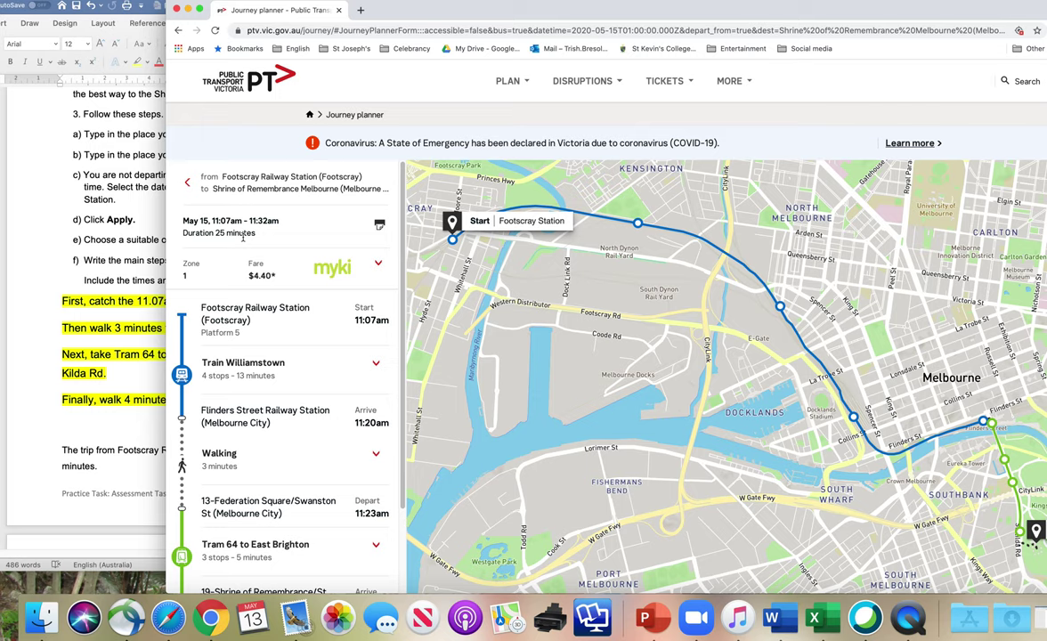
{"action": "scroll", "coordinate": [242, 237], "scroll_direction": "down", "scroll_amount": 5}
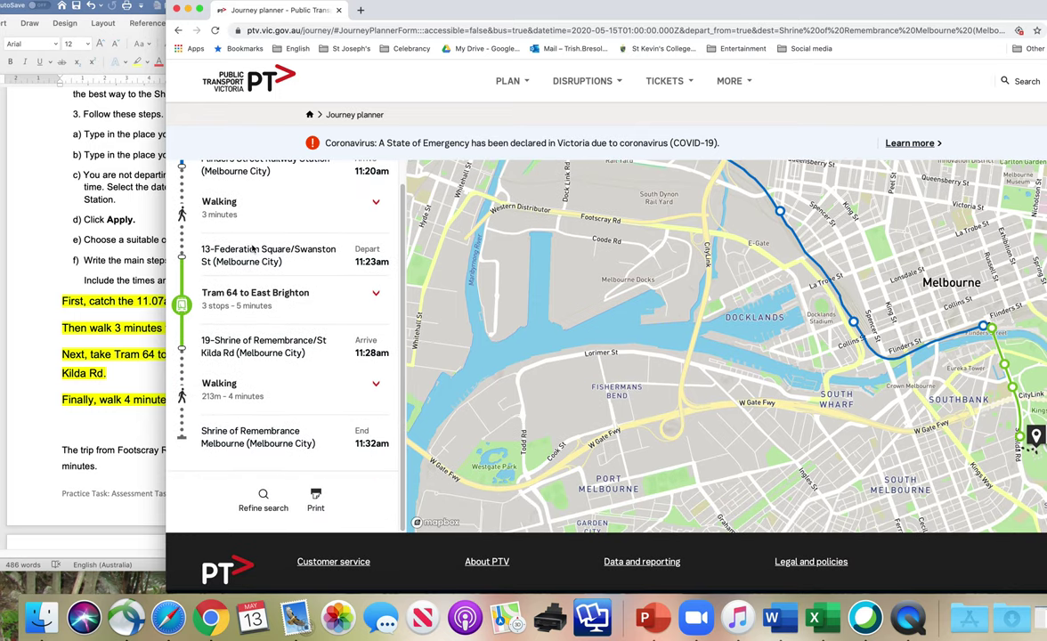